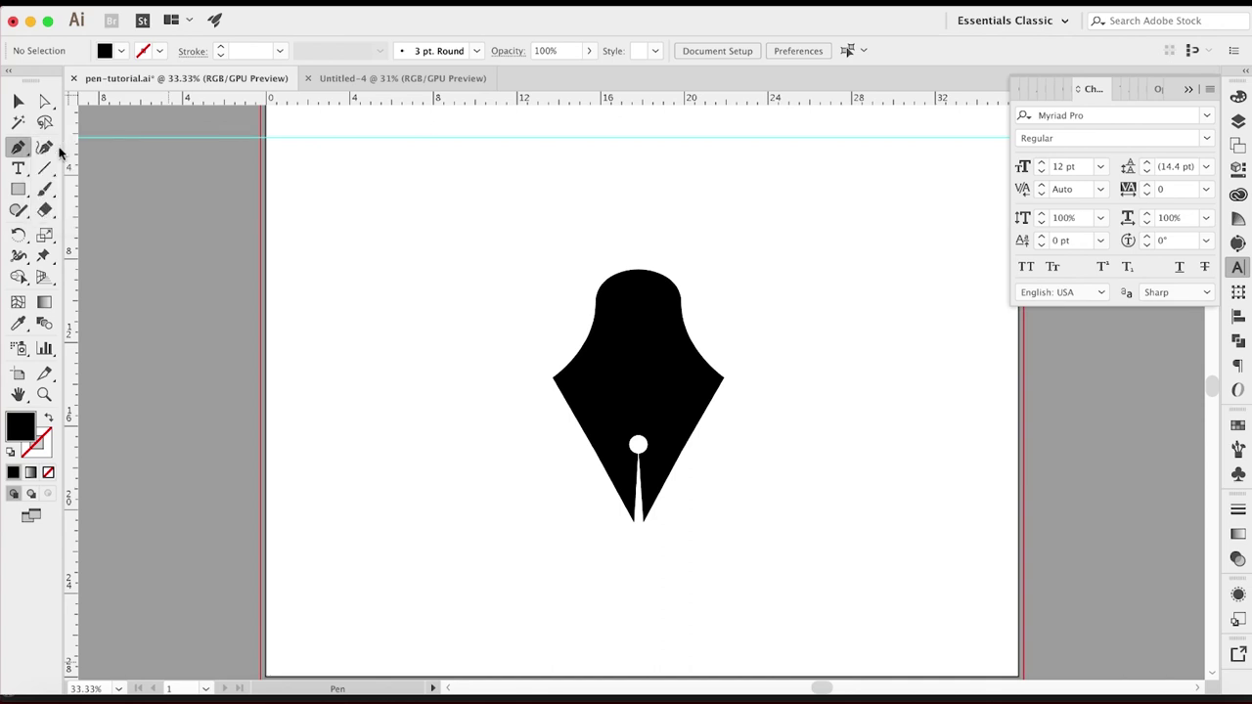
pyautogui.click(20, 147)
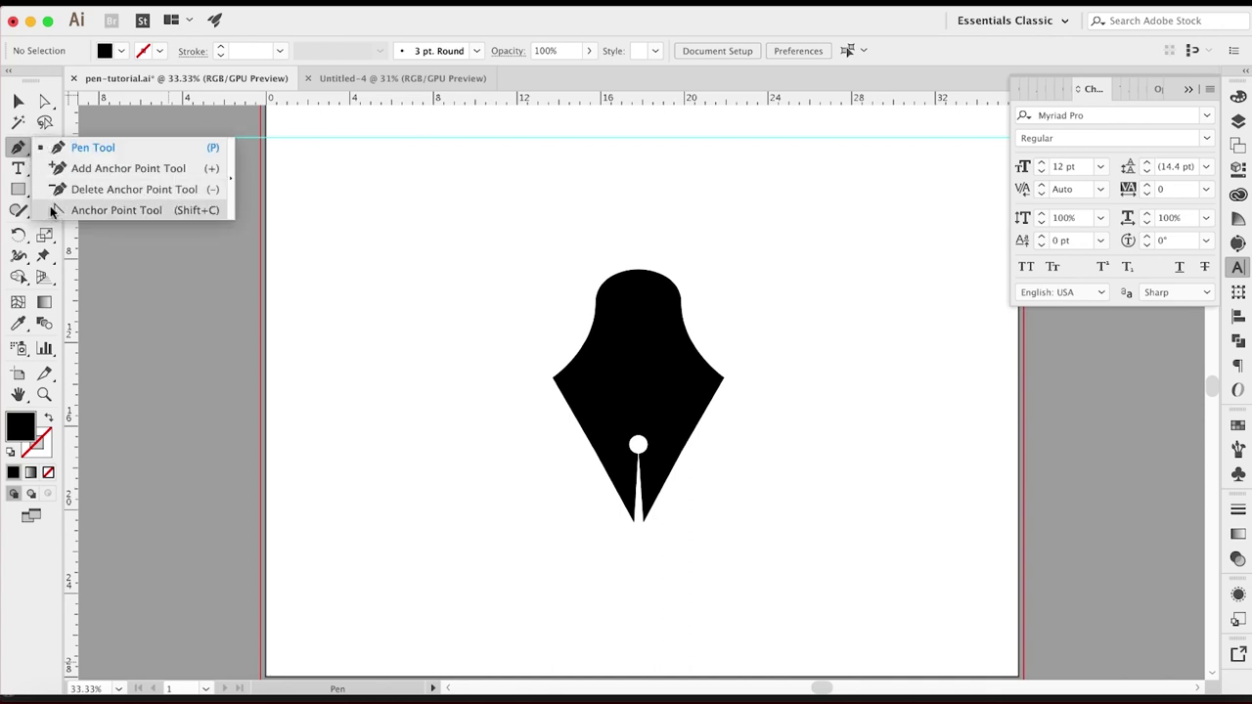
pyautogui.click(17, 149)
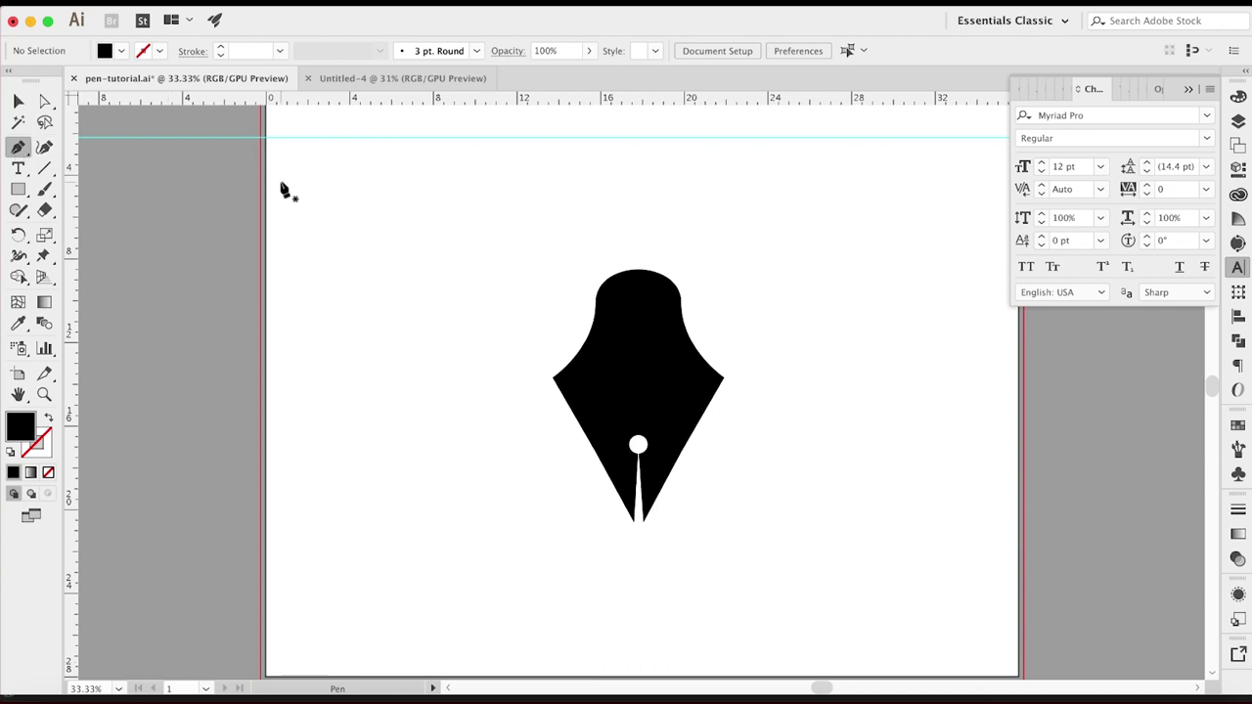
pyautogui.scroll(3, 364, 225)
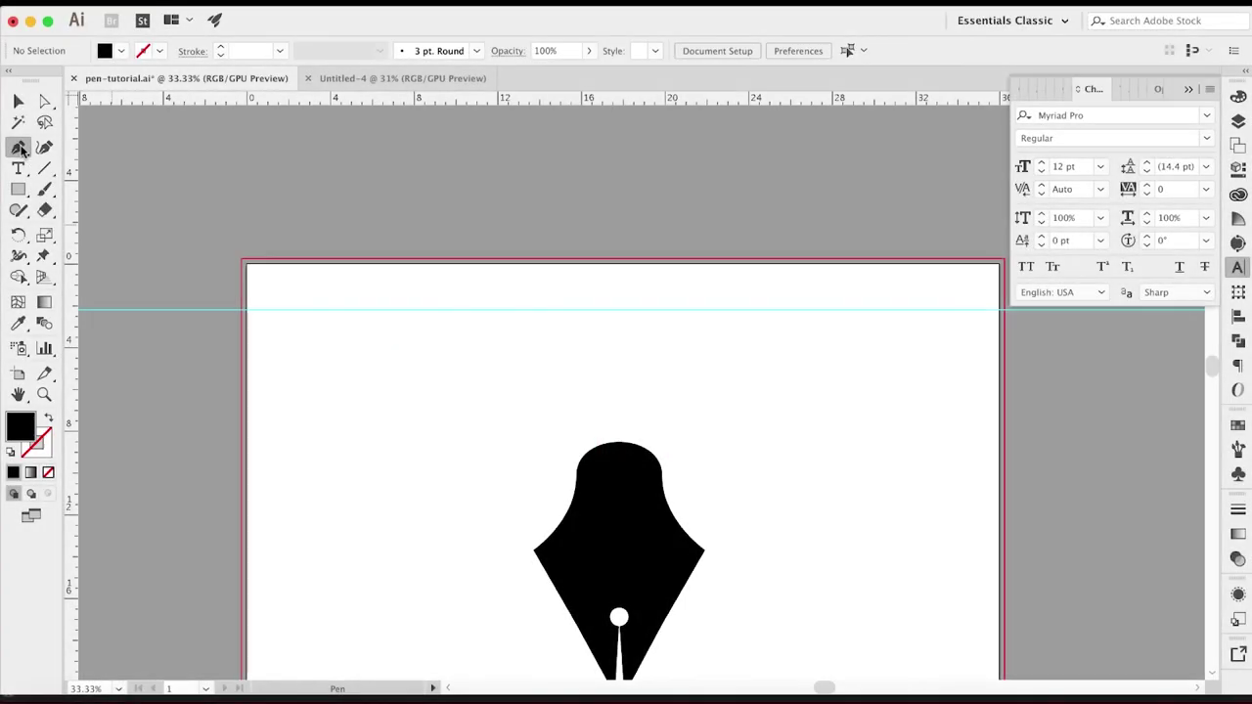
# - Draw a black rectangle about 4 in wide, rising from the shoulders of the nib's rounded top to well above the artboard
pyautogui.click(18, 147)
pyautogui.click(15, 192)
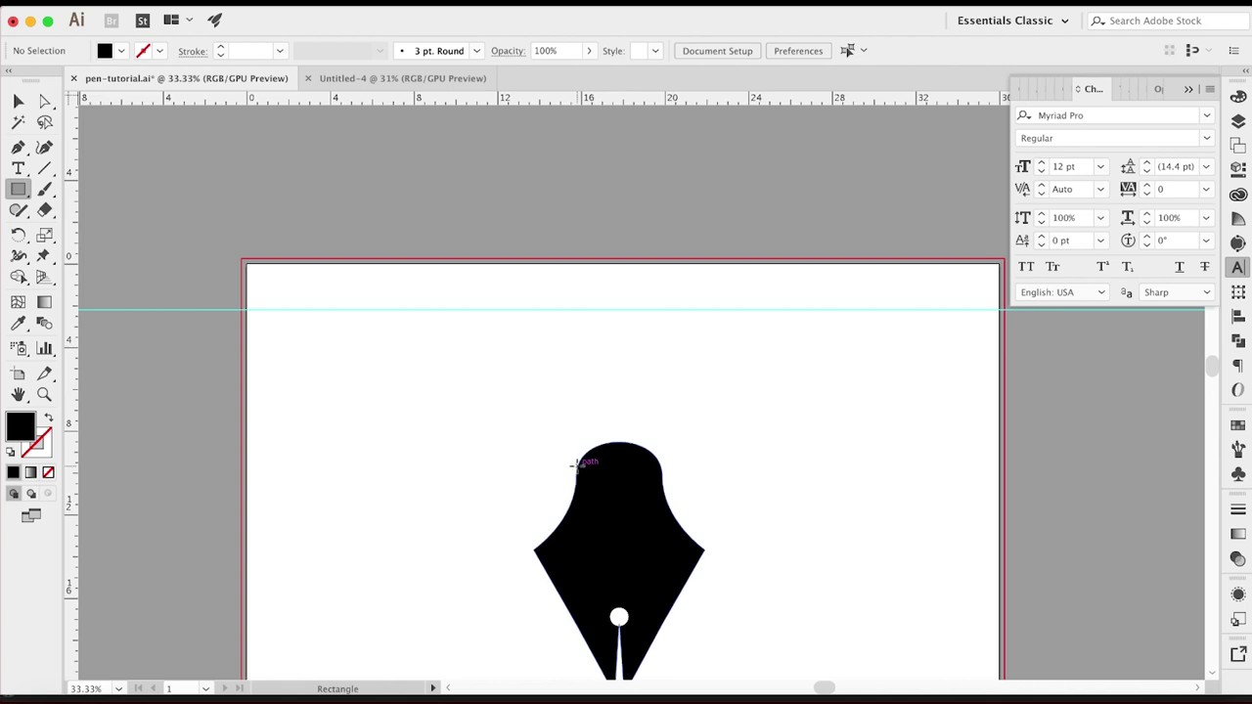
pyautogui.moveTo(576, 465); pyautogui.dragTo(662, 398)
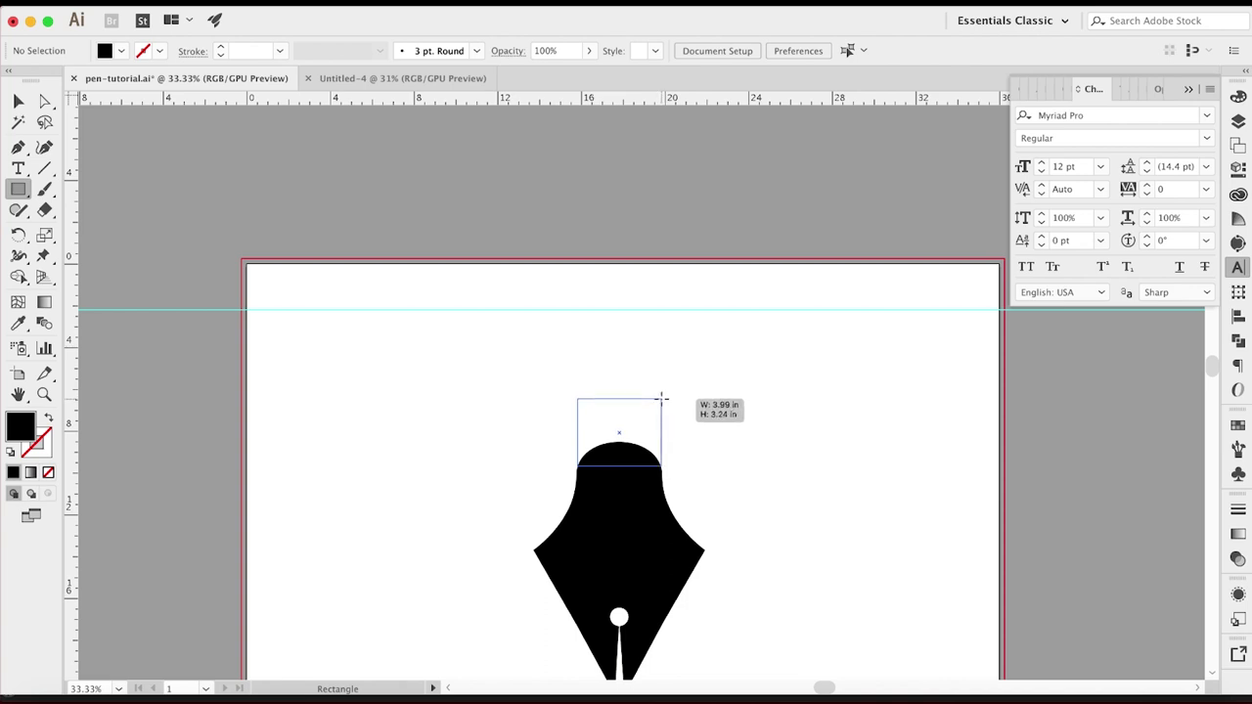
pyautogui.moveTo(661, 398); pyautogui.dragTo(662, 202)
pyautogui.hotkey('ctrl', '-')
pyautogui.hotkey('ctrl', '-')
# - Switch the artwork to outline view and place a vertical guide through the centre of the rectangle
pyautogui.press('a')
pyautogui.moveTo(16, 147); pyautogui.dragTo(78, 170)
pyautogui.hotkey('ctrl', '+')
pyautogui.hotkey('ctrl', '+')
pyautogui.hotkey('ctrl', '+')
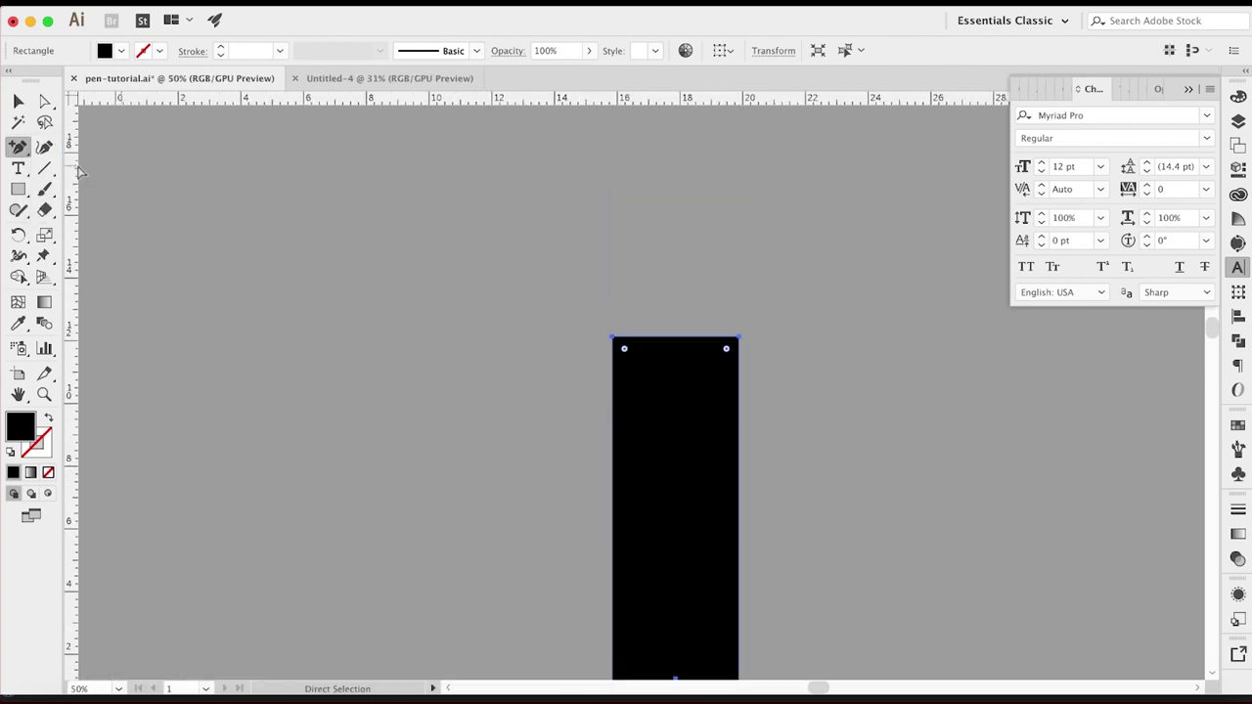
pyautogui.press('ctrl')
pyautogui.hotkey('ctrl', 'y')
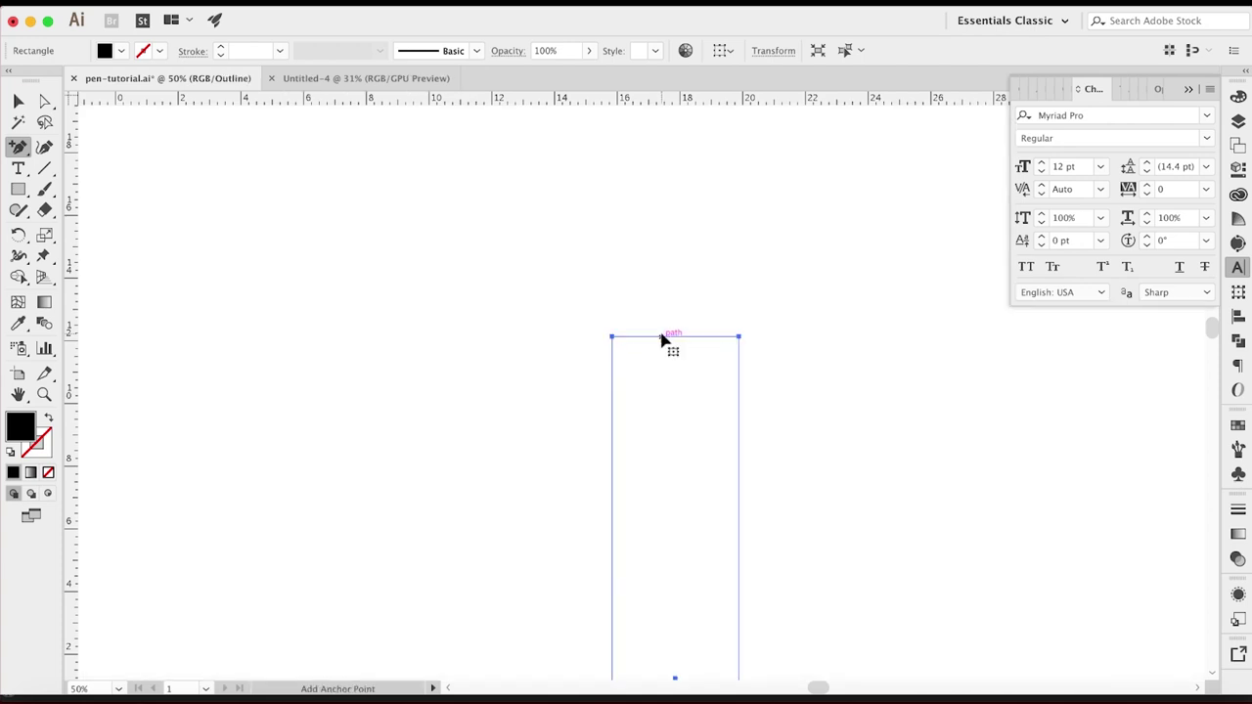
pyautogui.press('v')
pyautogui.moveTo(72, 489); pyautogui.dragTo(675, 452)
pyautogui.click(690, 338)
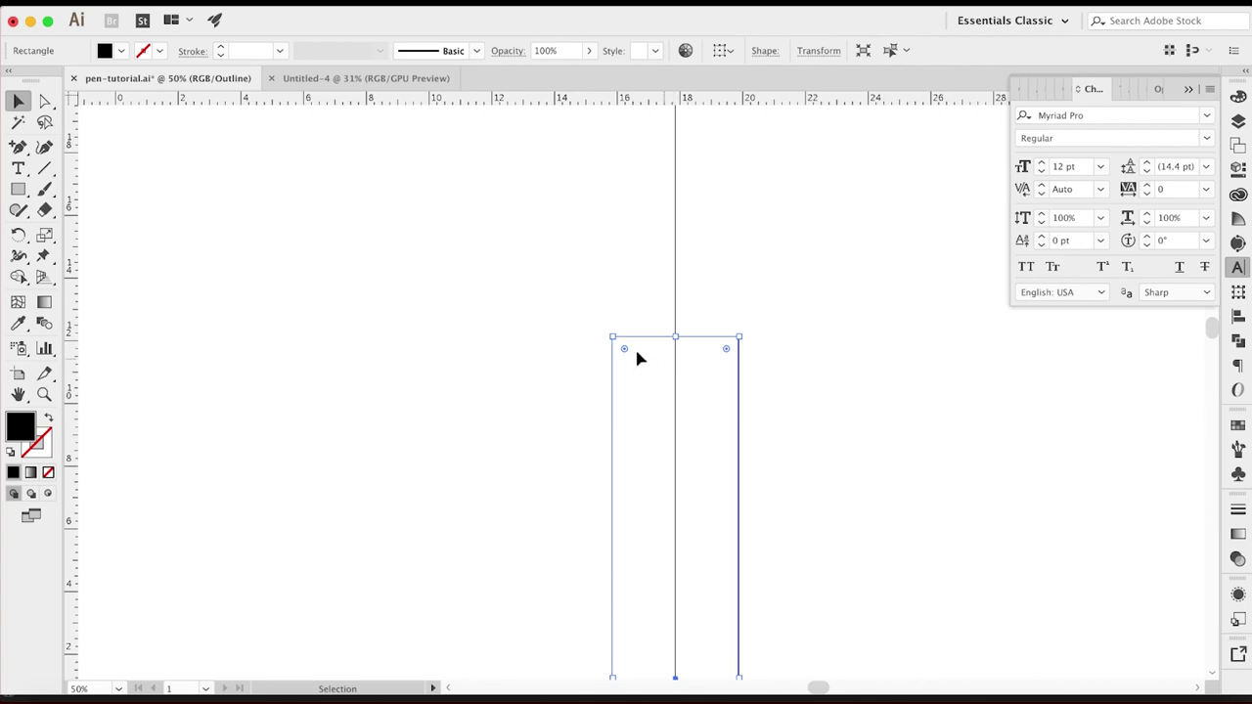
# - Add an anchor point on the rectangle's upper edge just to each side of the centre guide
pyautogui.moveTo(18, 147); pyautogui.dragTo(64, 149)
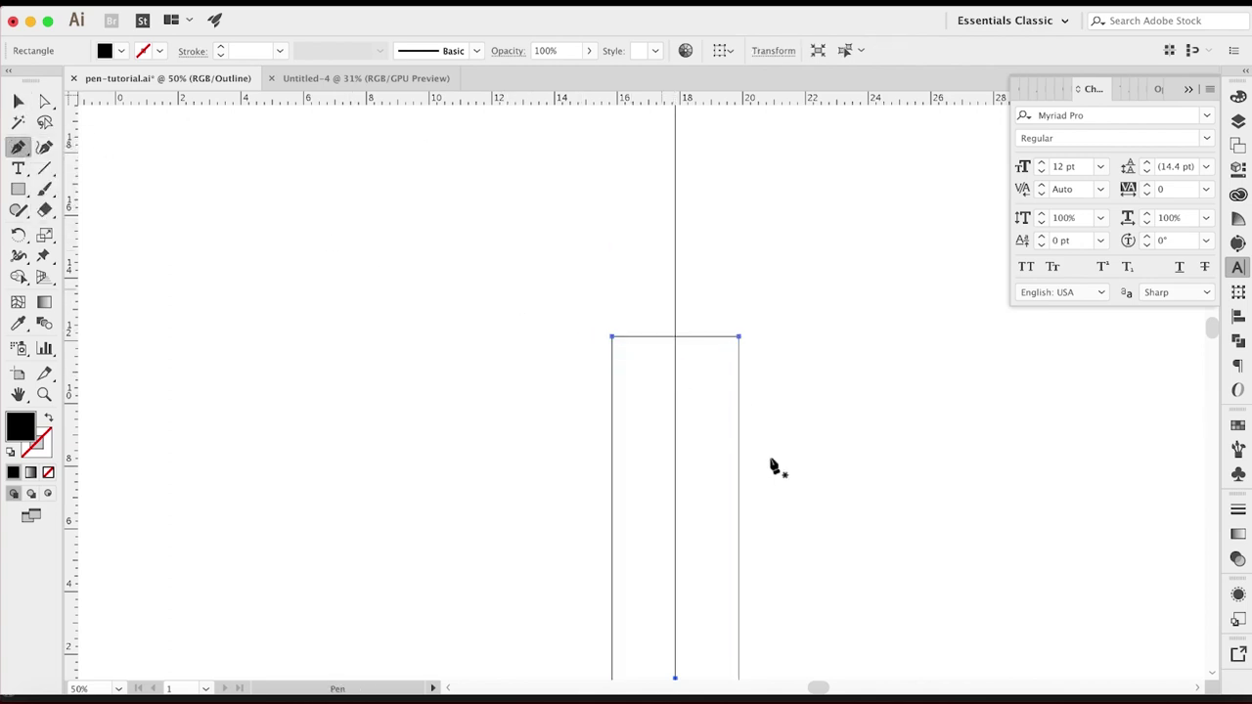
pyautogui.click(666, 338)
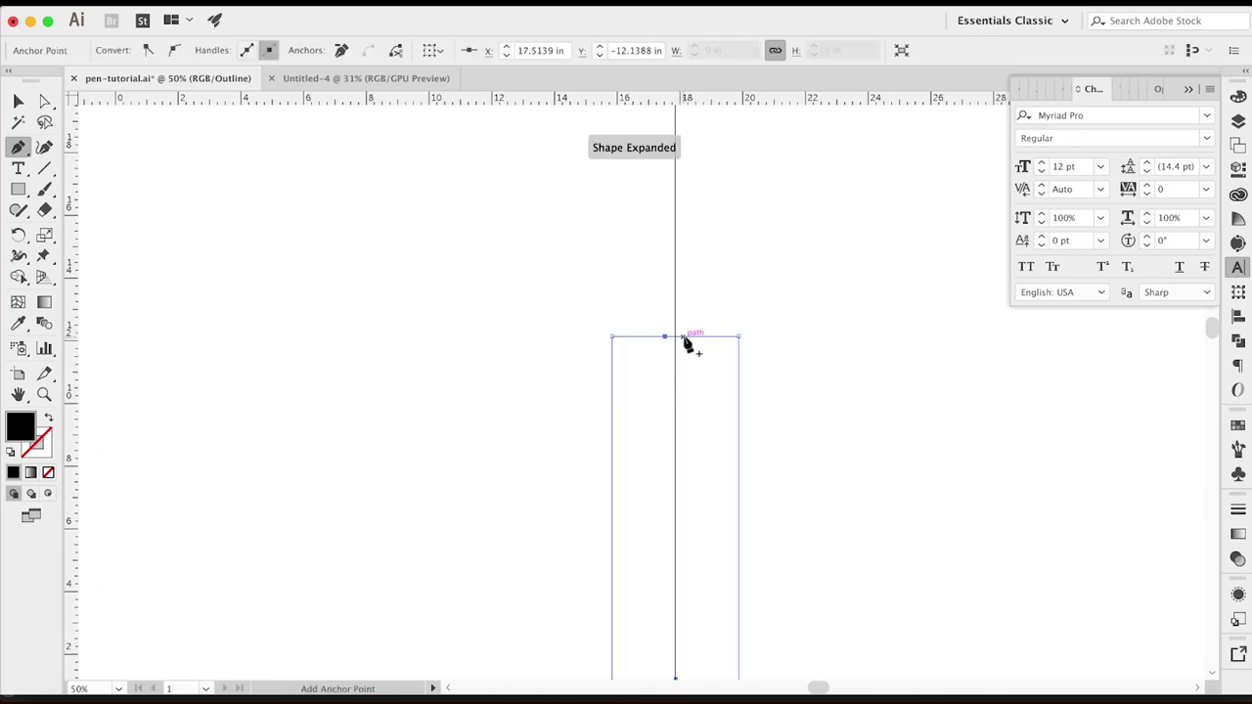
pyautogui.keyDown('super'); pyautogui.click(704, 350); pyautogui.keyUp('super')
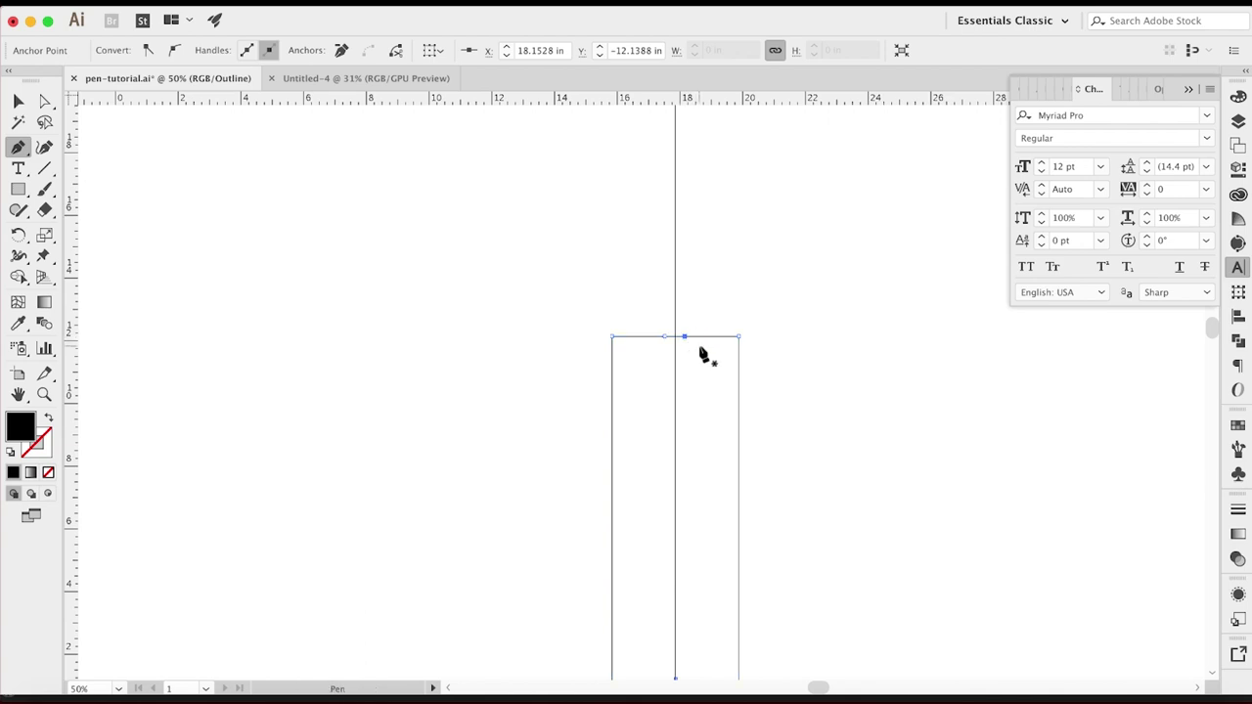
pyautogui.click(675, 337)
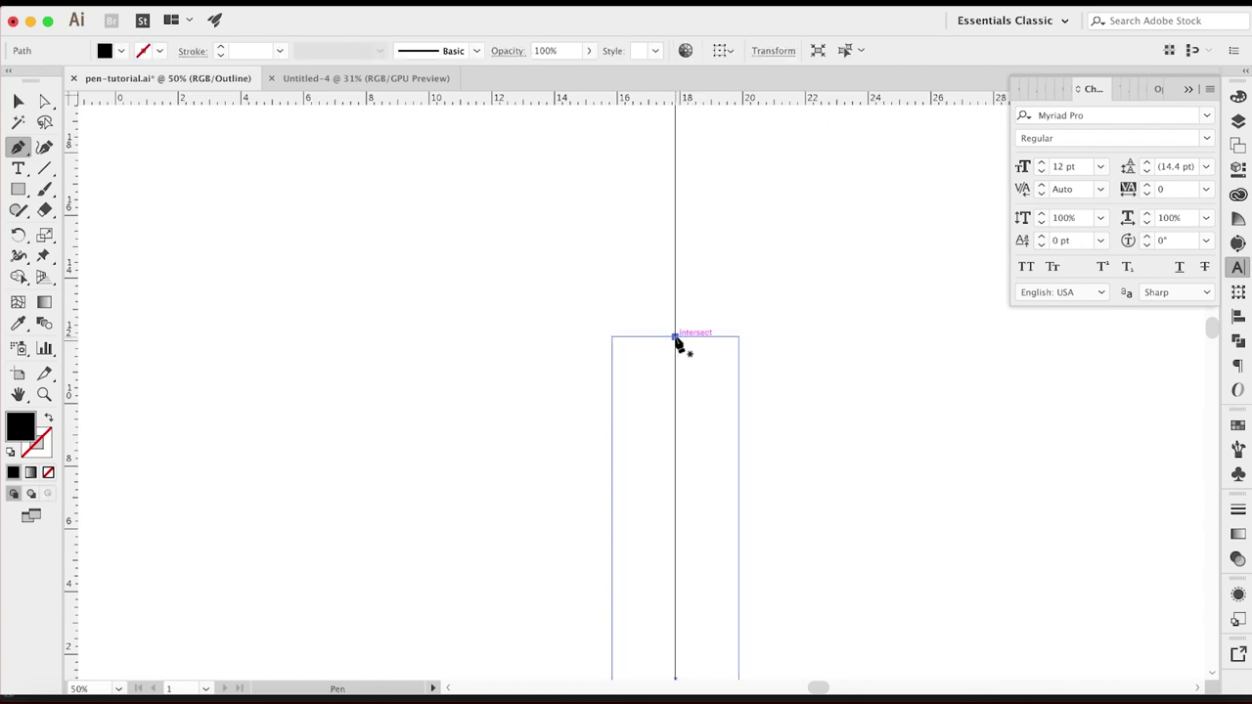
pyautogui.press('super+z')
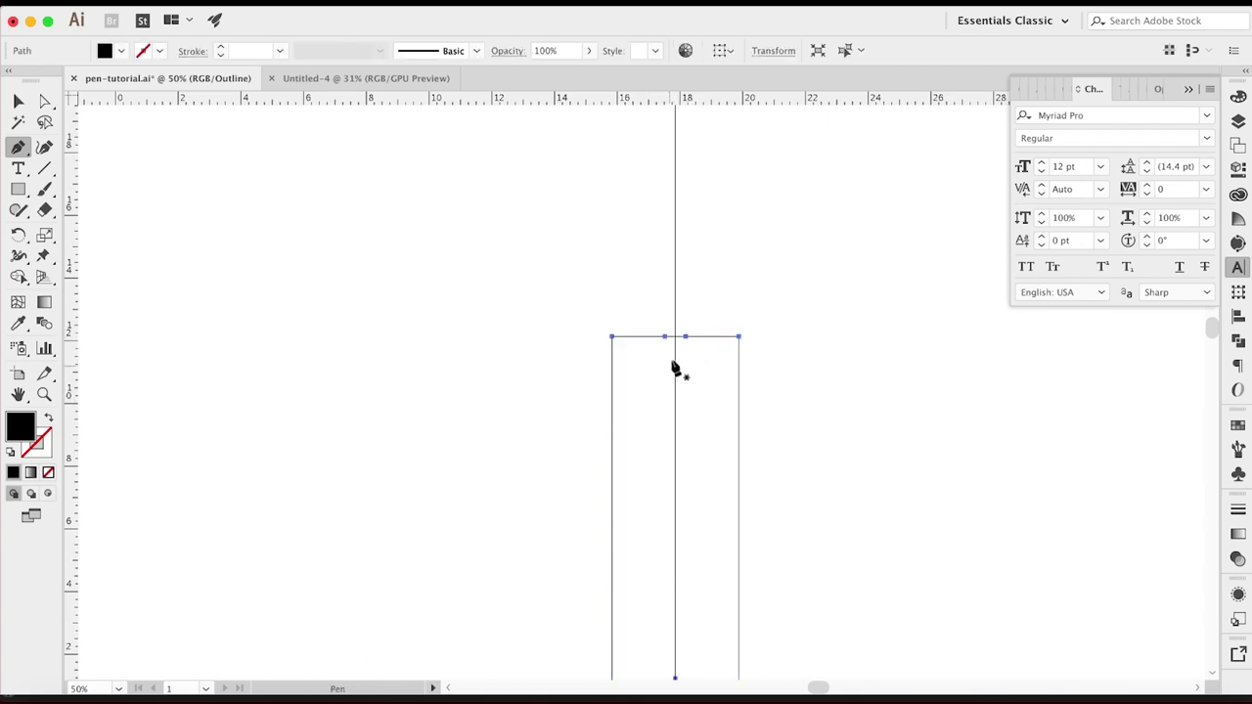
# - Move the vertical guide clear of the rectangle's left side and add an anchor point at the middle of its upper edge
pyautogui.press('v')
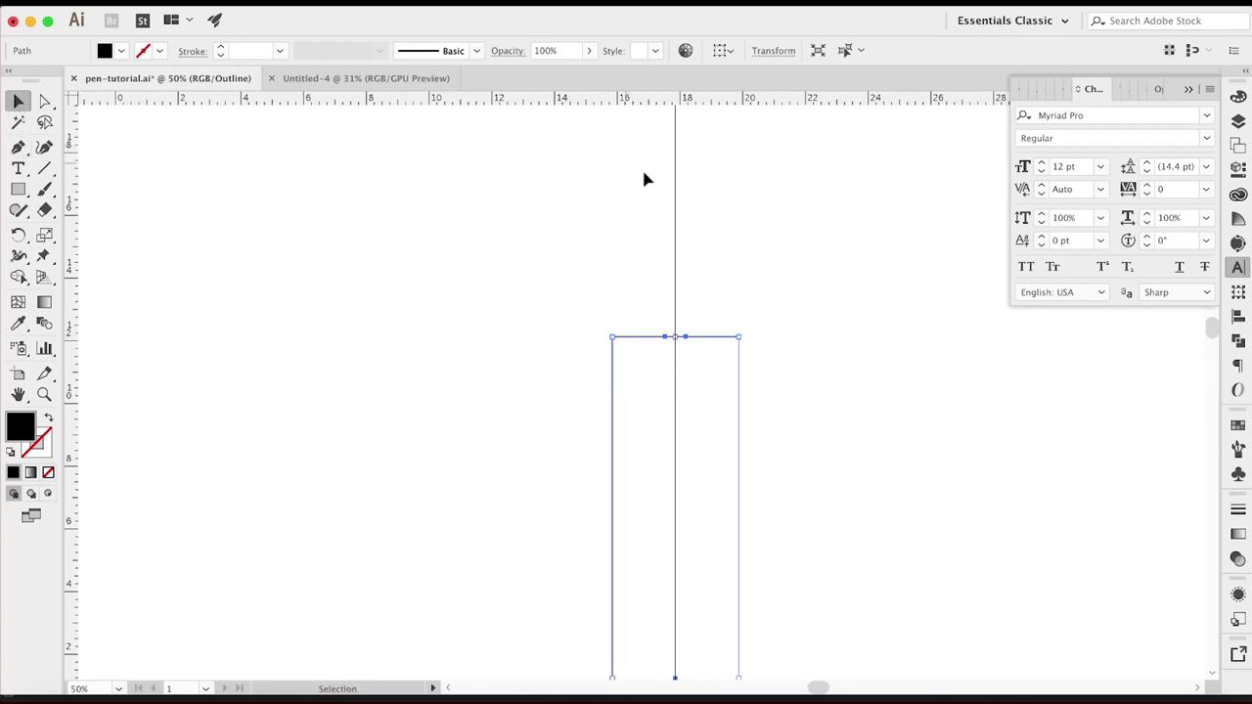
pyautogui.moveTo(674, 196); pyautogui.dragTo(536, 205)
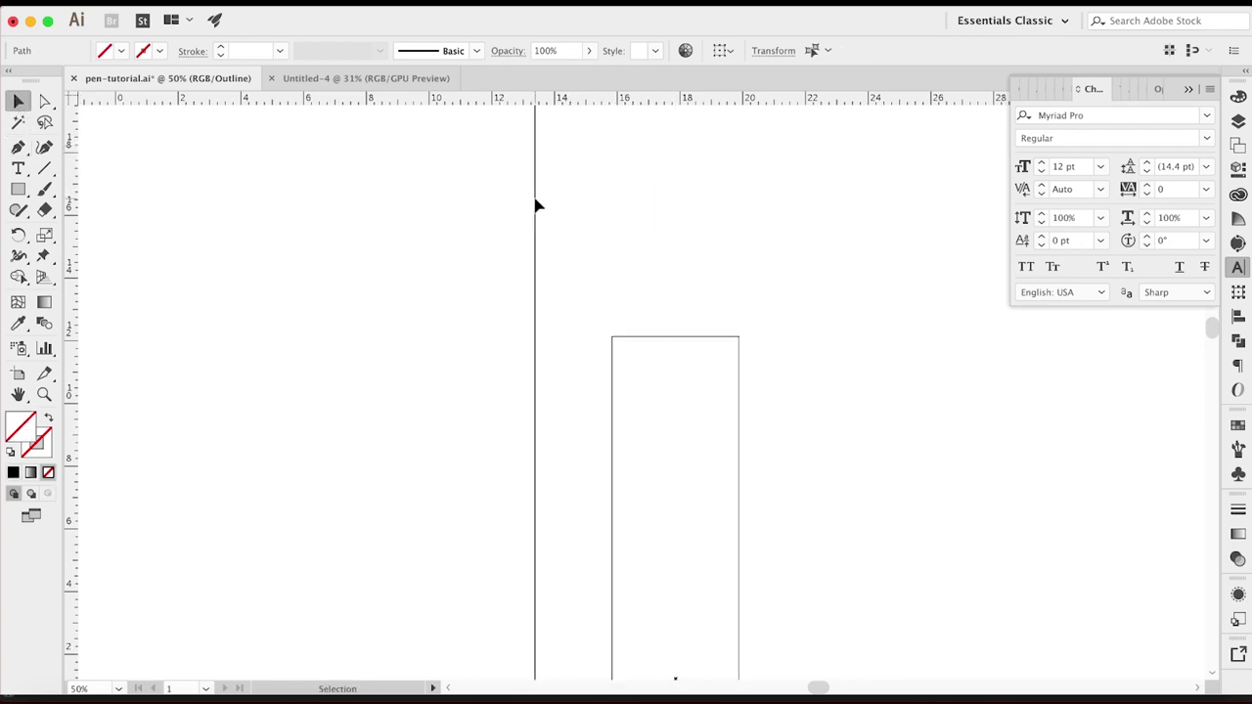
pyautogui.click(682, 338)
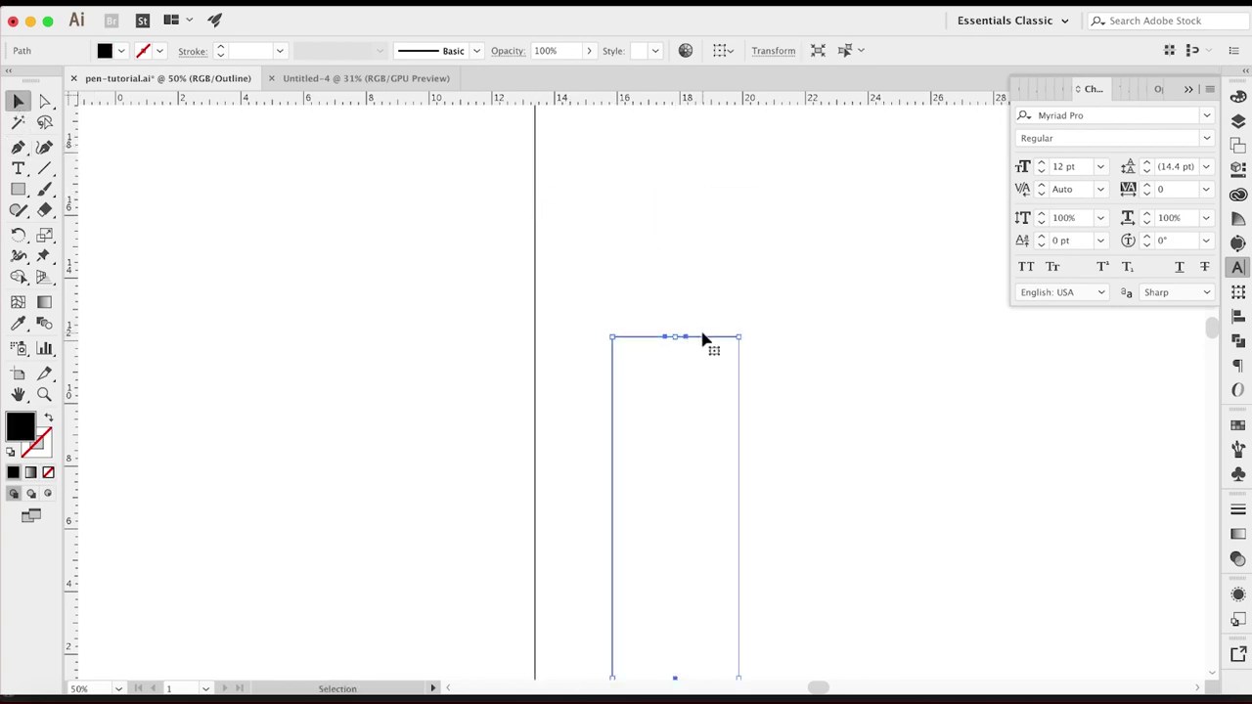
pyautogui.press('+')
pyautogui.click(677, 336)
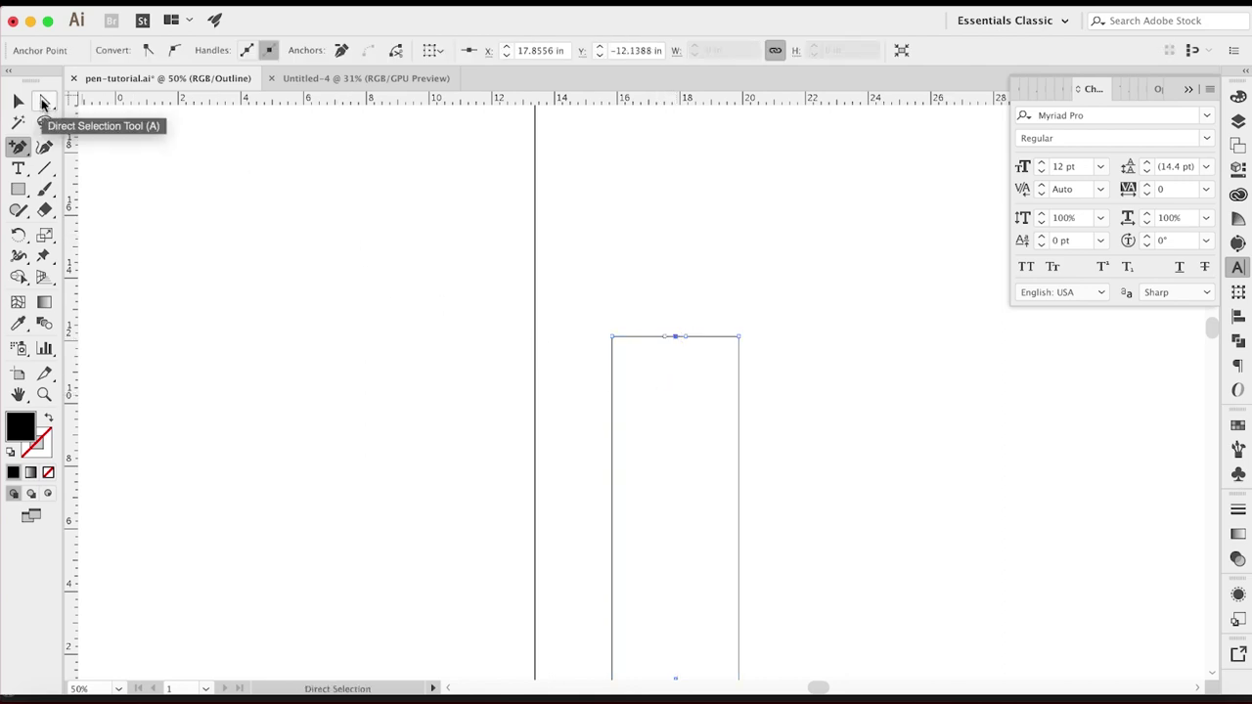
# - Shift the rectangle's upper-left anchor point inward horizontally to about X 17.28 in to taper that side
pyautogui.click(43, 101)
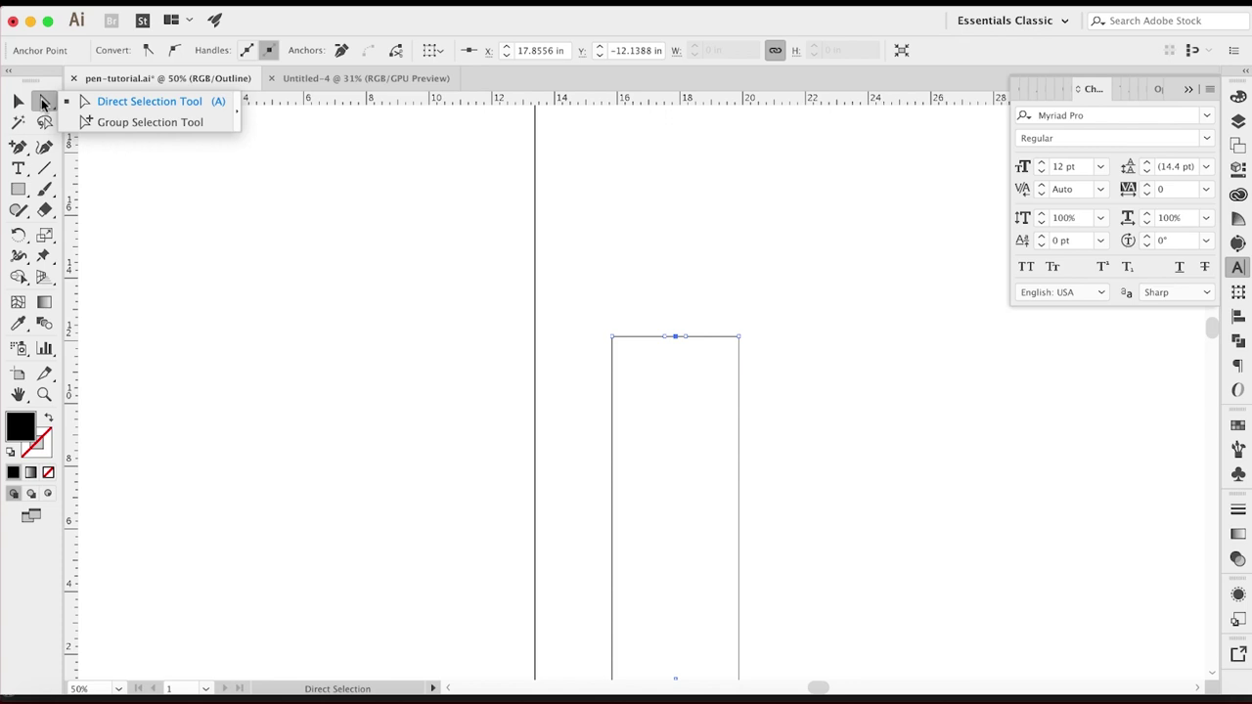
pyautogui.moveTo(43, 102); pyautogui.dragTo(127, 103)
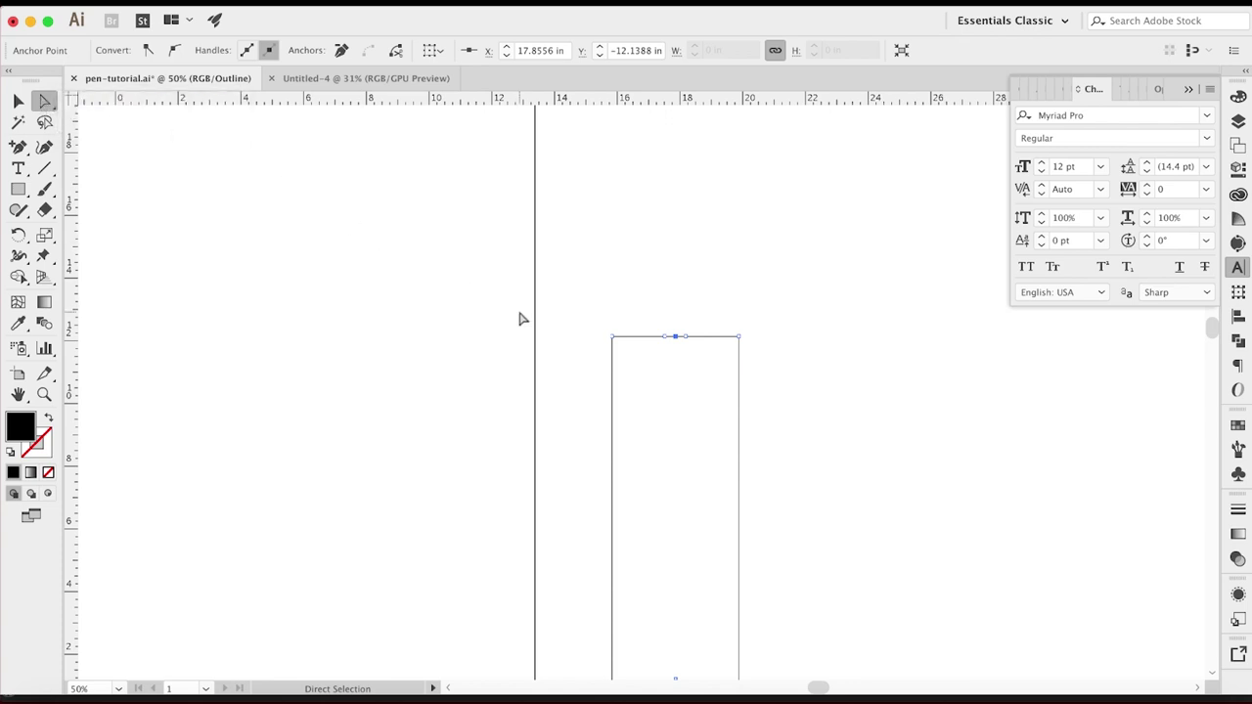
pyautogui.click(614, 338)
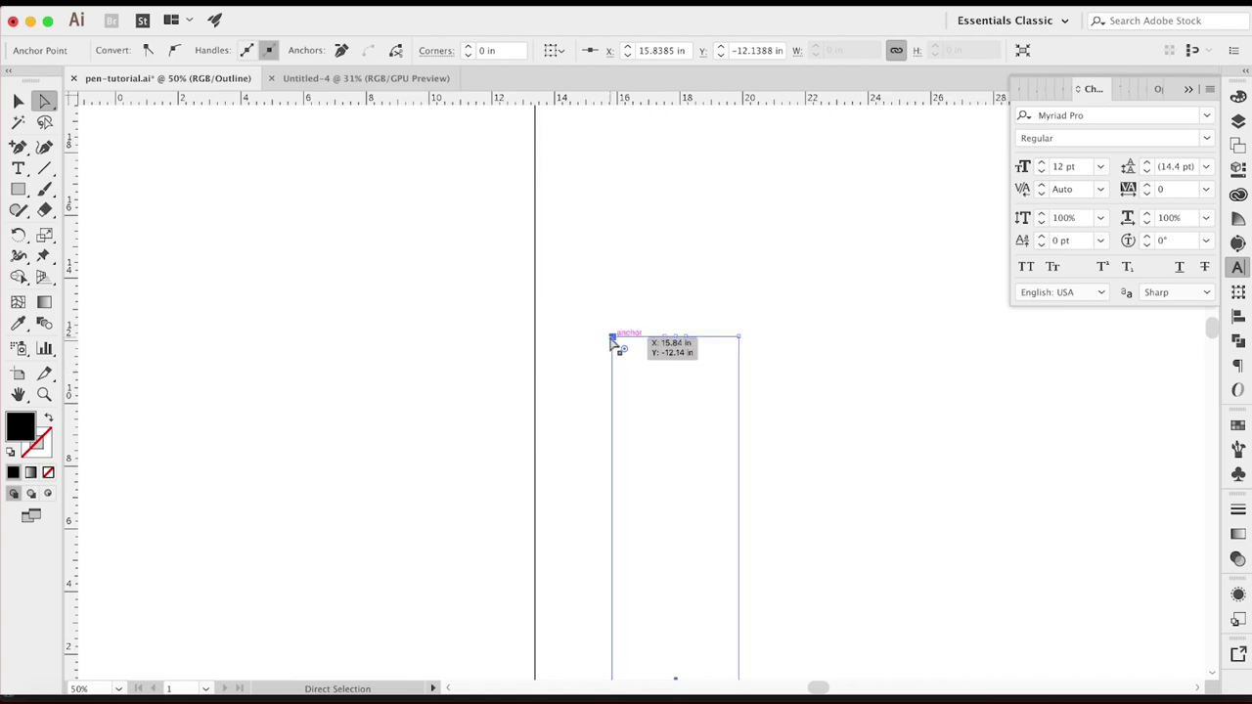
pyautogui.moveTo(612, 341); pyautogui.dragTo(612, 344)
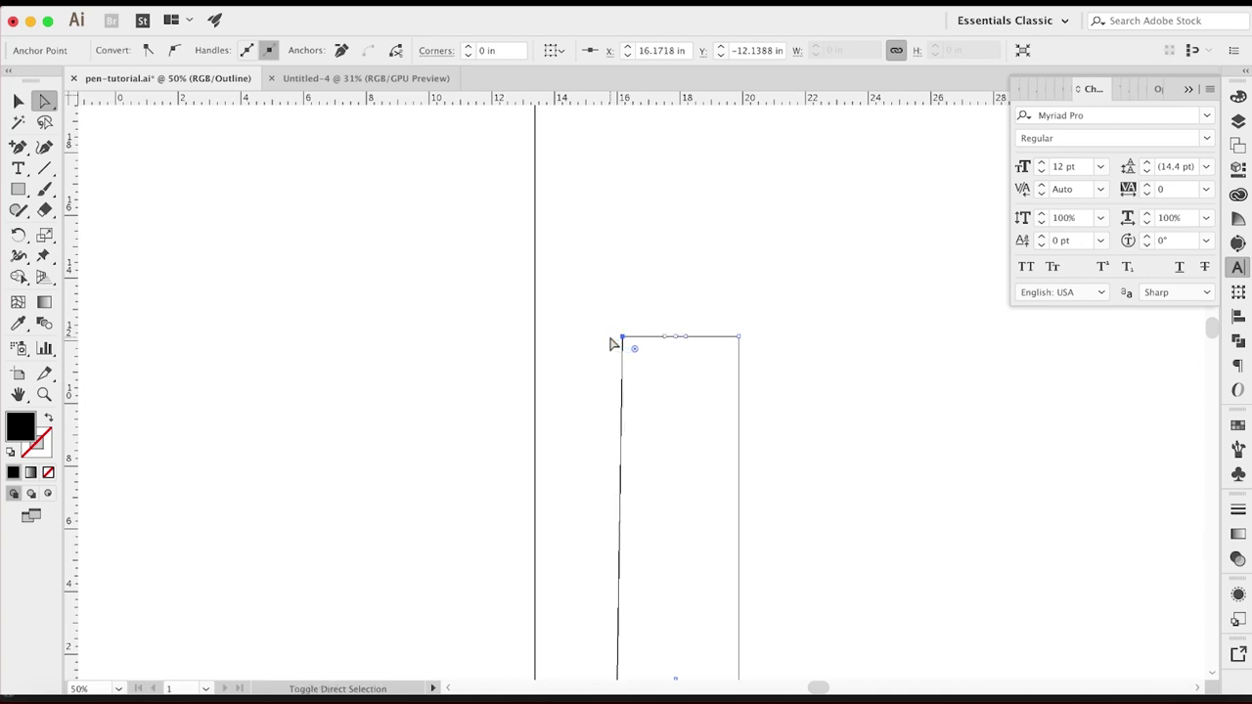
pyautogui.hotkey('shift', 'Right')
pyautogui.hotkey('shift', 'Right')
pyautogui.hotkey('shift', 'Right')
pyautogui.hotkey('shift', 'Right')
pyautogui.hotkey('shift', 'Right')
pyautogui.hotkey('shift', 'Right')
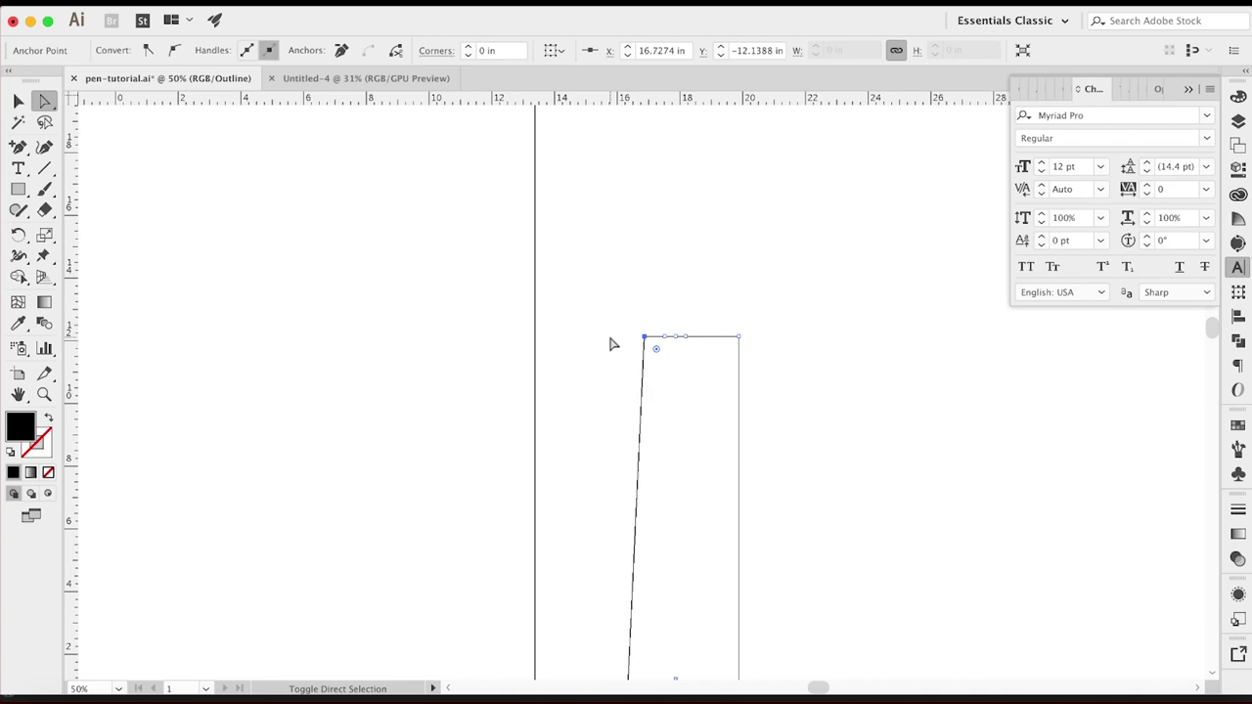
pyautogui.hotkey('shift', 'Right')
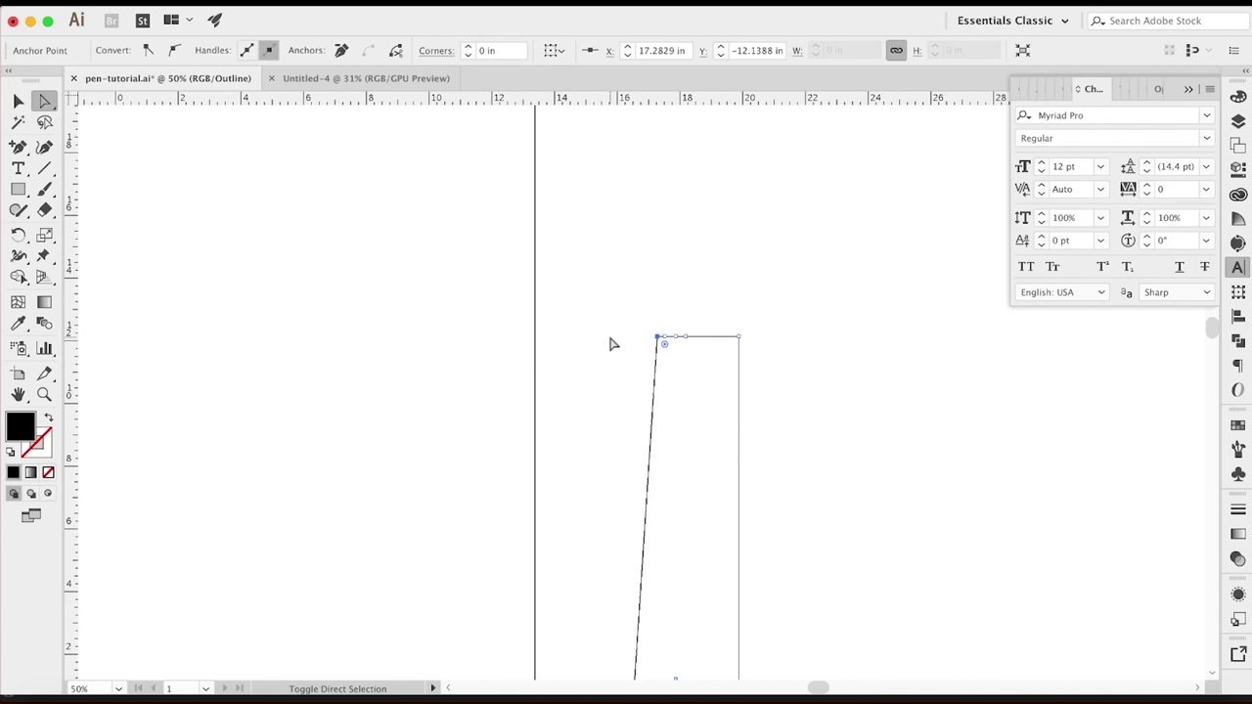
# - Shift the rectangle's upper-right anchor point inward horizontally so that side tapers to match the other
pyautogui.click(739, 338)
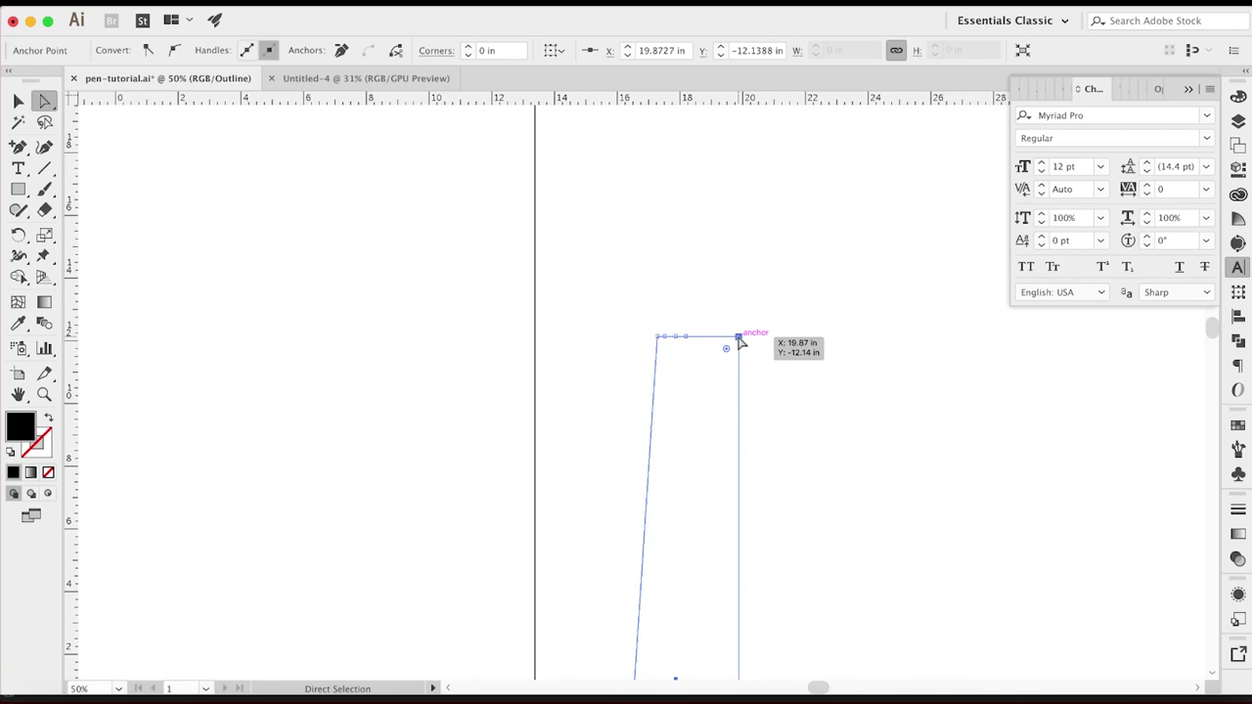
pyautogui.hotkey('shift', 'Left')
pyautogui.hotkey('shift', 'Left')
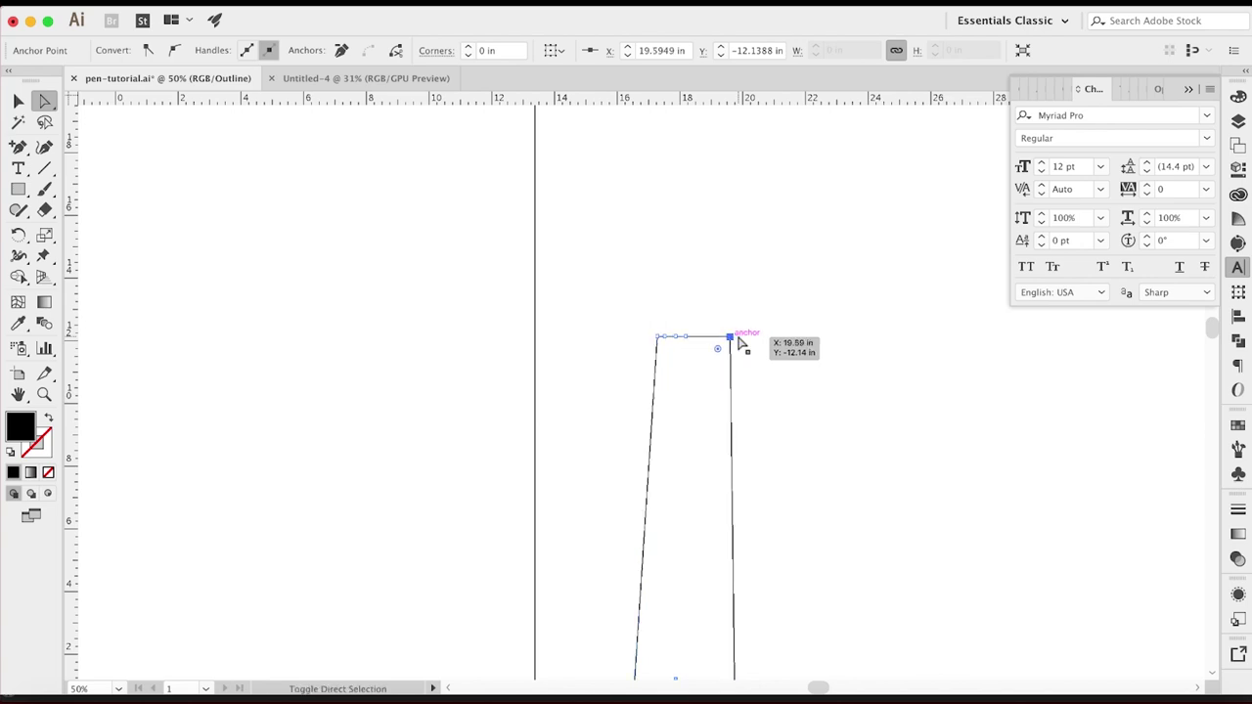
pyautogui.hotkey('shift', 'Left')
pyautogui.hotkey('shift', 'Left')
pyautogui.hotkey('shift', 'Left')
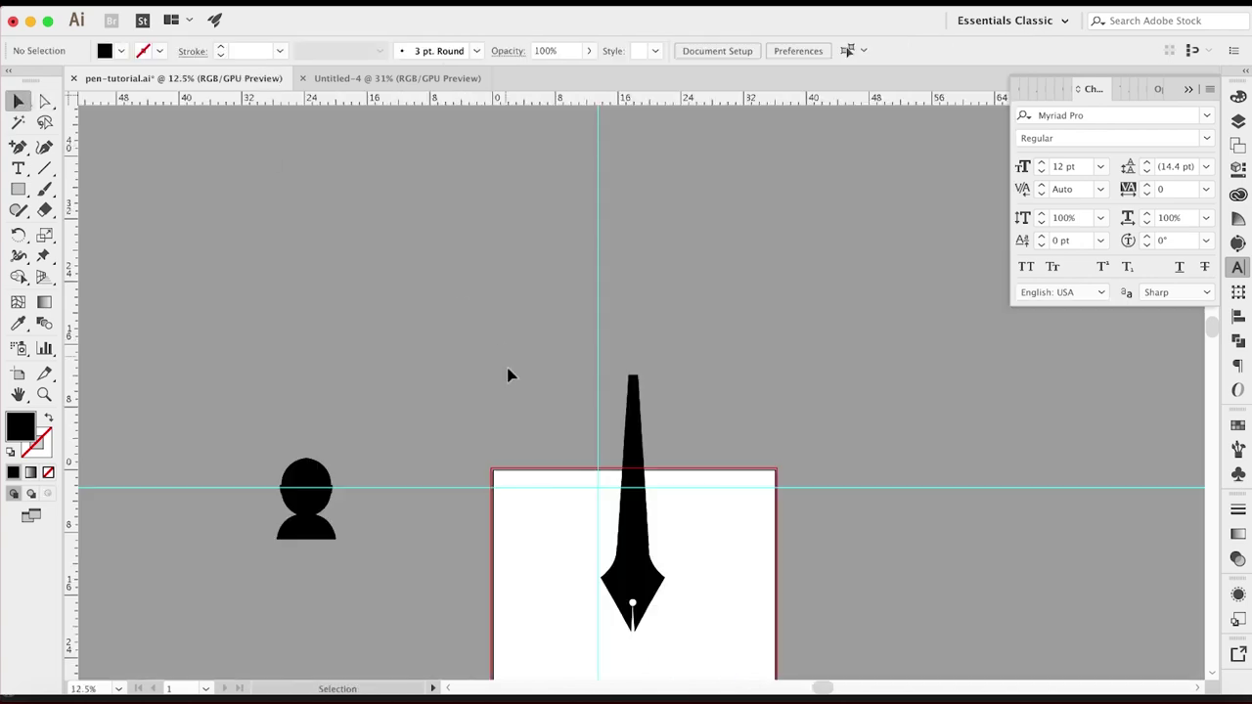
# - Examine how the tapered handle's base meets the nib's rounded top in preview and outline views
pyautogui.moveTo(595, 361); pyautogui.dragTo(694, 473)
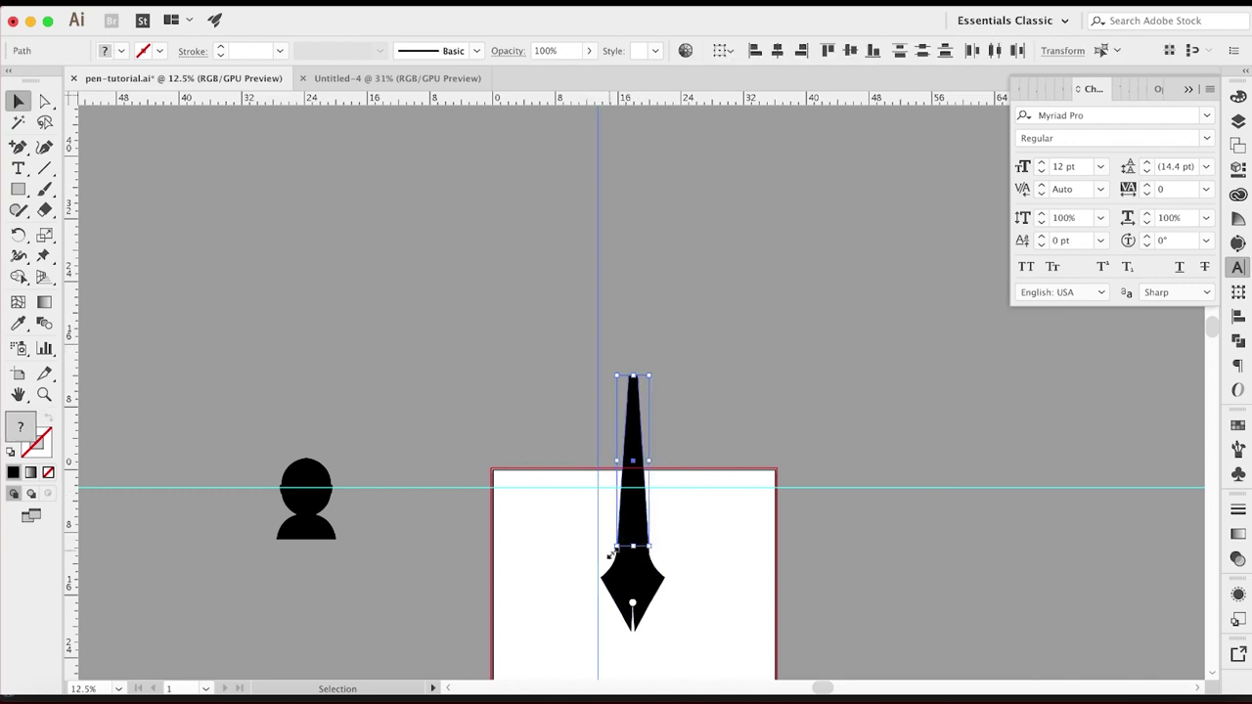
pyautogui.press('super+equal')
pyautogui.press('super+equal')
pyautogui.press('super+equal')
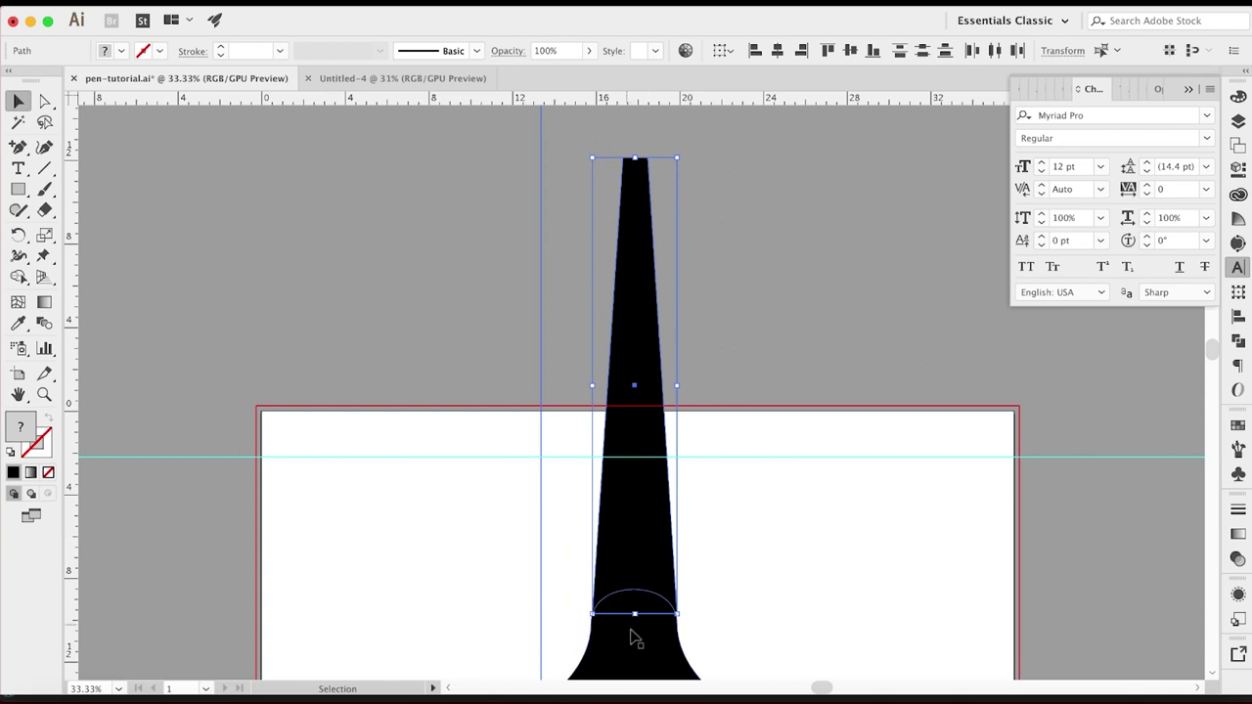
pyautogui.press('super+y')
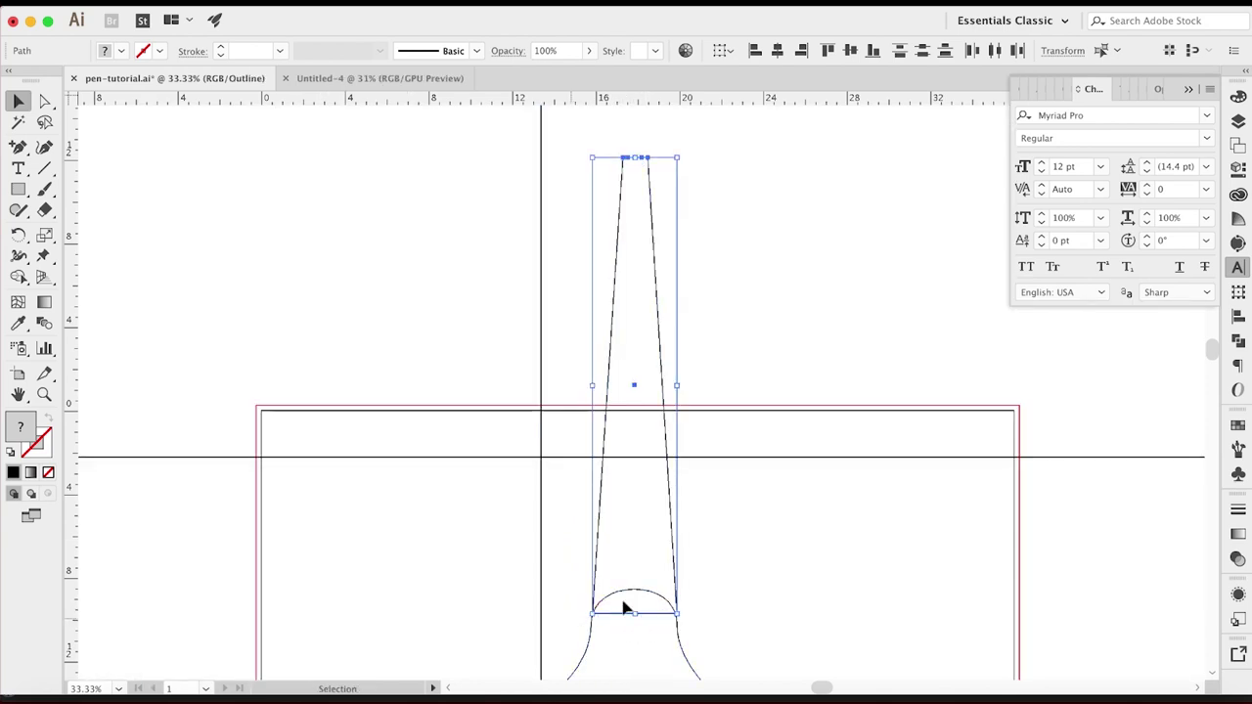
pyautogui.click(550, 574)
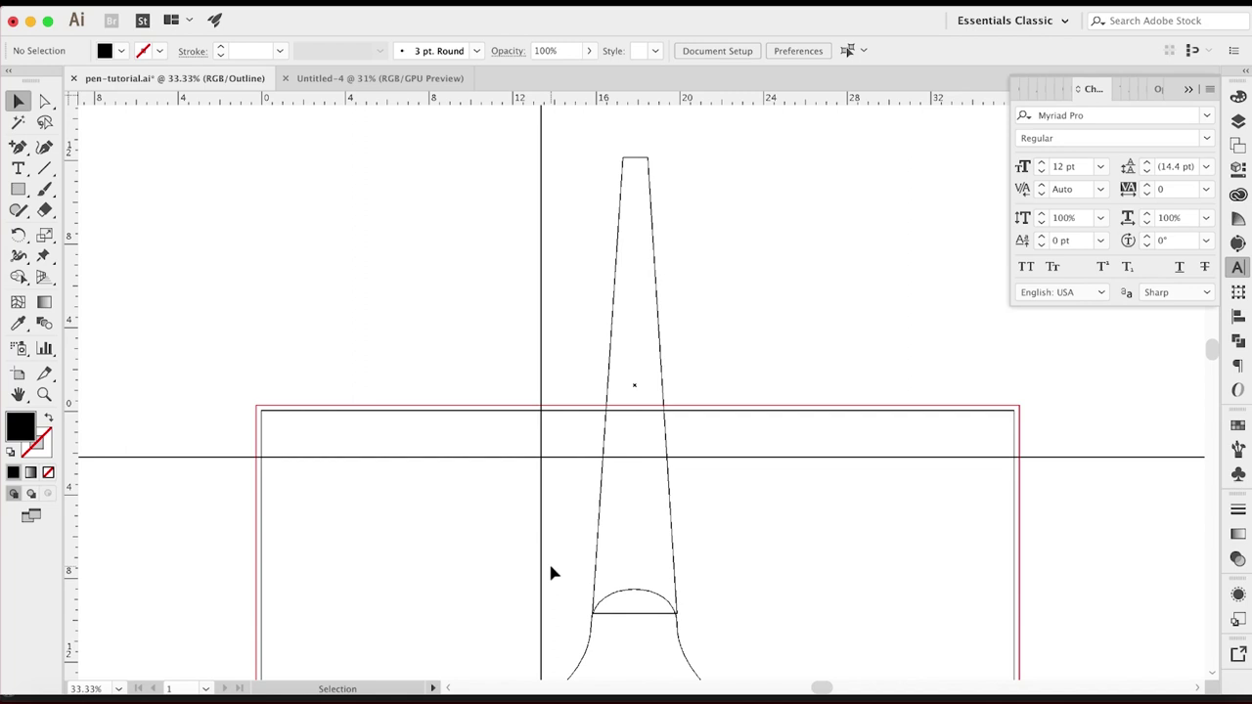
pyautogui.press('super+y')
pyautogui.click(636, 592)
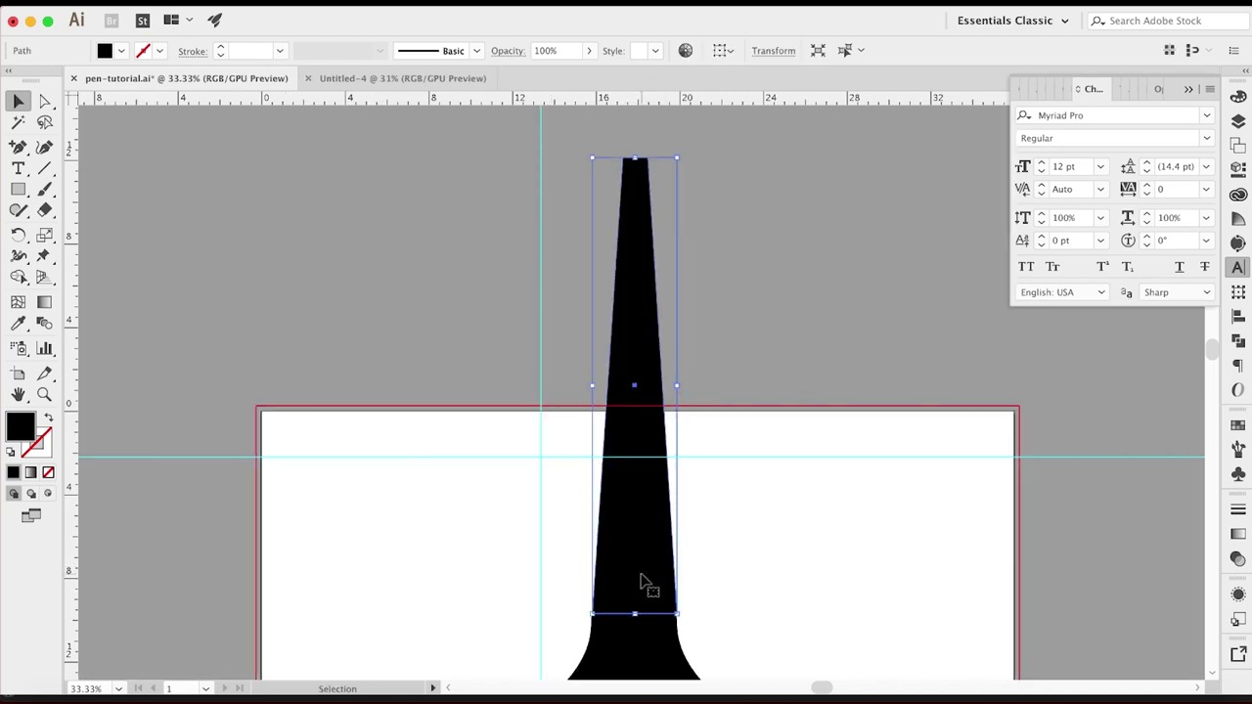
pyautogui.press('a')
pyautogui.press('super+y')
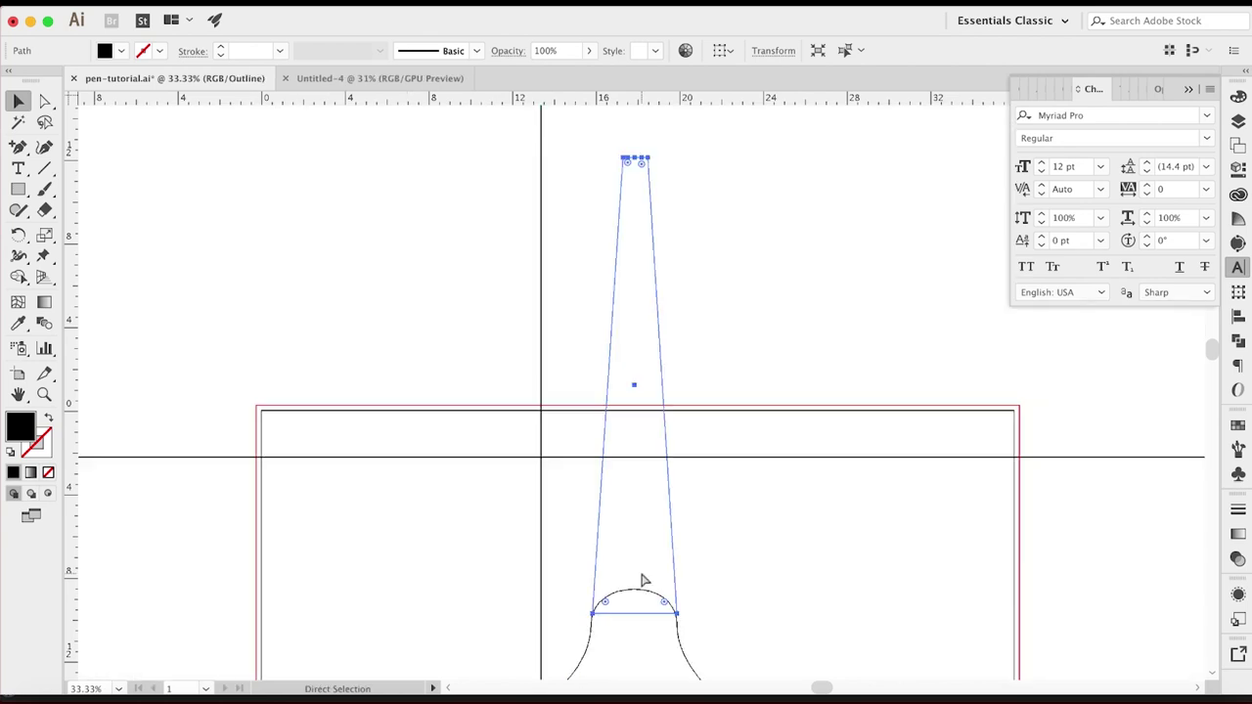
# - Move the tapered handle slightly down so its base sits deeper in the nib's rounded top, and deselect it
pyautogui.press('v')
pyautogui.moveTo(680, 391); pyautogui.dragTo(678, 395)
pyautogui.click(703, 431)
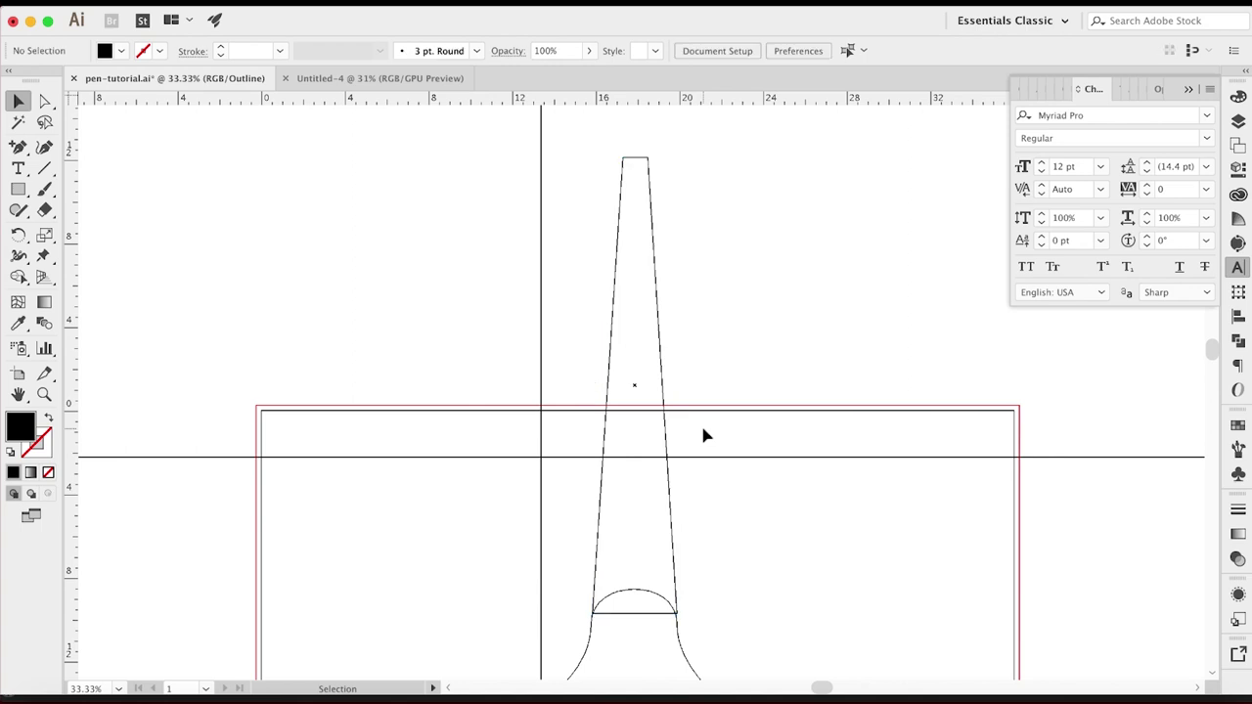
pyautogui.moveTo(670, 490); pyautogui.dragTo(673, 508)
pyautogui.press('super+equal')
pyautogui.press('super+minus')
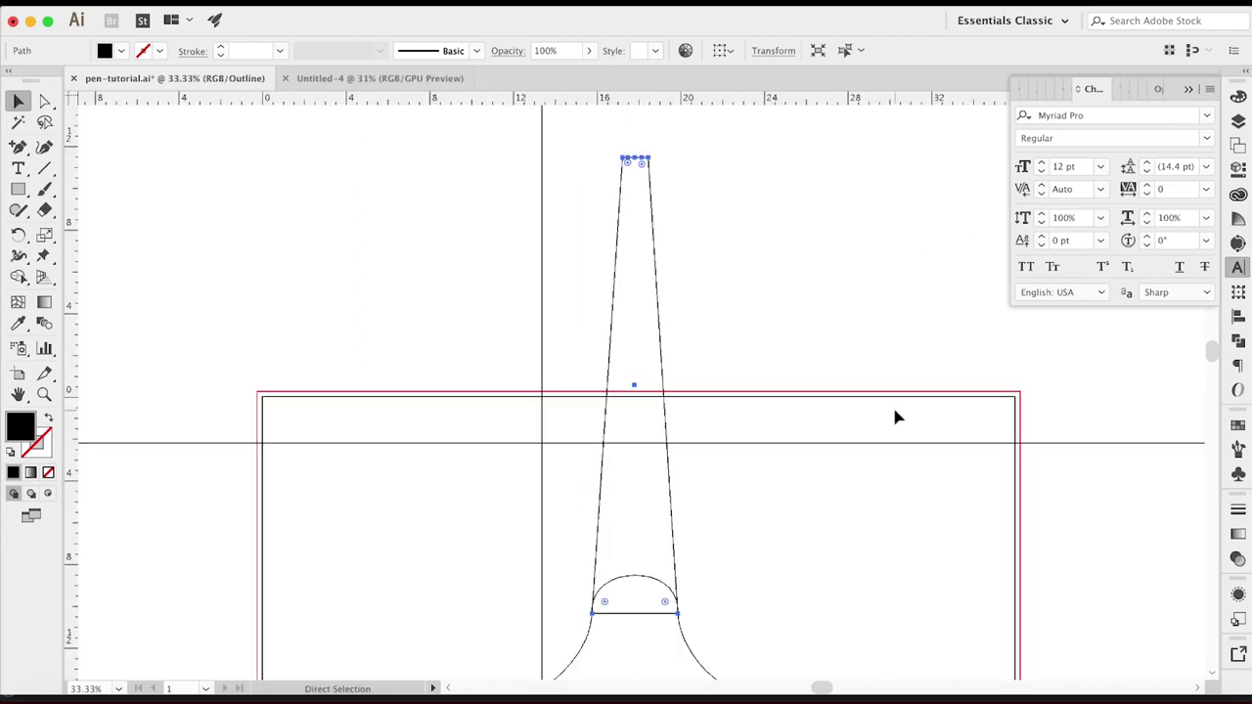
pyautogui.click(847, 342)
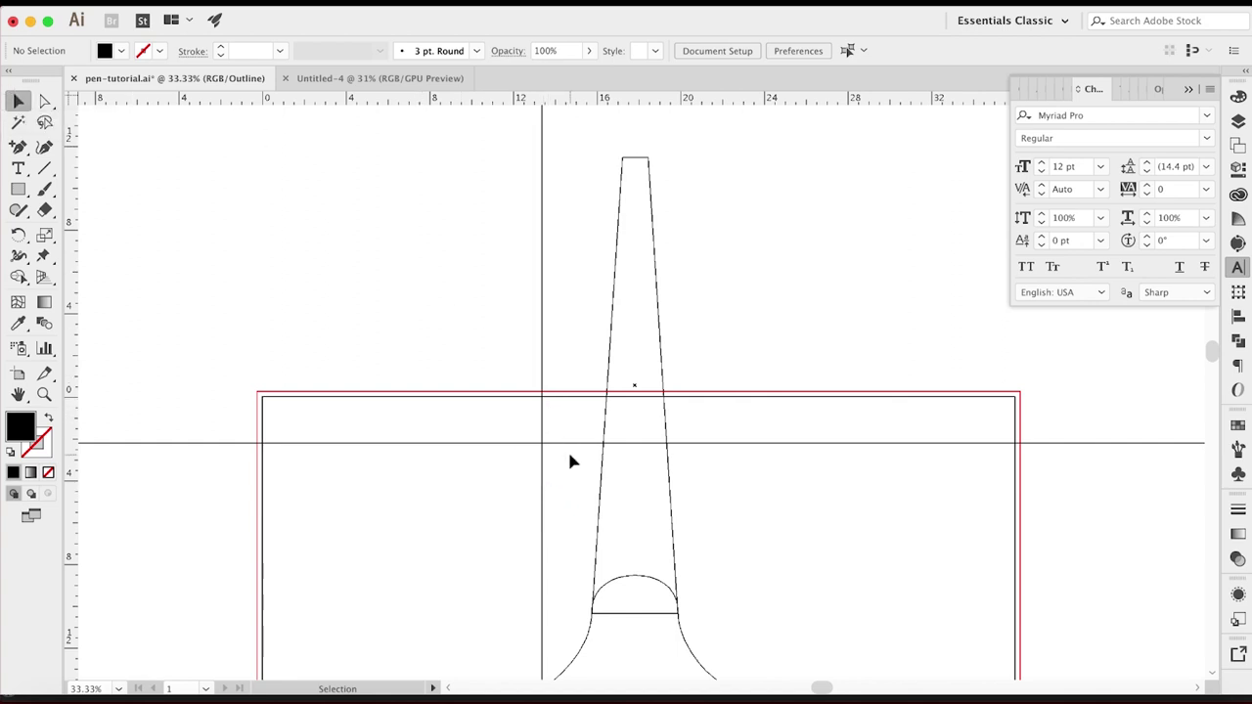
# - Select the handle, nib and hole in preview view, and move and scale the whole pen down to fit inside the artboard
pyautogui.moveTo(569, 457); pyautogui.dragTo(739, 659)
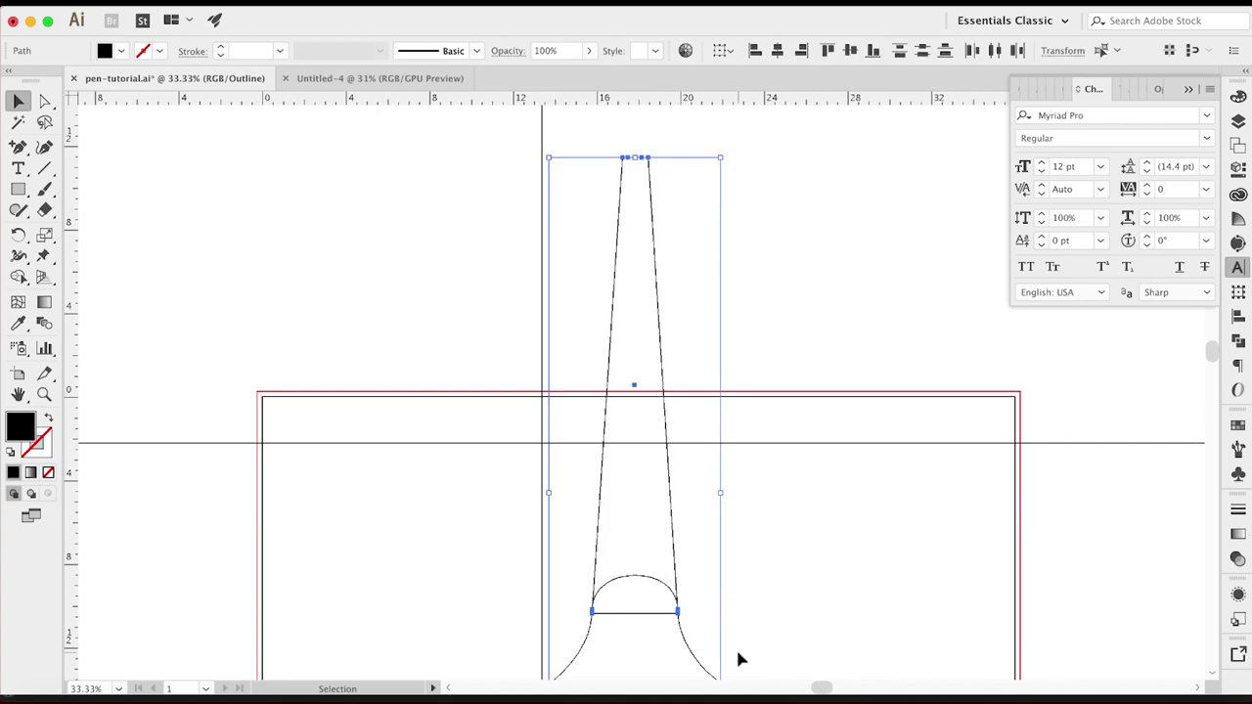
pyautogui.press('super+y')
pyautogui.scroll(-5, 739, 660)
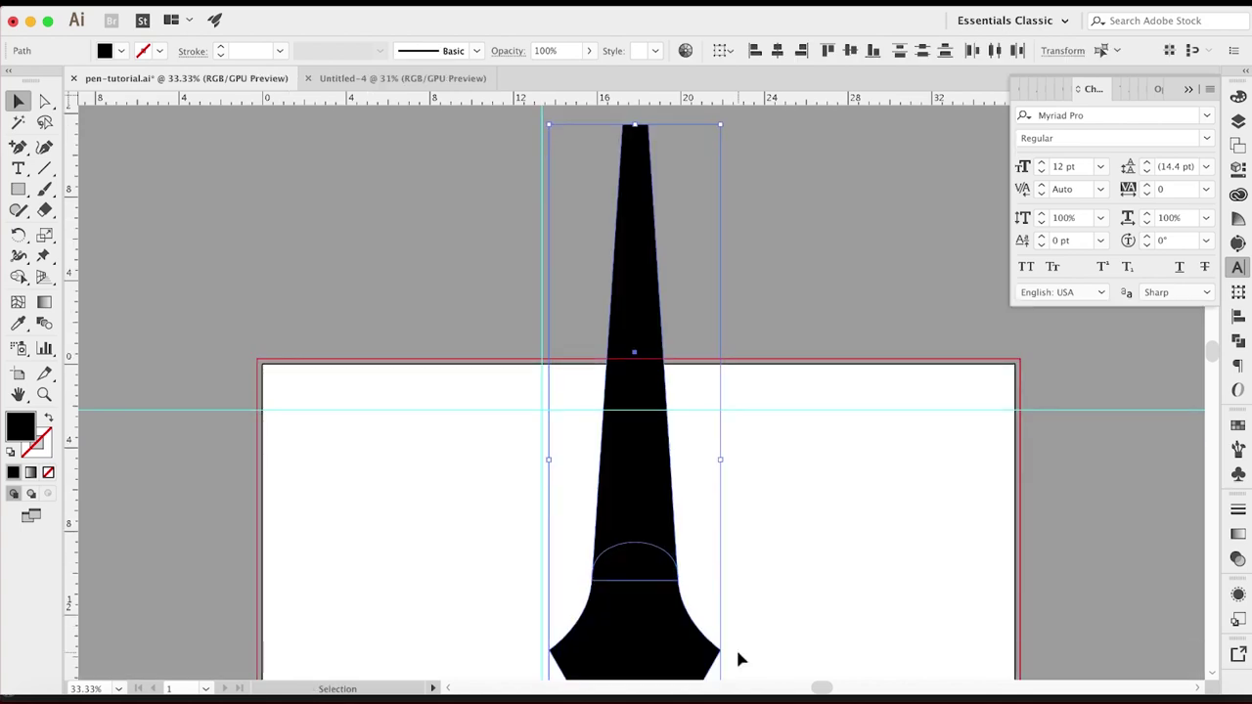
pyautogui.scroll(3, 739, 659)
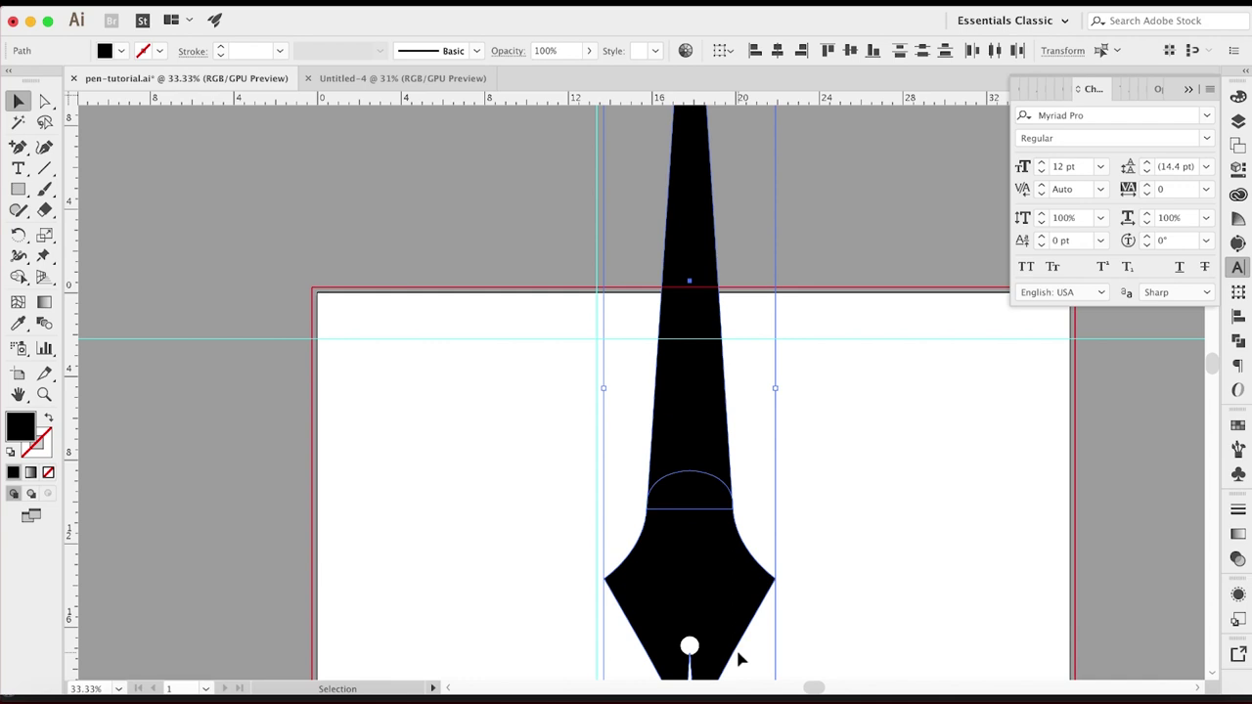
pyautogui.press('a')
pyautogui.scroll(-3, 738, 659)
pyautogui.press('v')
pyautogui.keyDown('shift'); pyautogui.click(678, 528); pyautogui.keyUp('shift')
pyautogui.hotkey('shift', 'Down')
pyautogui.hotkey('shift', 'Down')
pyautogui.hotkey('shift', 'Down')
pyautogui.hotkey('shift', 'Down')
pyautogui.hotkey('shift', 'Down')
pyautogui.hotkey('shift', 'Down')
pyautogui.hotkey('shift', 'Down')
pyautogui.hotkey('shift', 'Down')
pyautogui.hotkey('shift', 'Down')
pyautogui.hotkey('shift', 'Down')
pyautogui.hotkey('shift', 'Down')
pyautogui.hotkey('shift', 'Down')
pyautogui.hotkey('shift', 'Down')
pyautogui.hotkey('shift', 'Down')
pyautogui.hotkey('shift', 'Down')
pyautogui.hotkey('shift', 'Down')
pyautogui.hotkey('shift', 'Down')
pyautogui.hotkey('shift', 'Down')
pyautogui.hotkey('shift', 'Down')
pyautogui.scroll(-5, 679, 518)
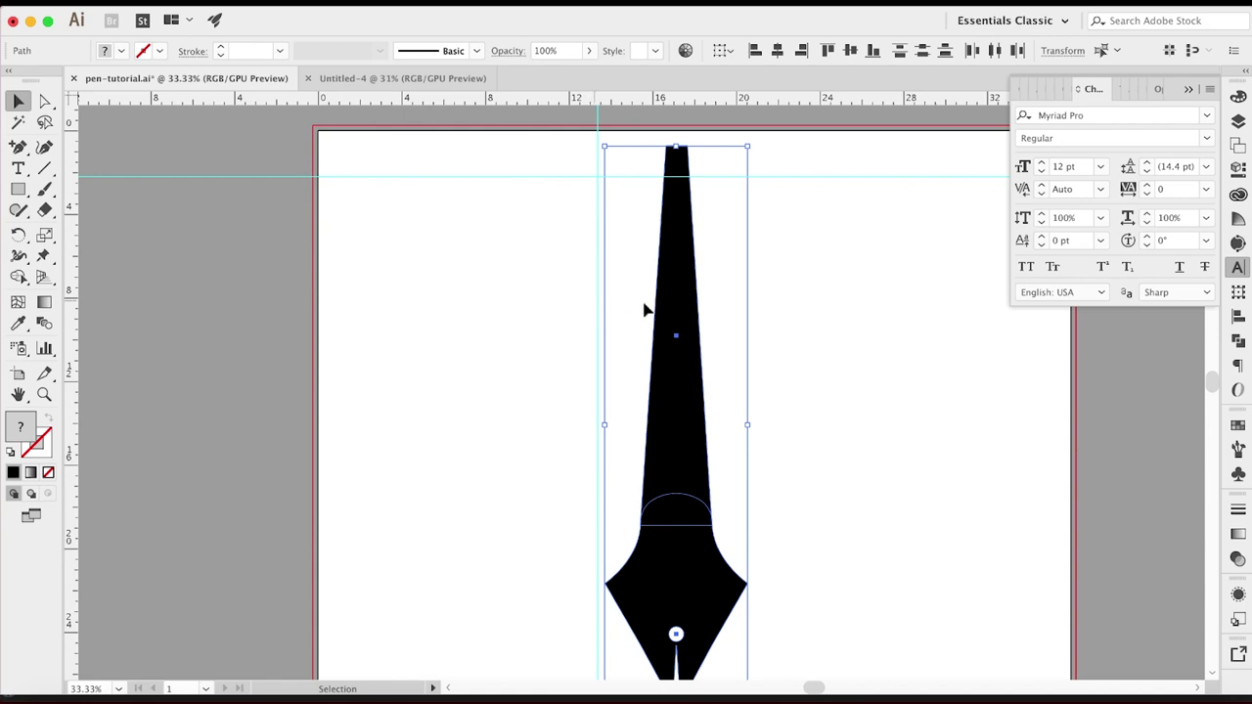
# - Place a copy of the complete pen to the left of the original and deselect it
pyautogui.moveTo(684, 332); pyautogui.dragTo(497, 336)
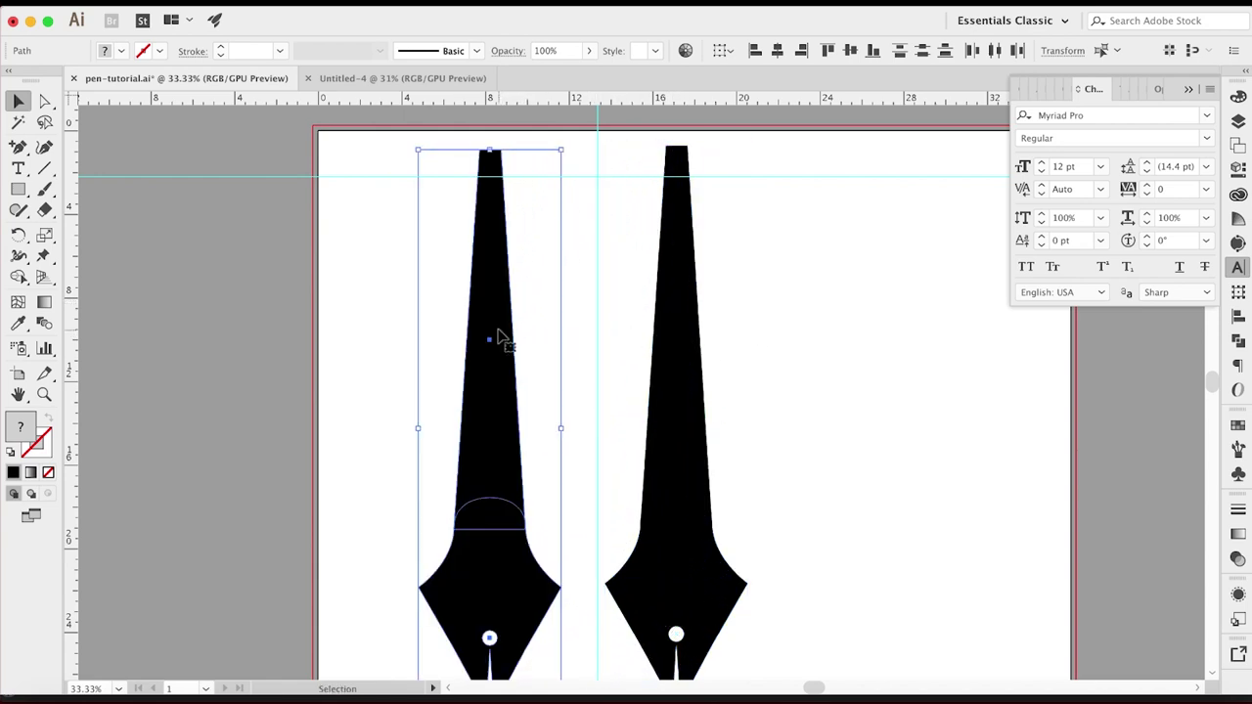
pyautogui.click(615, 340)
# - Unite the original pen's handle and nib into a single silhouette with Pathfinder
pyautogui.click(683, 391)
pyautogui.keyDown('shift'); pyautogui.click(687, 559); pyautogui.keyUp('shift')
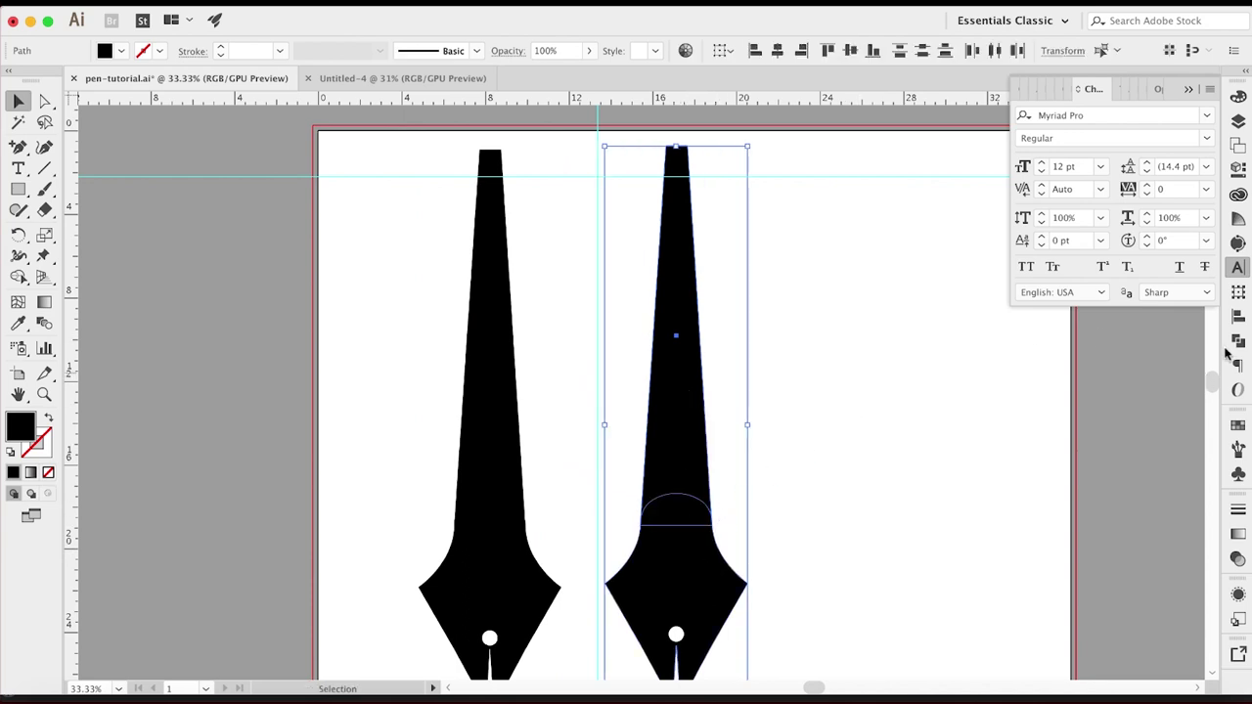
pyautogui.moveTo(1225, 338); pyautogui.dragTo(1166, 335)
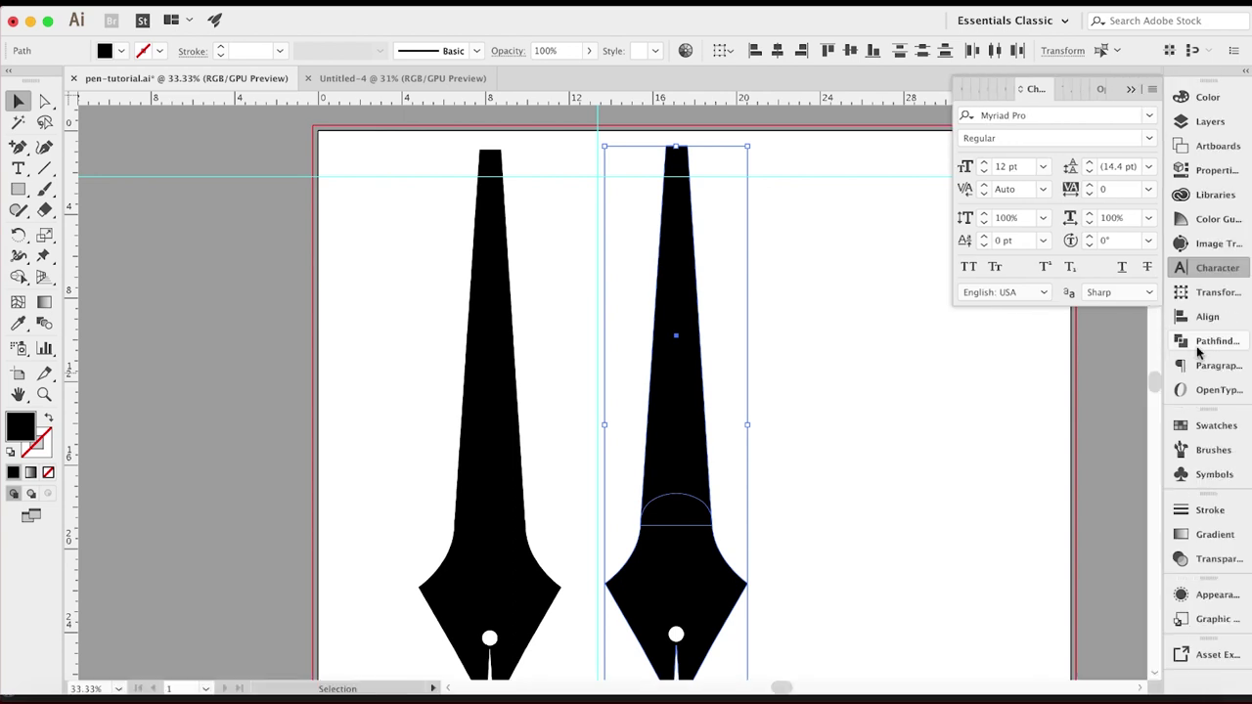
pyautogui.click(1199, 350)
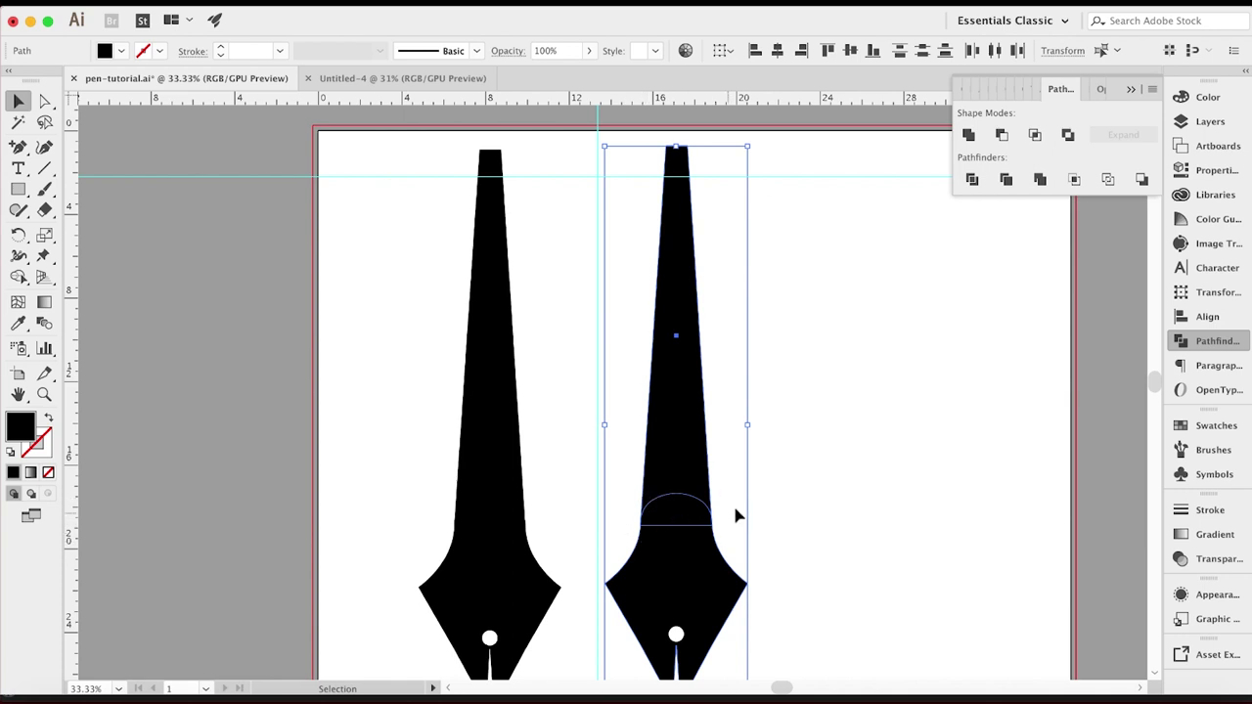
pyautogui.click(970, 136)
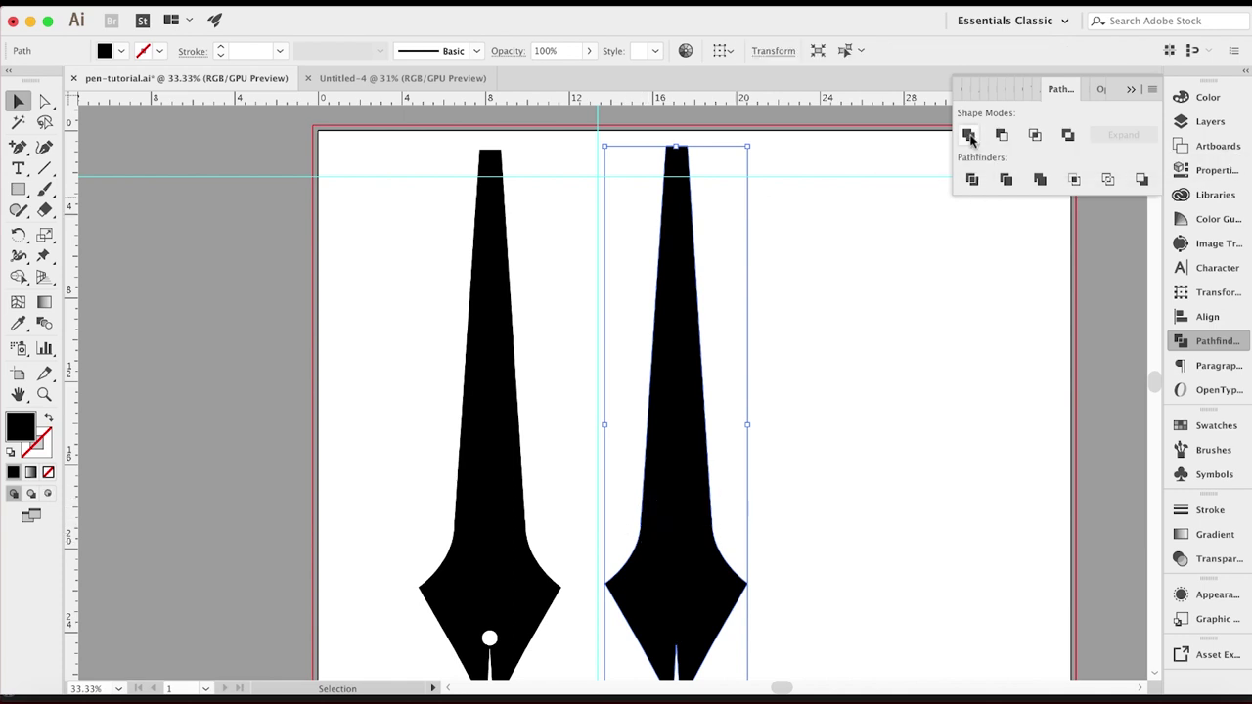
pyautogui.scroll(2, 681, 477)
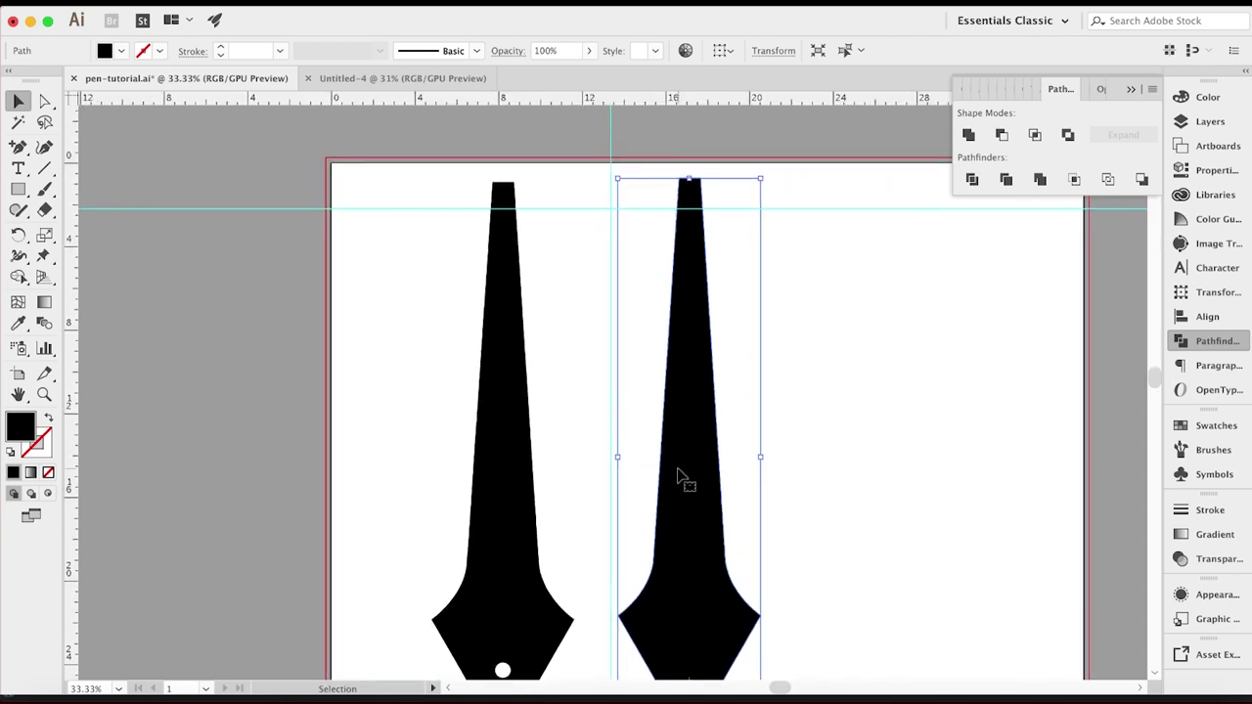
# - Duplicate the left pen beyond the united silhouette and carve the nib's rounded top out of the copy's handle with Minus Back
pyautogui.click(559, 663)
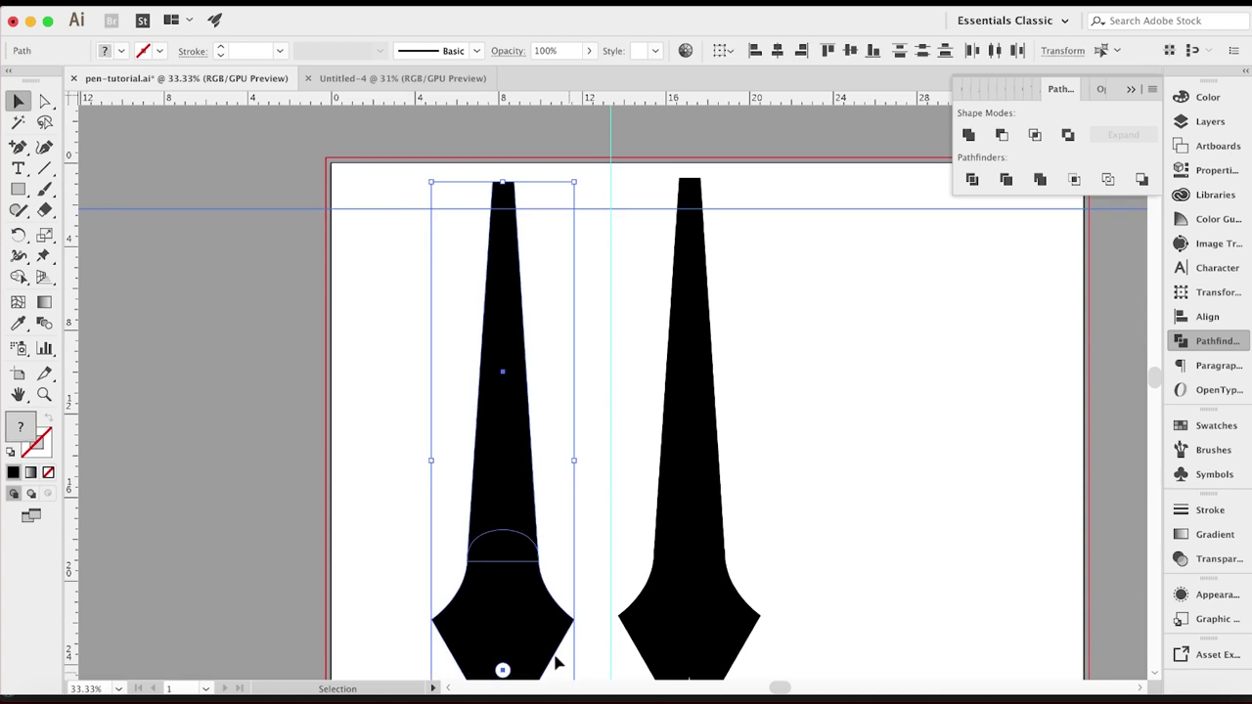
pyautogui.moveTo(503, 600); pyautogui.dragTo(838, 584)
pyautogui.scroll(1, 1016, 530)
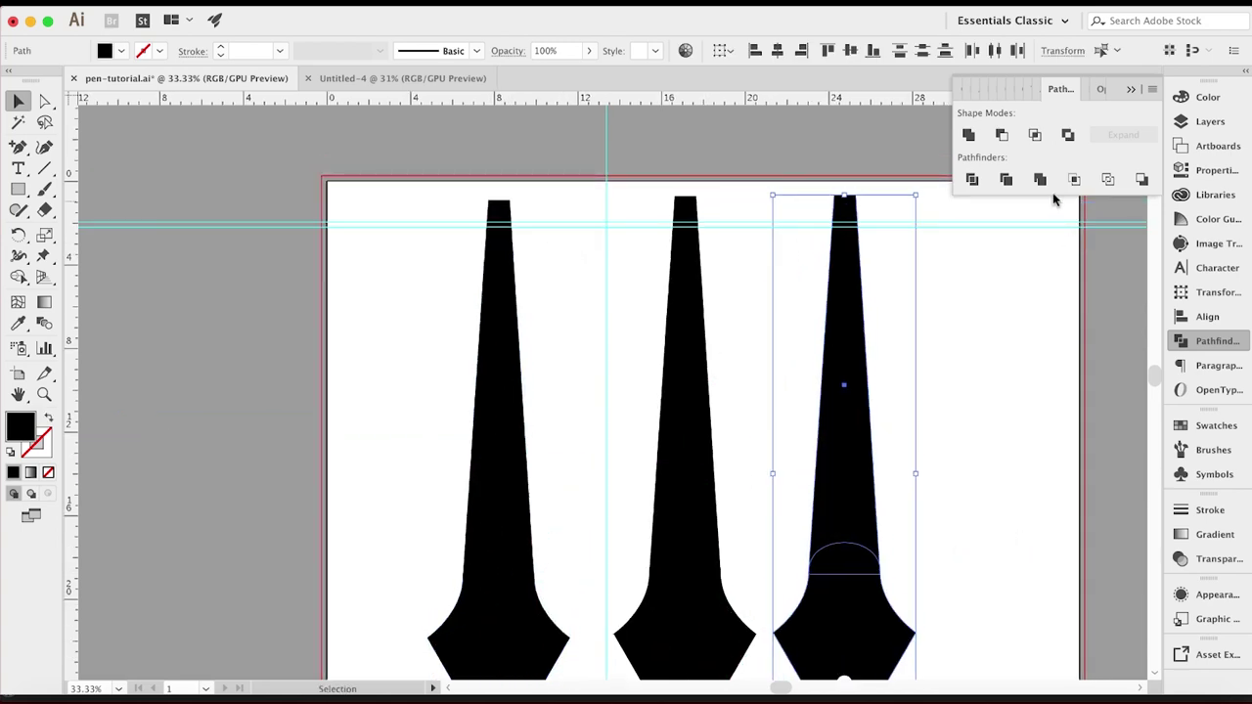
pyautogui.click(1142, 181)
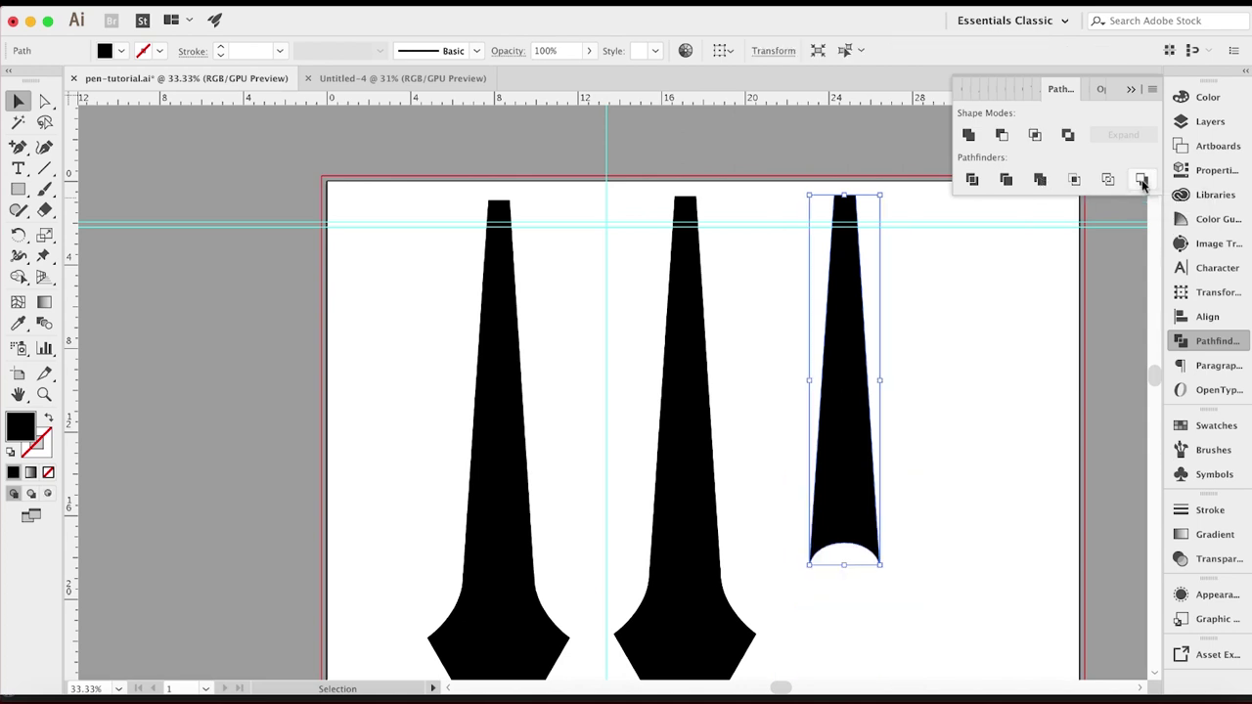
pyautogui.scroll(-5, 938, 362)
pyautogui.hscroll(3, 938, 362)
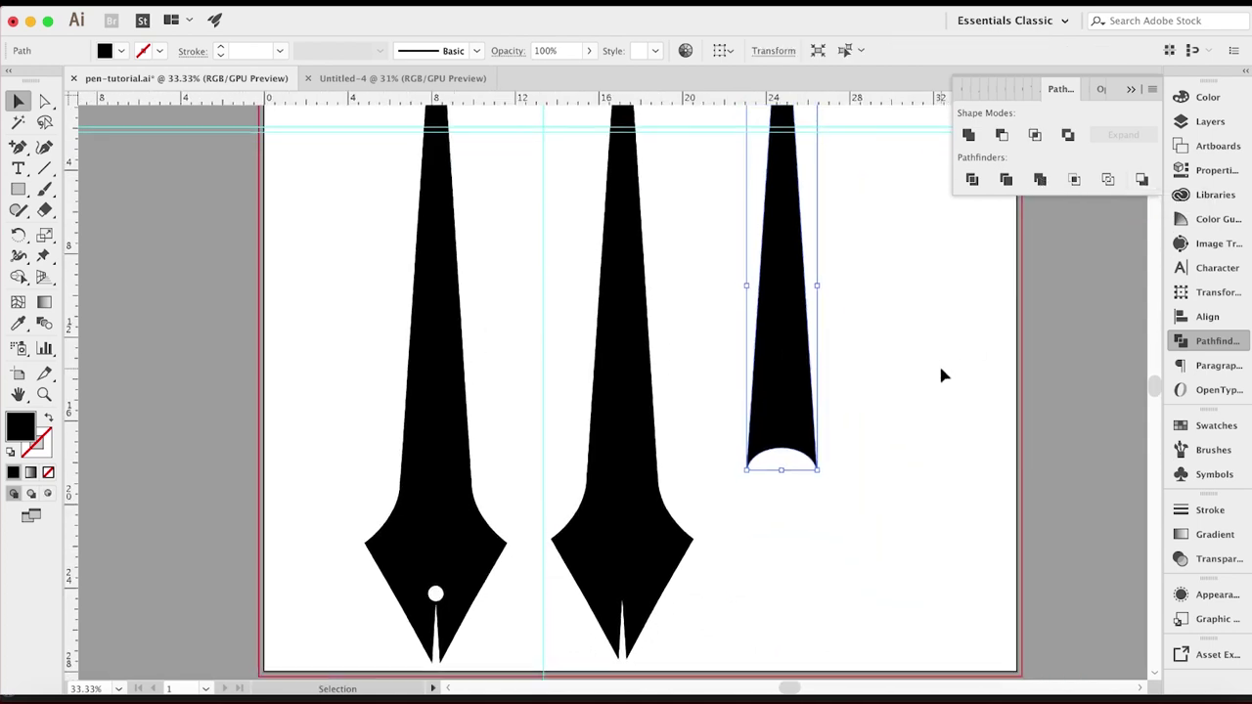
# - Move the united silhouette over the pen with the separated handle and nib, and set the silhouette's opacity to 5%
pyautogui.click(616, 546)
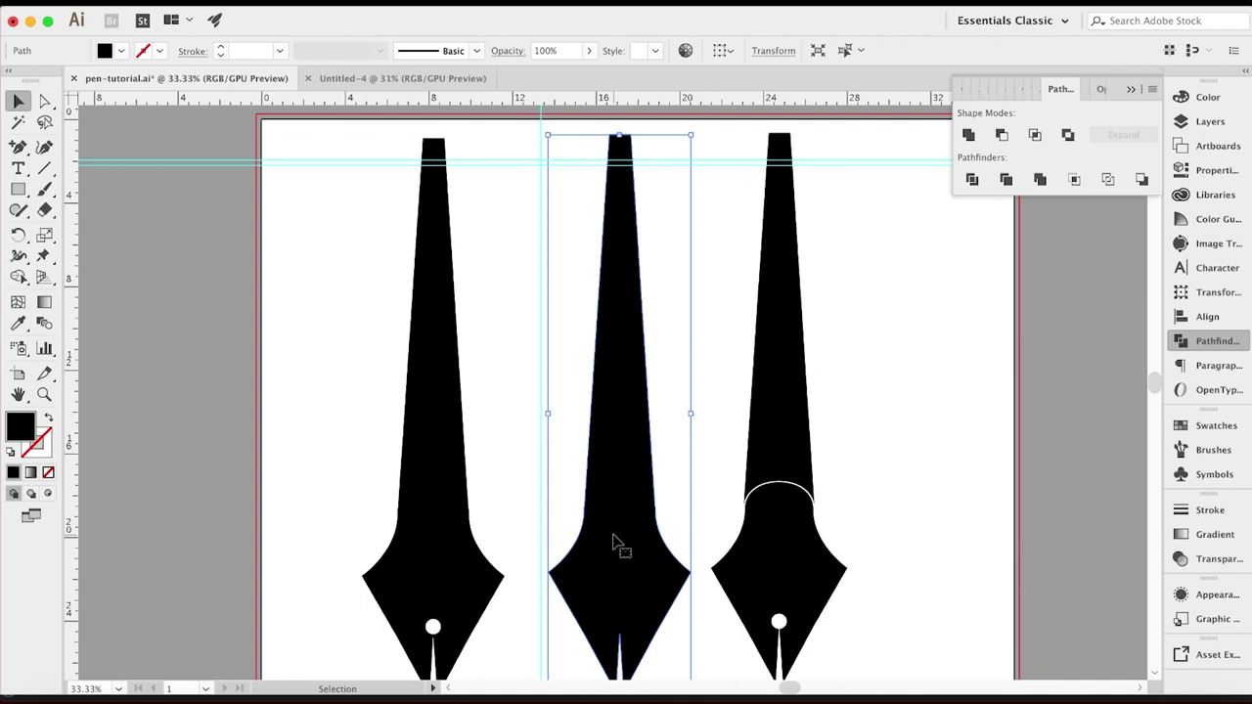
pyautogui.scroll(-3, 616, 546)
pyautogui.hscroll(2, 616, 546)
pyautogui.moveTo(559, 447); pyautogui.dragTo(715, 446)
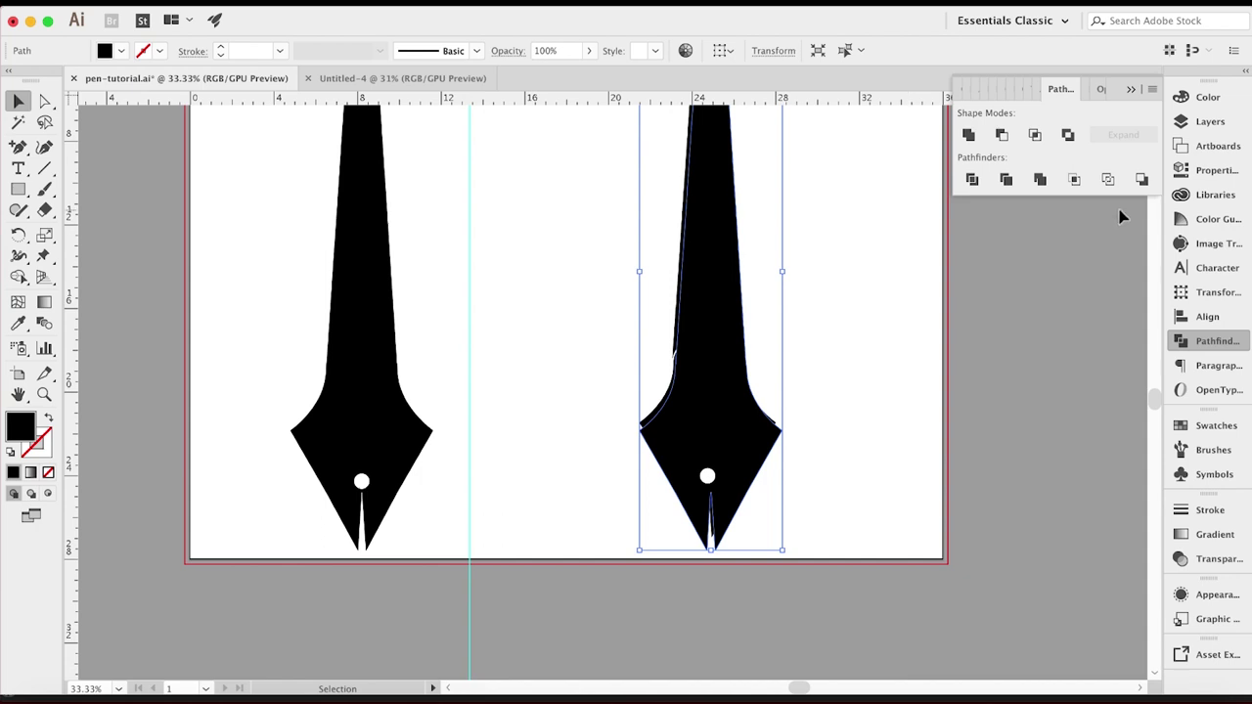
pyautogui.click(1174, 558)
pyautogui.click(1098, 528)
pyautogui.write('5')
pyautogui.press('Return')
# - Nudge the faint silhouette left to line up with the separated pen, and deselect it
pyautogui.press('Left')
pyautogui.press('Left')
pyautogui.press('Left')
pyautogui.press('Left')
pyautogui.press('Left')
pyautogui.press('Left')
pyautogui.press('Left')
pyautogui.press('Left')
pyautogui.press('Left')
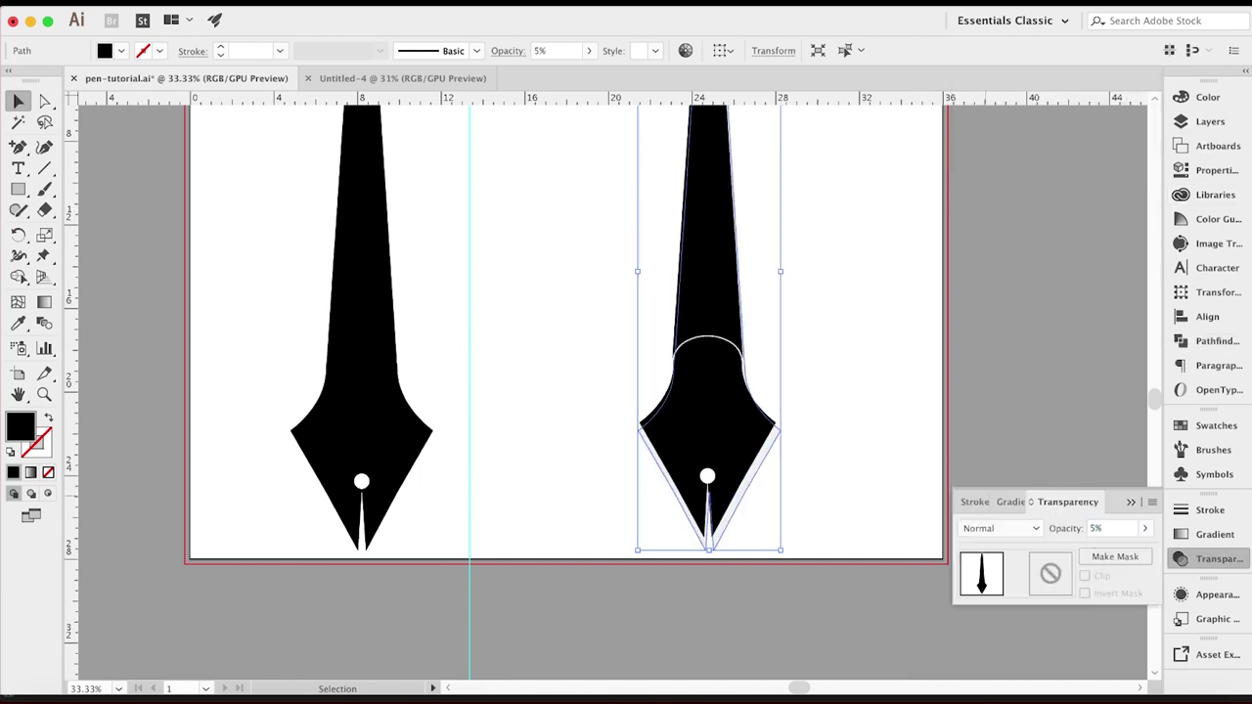
pyautogui.click(845, 367)
pyautogui.press('super+minus')
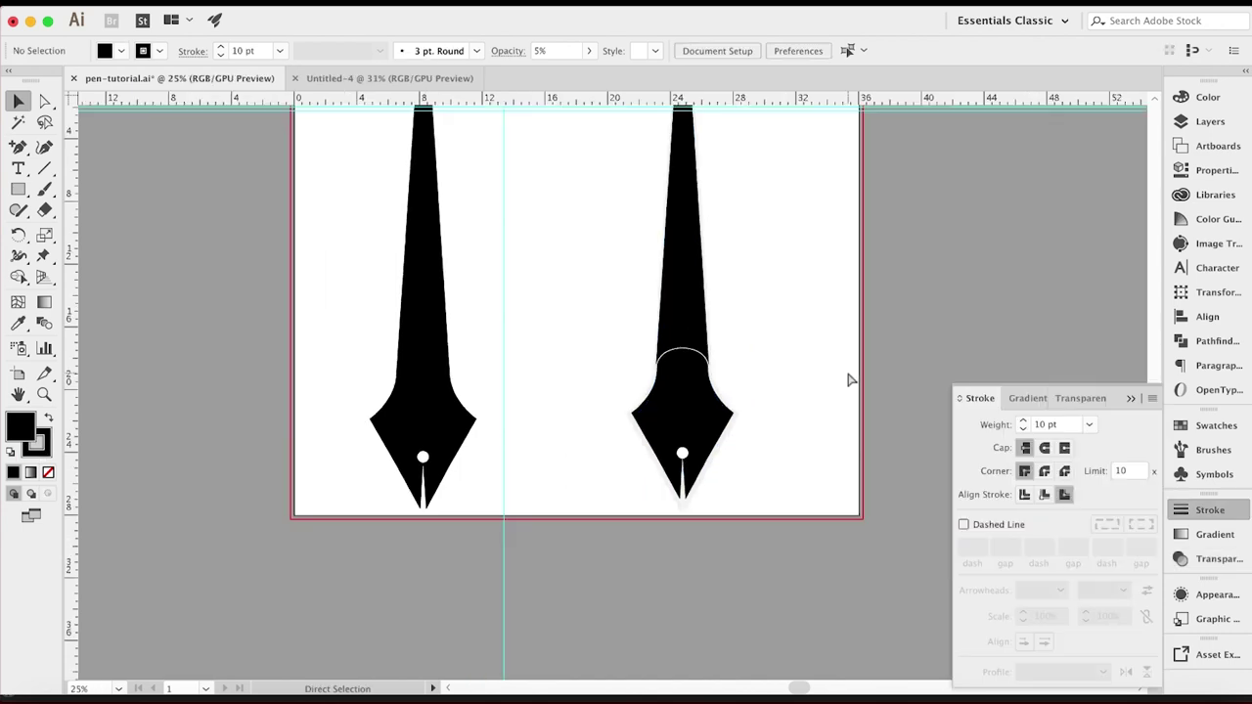
pyautogui.scroll(5, 847, 377)
pyautogui.hscroll(-2, 847, 378)
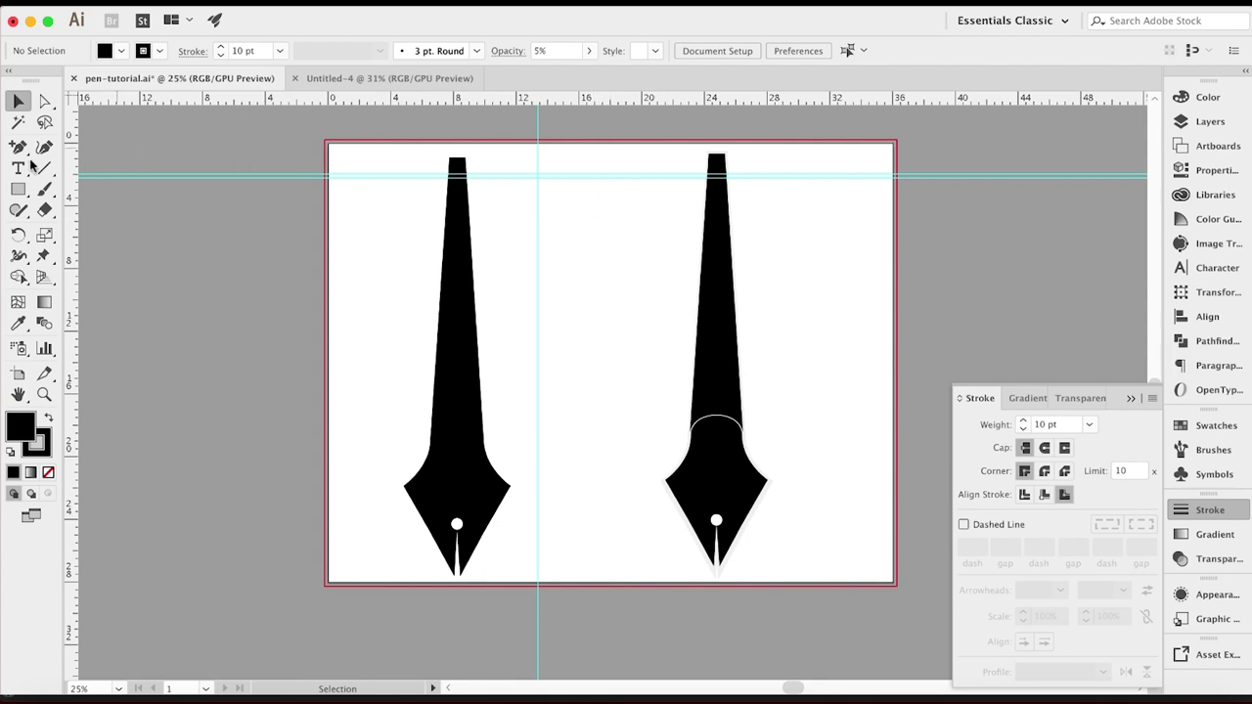
# - Add a small rounded cap above the separated pen's handle with the Rounded Rectangle tool, leaving a thin gap between them
pyautogui.click(24, 189)
pyautogui.click(24, 189)
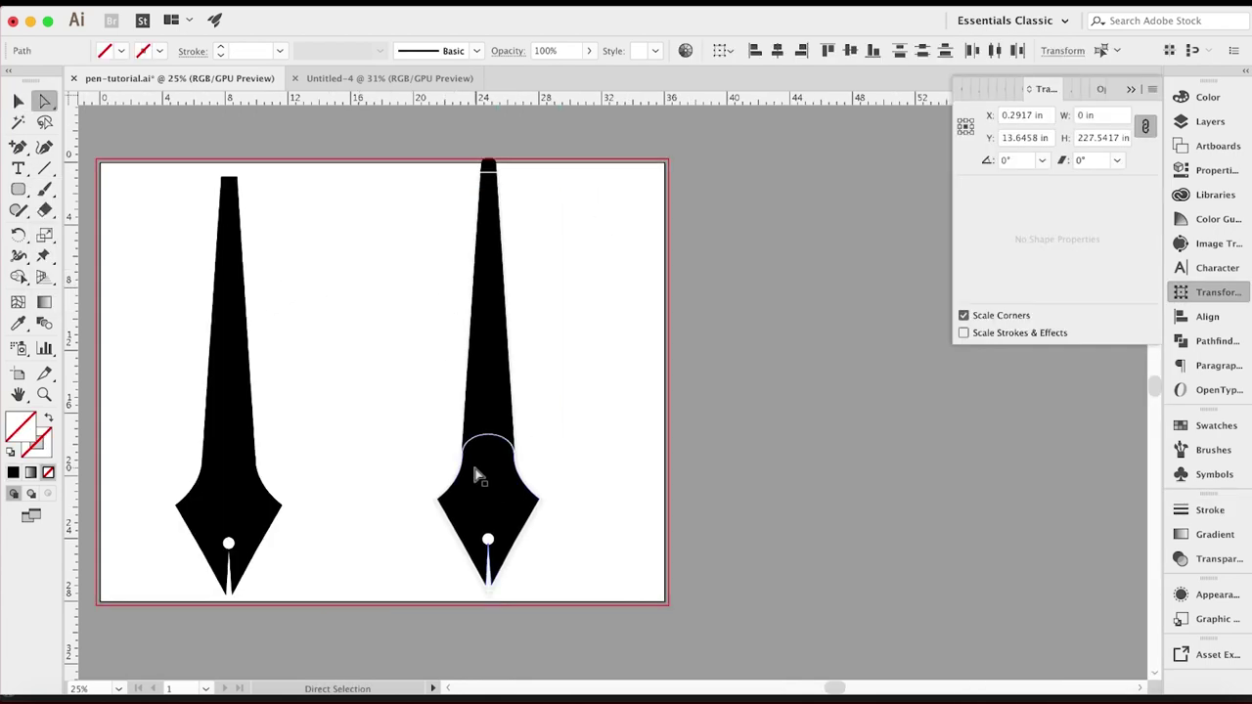
# - Select the separated pen's nib, handle and rounded cap, and combine them with Pathfinder Unite
pyautogui.click(476, 470)
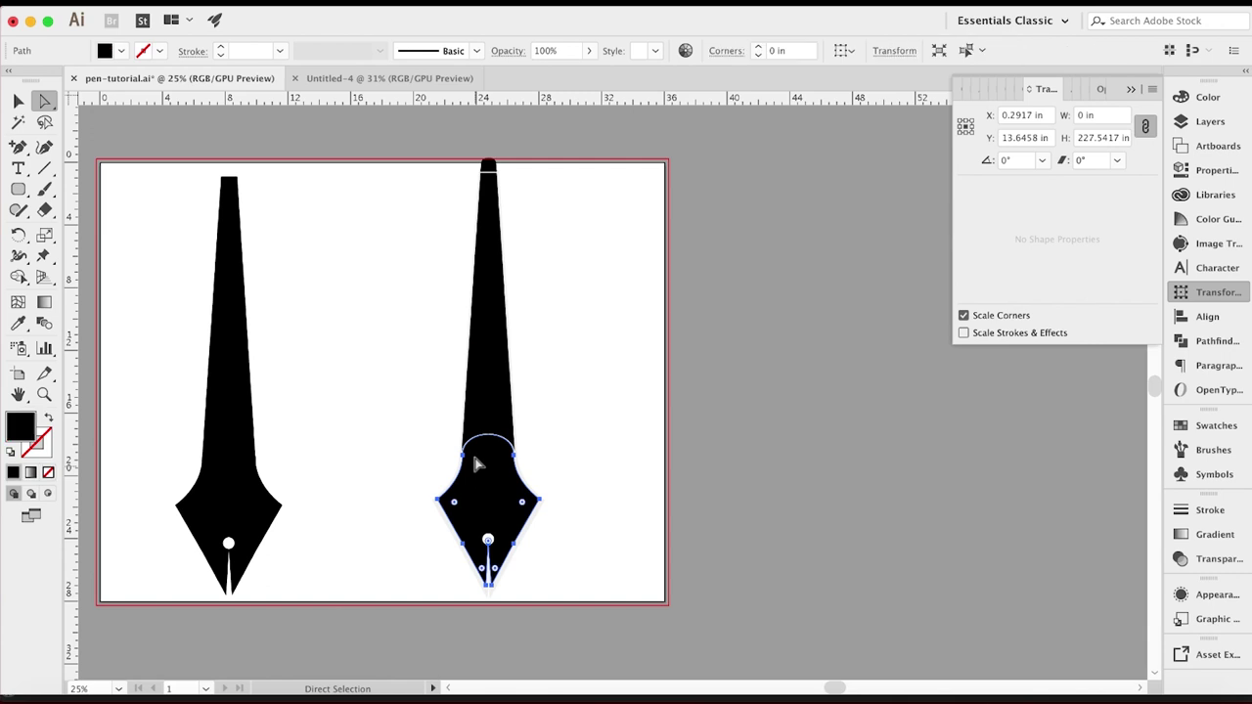
pyautogui.keyDown('shift'); pyautogui.click(478, 374); pyautogui.keyUp('shift')
pyautogui.scroll(1, 479, 376)
pyautogui.scroll(3, 484, 384)
pyautogui.scroll(1, 483, 385)
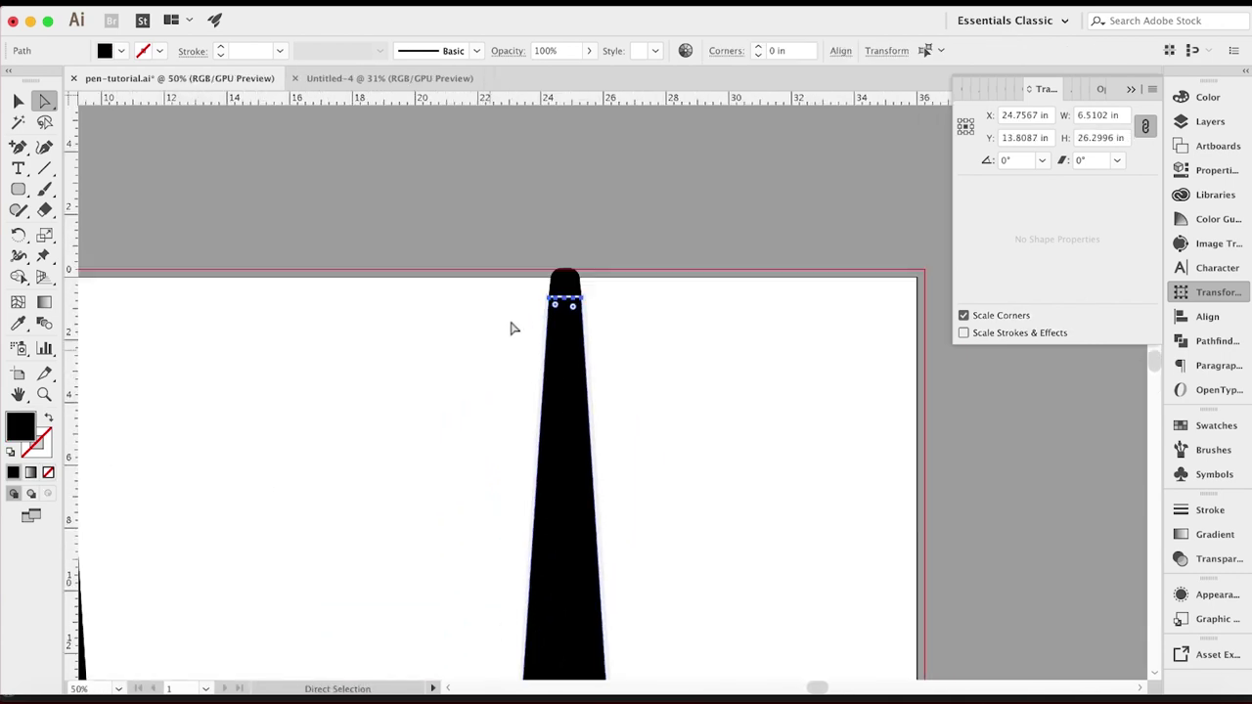
pyautogui.click(559, 284)
pyautogui.press('v')
pyautogui.scroll(-5, 559, 283)
pyautogui.scroll(-2, 557, 282)
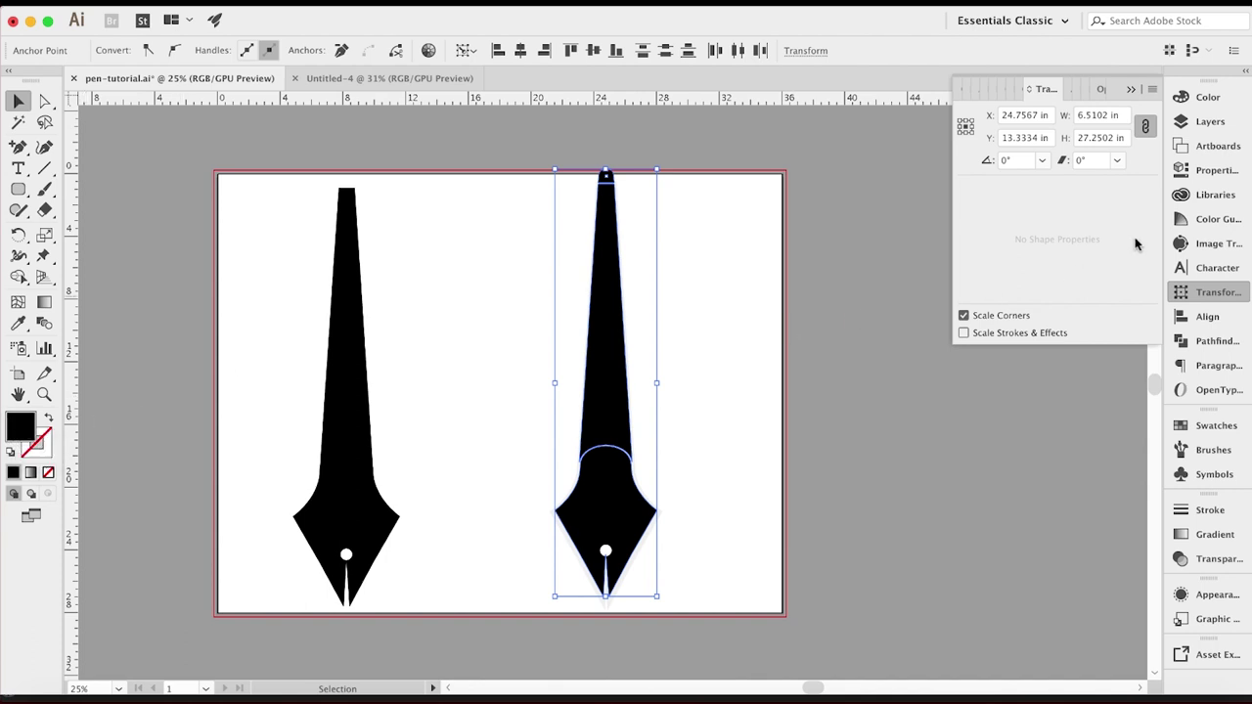
pyautogui.click(1213, 341)
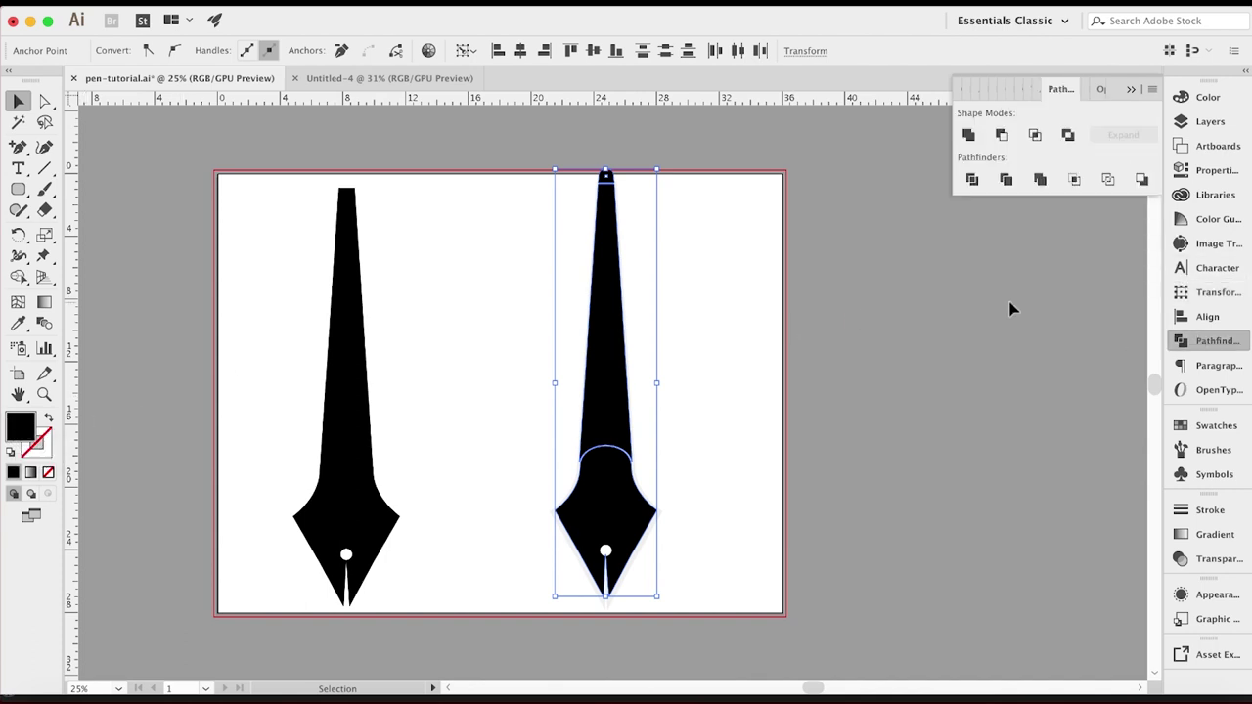
pyautogui.click(970, 136)
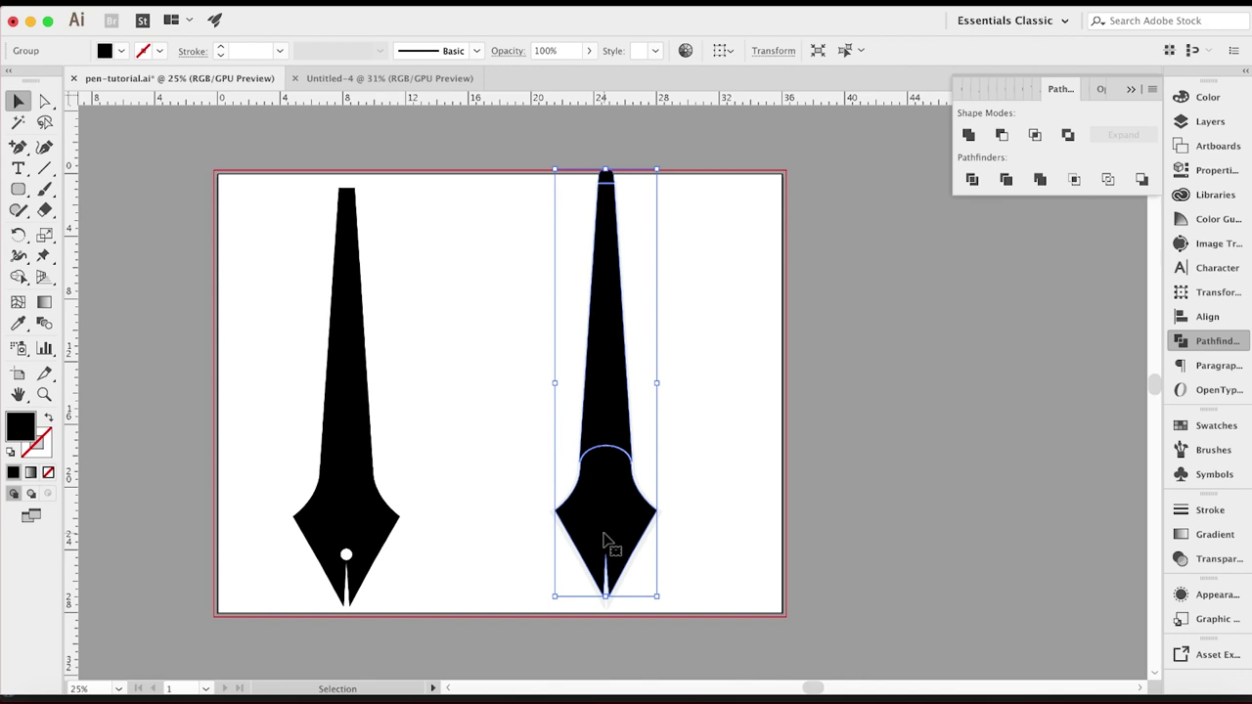
pyautogui.press('a')
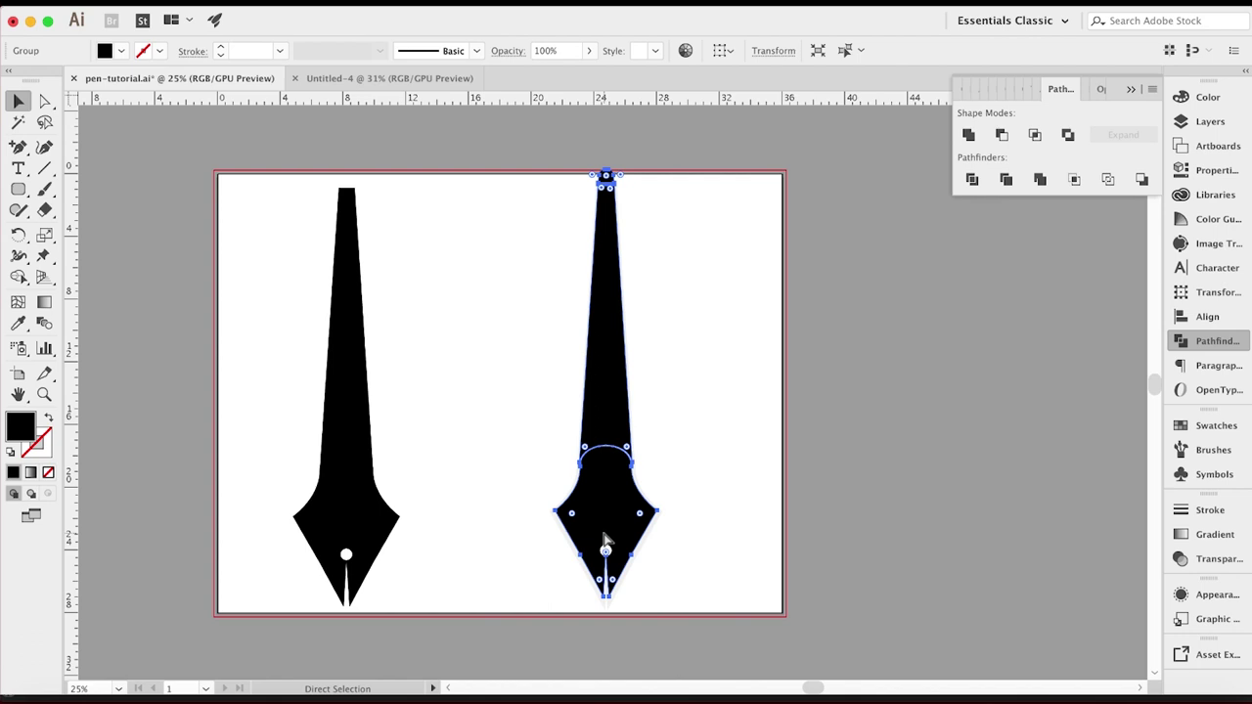
pyautogui.click(695, 468)
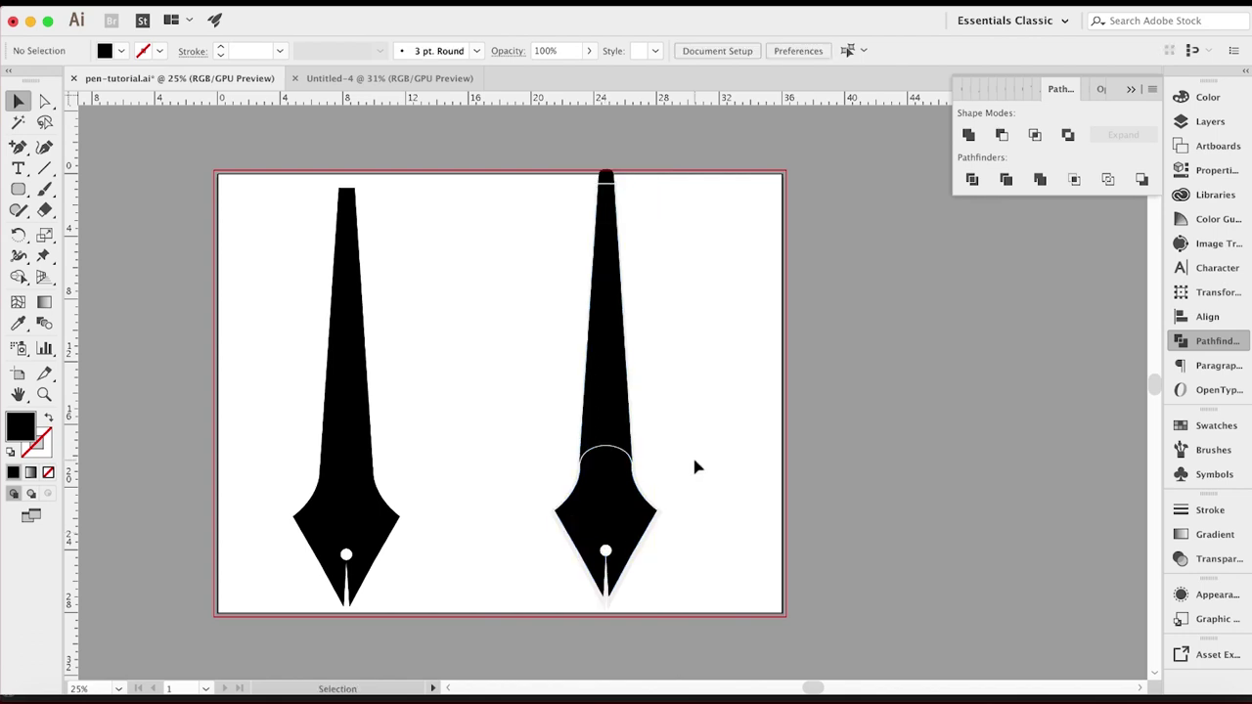
pyautogui.click(607, 553)
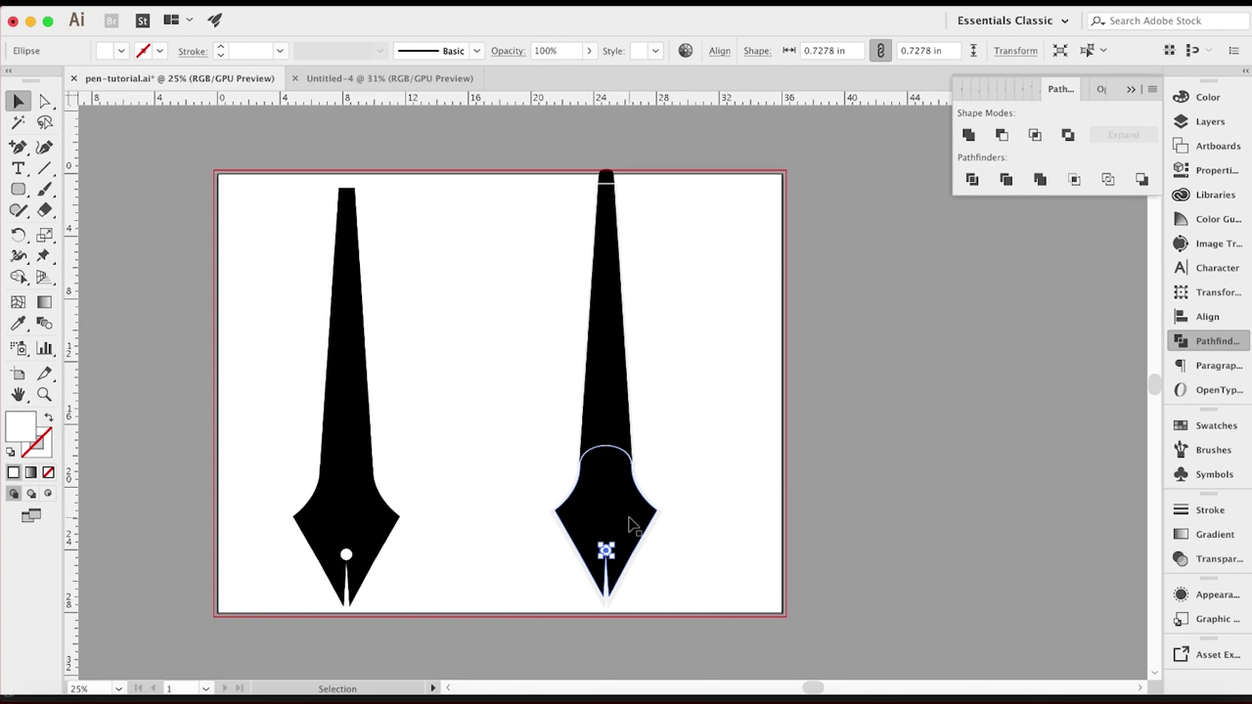
pyautogui.keyDown('shift'); pyautogui.click(631, 525); pyautogui.keyUp('shift')
pyautogui.press('super+g')
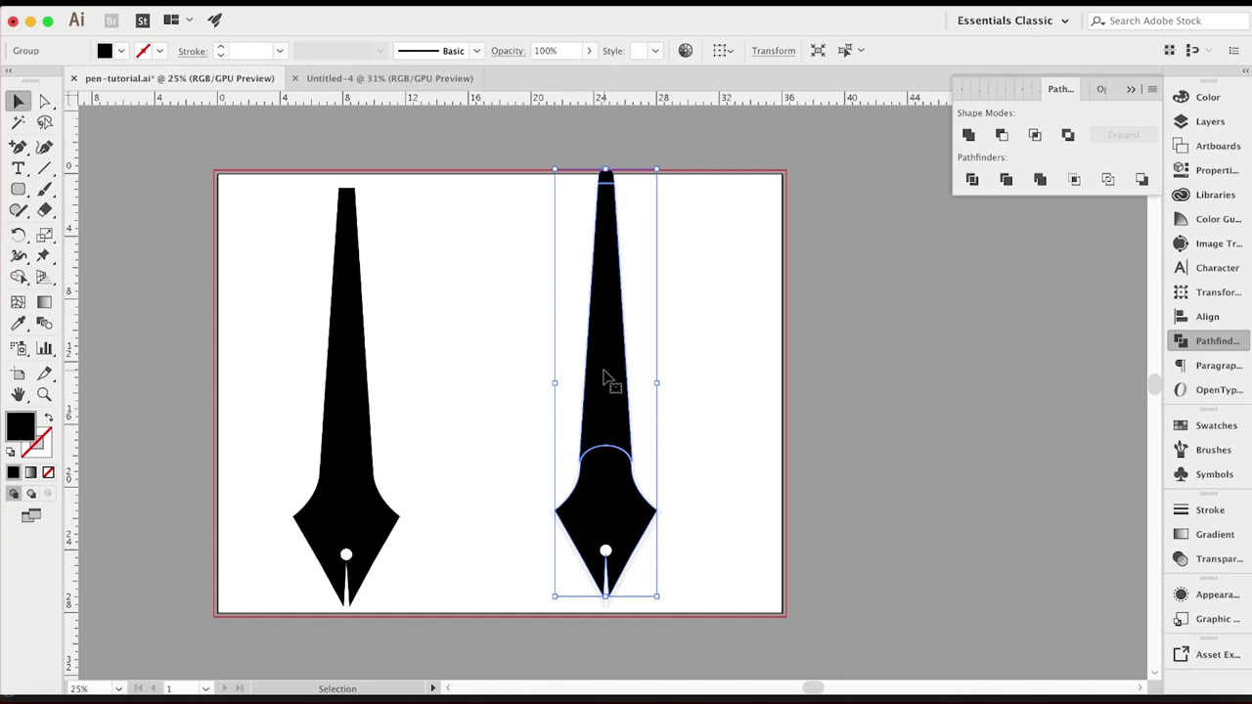
pyautogui.press('super+8')
# - Punch the white circle out of the combined pen's nib with Minus Front
pyautogui.click(605, 551)
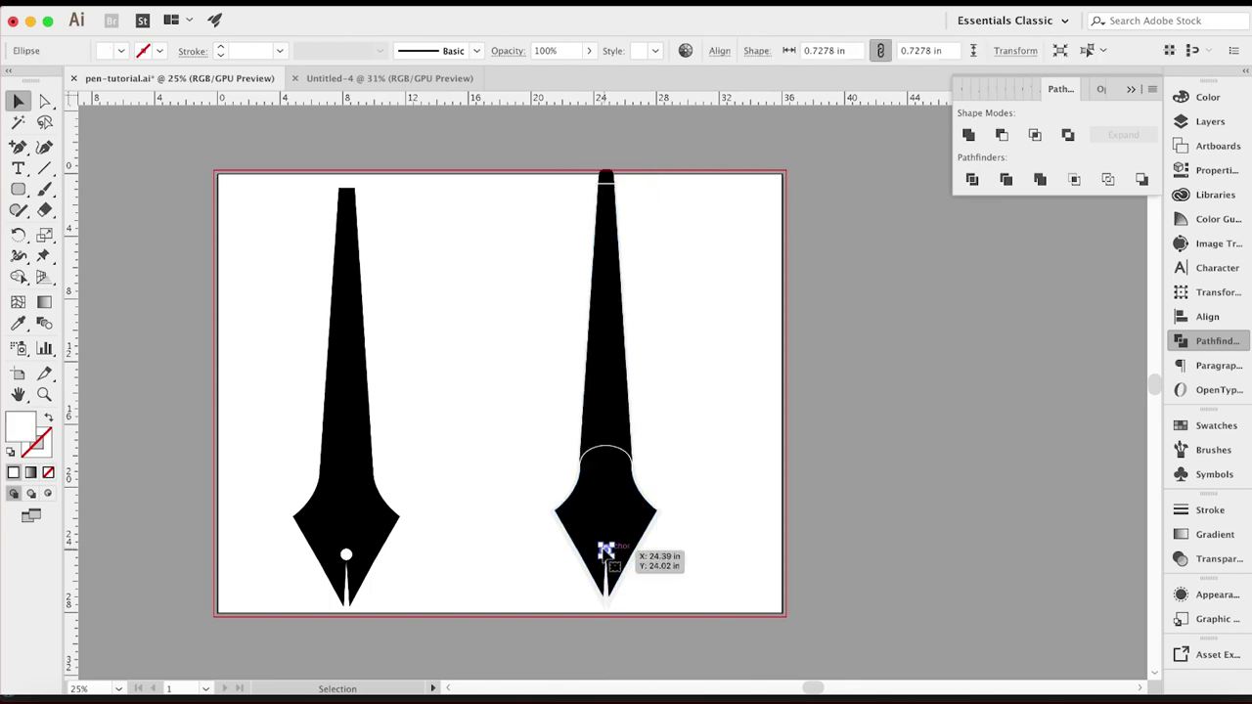
pyautogui.keyDown('shift'); pyautogui.click(645, 516); pyautogui.keyUp('shift')
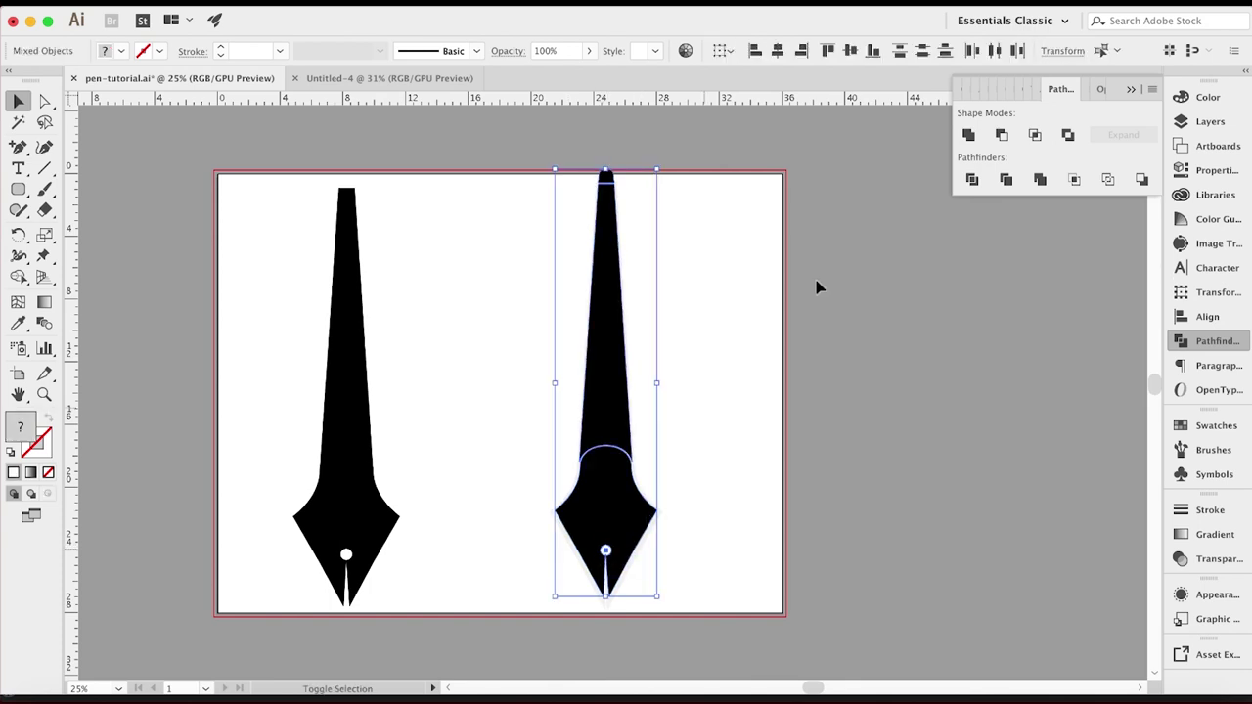
pyautogui.click(1001, 134)
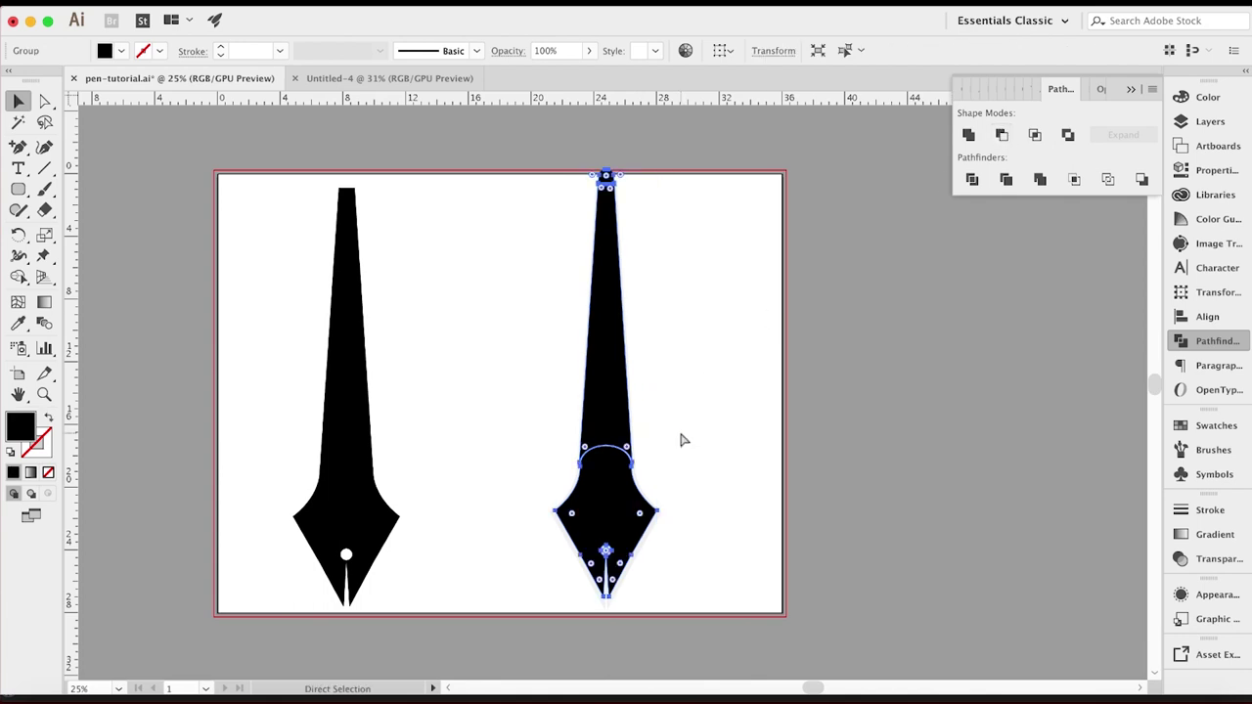
# - In outline view, move the 5% opacity silhouette off the finished pen to the right
pyautogui.press('super+y')
pyautogui.scroll(-5, 682, 440)
pyautogui.scroll(10, 682, 439)
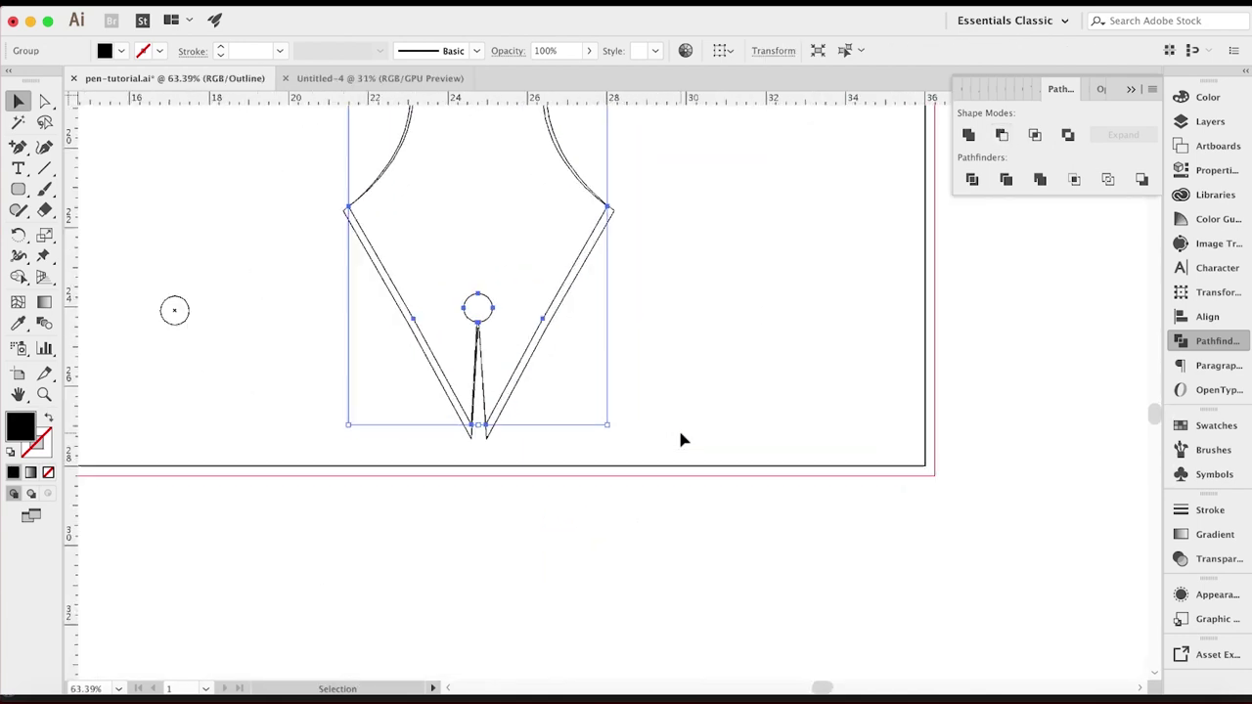
pyautogui.click(682, 441)
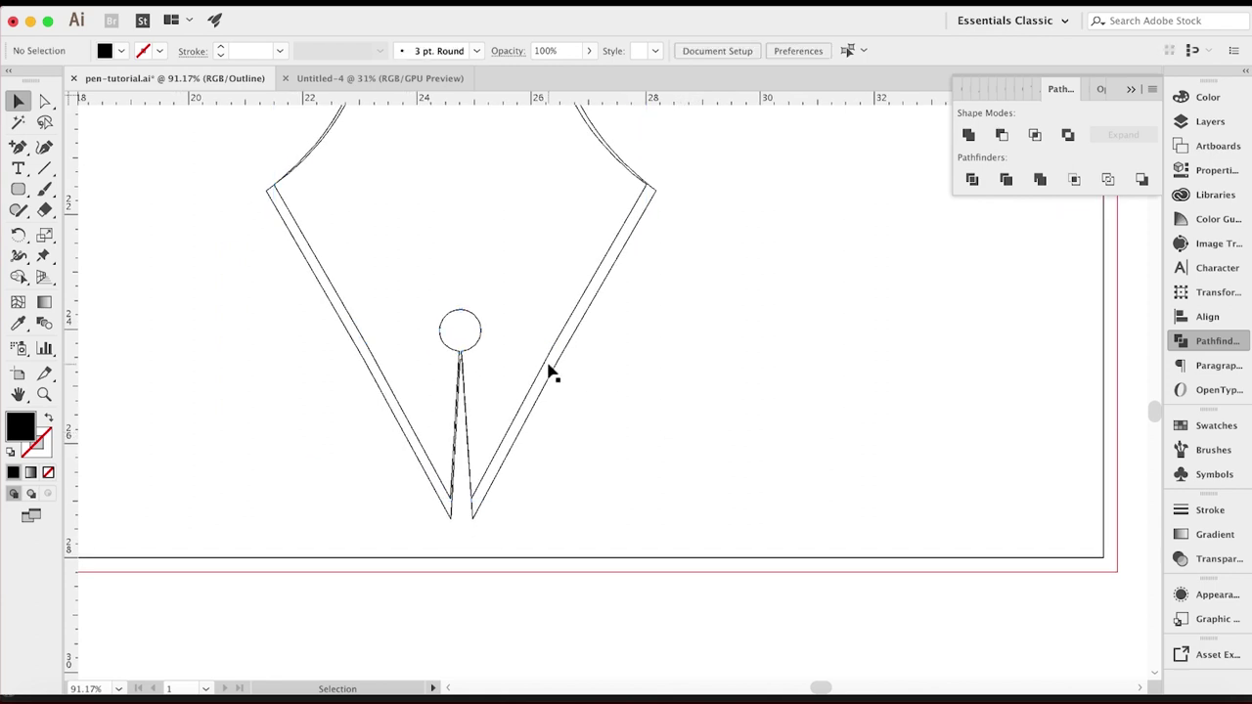
pyautogui.moveTo(556, 370); pyautogui.dragTo(1015, 370)
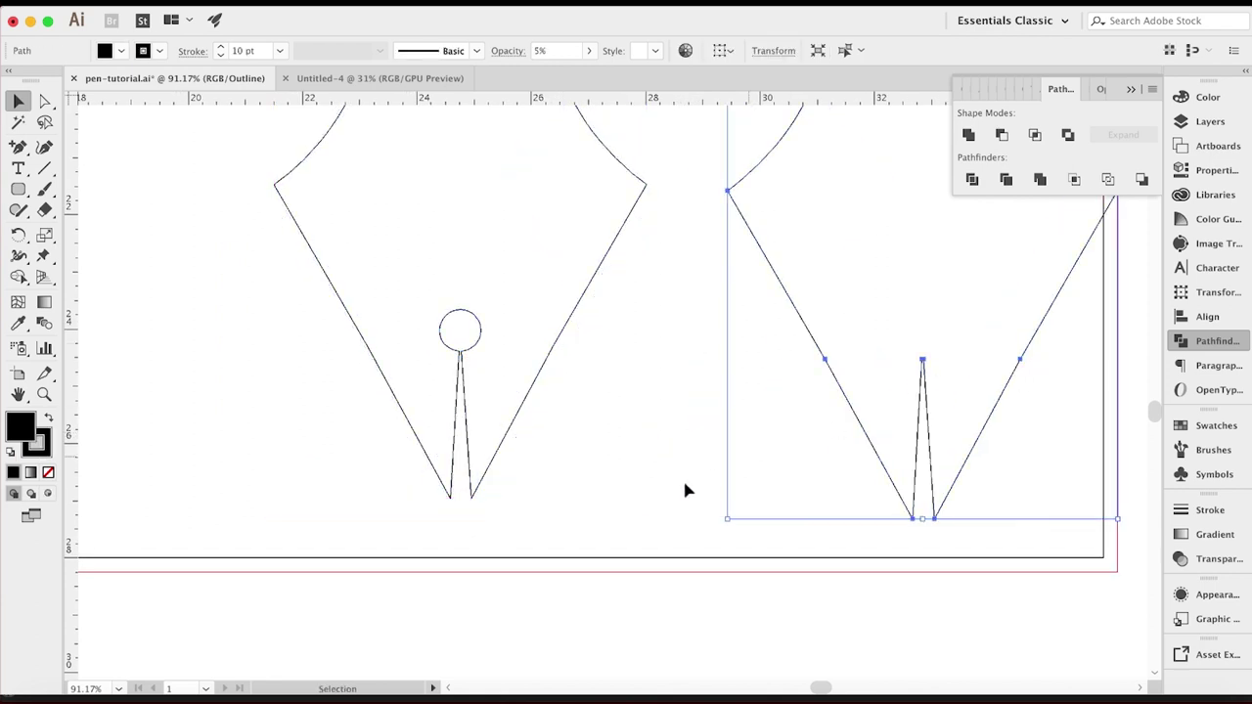
# - Check the joint between the pen's nib and handle, deselect the silhouette, and switch from outline view back to preview
pyautogui.scroll(12, 579, 452)
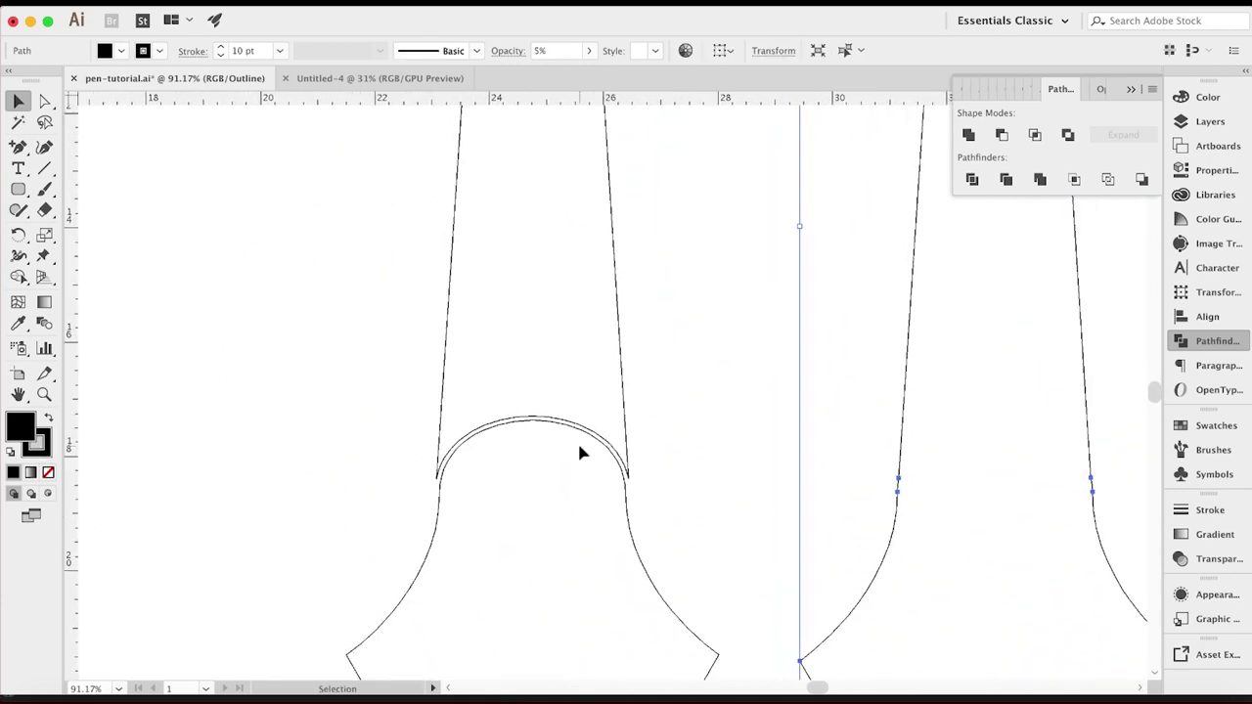
pyautogui.press('super+y')
pyautogui.press('super+y')
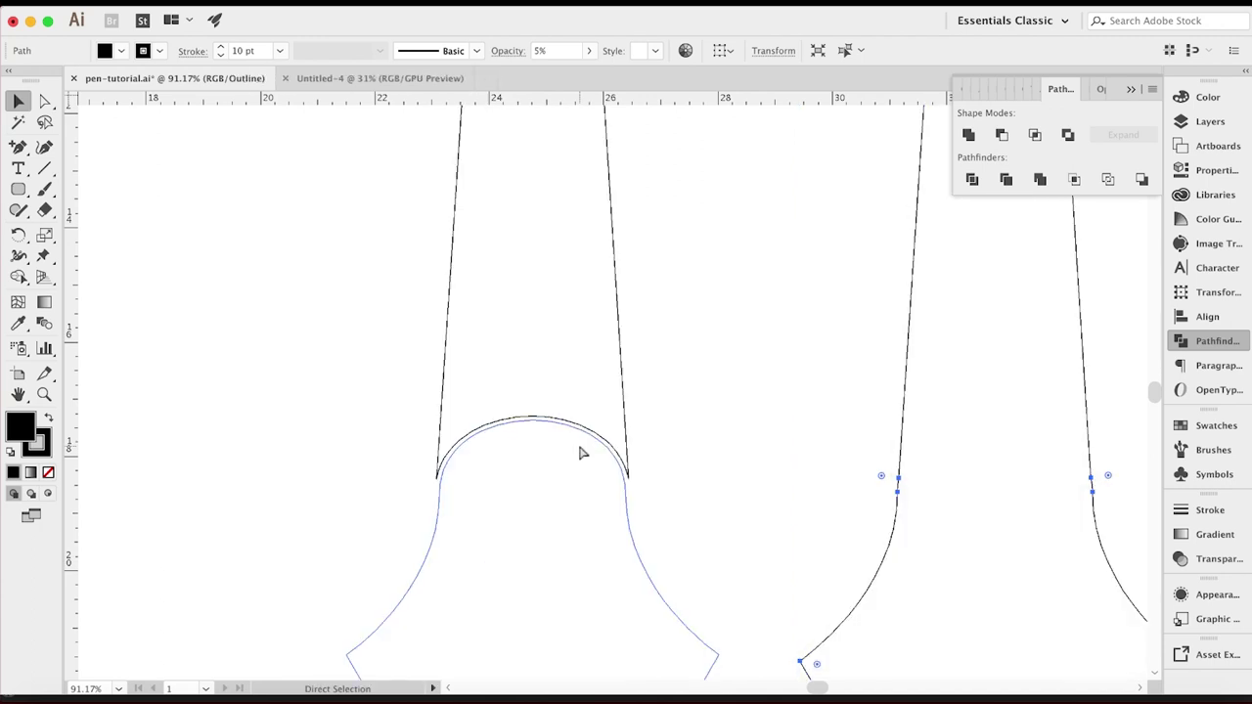
pyautogui.click(696, 412)
pyautogui.press('super+y')
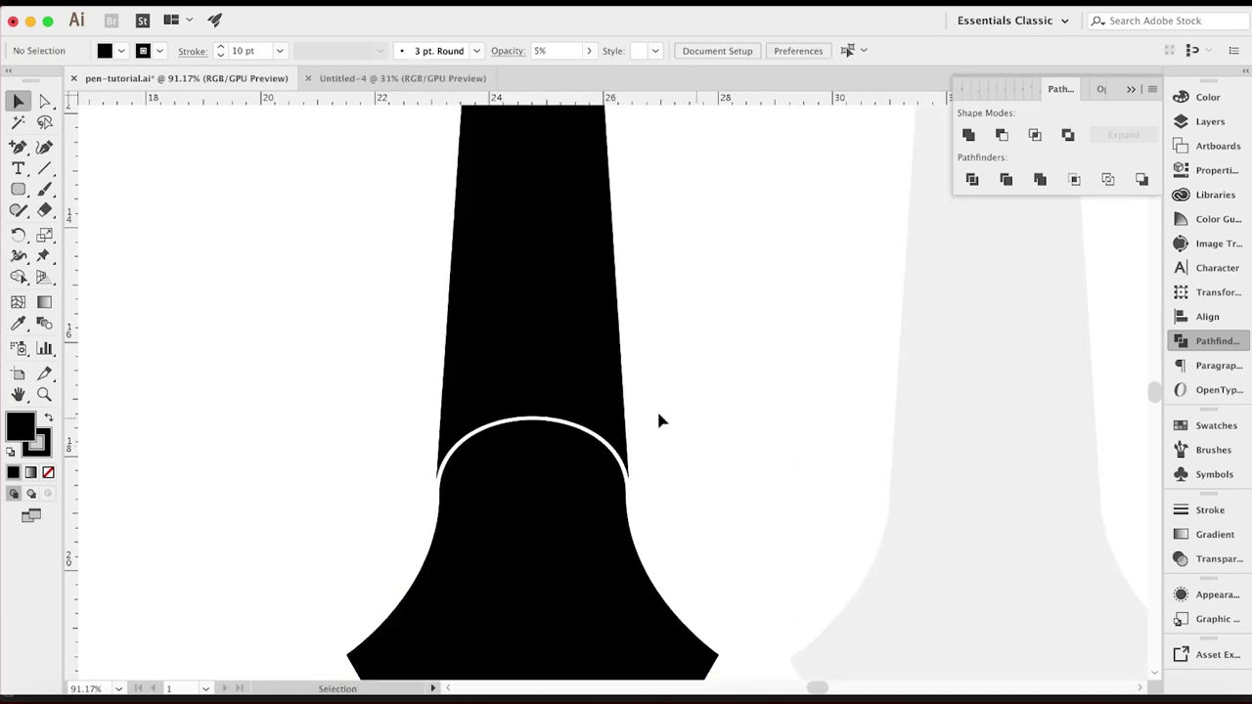
# - Duplicate the leftmost pen's tapered handle and place the copy directly to its right
pyautogui.click(486, 409)
pyautogui.press('super+minus')
pyautogui.press('super+minus')
pyautogui.press('super+minus')
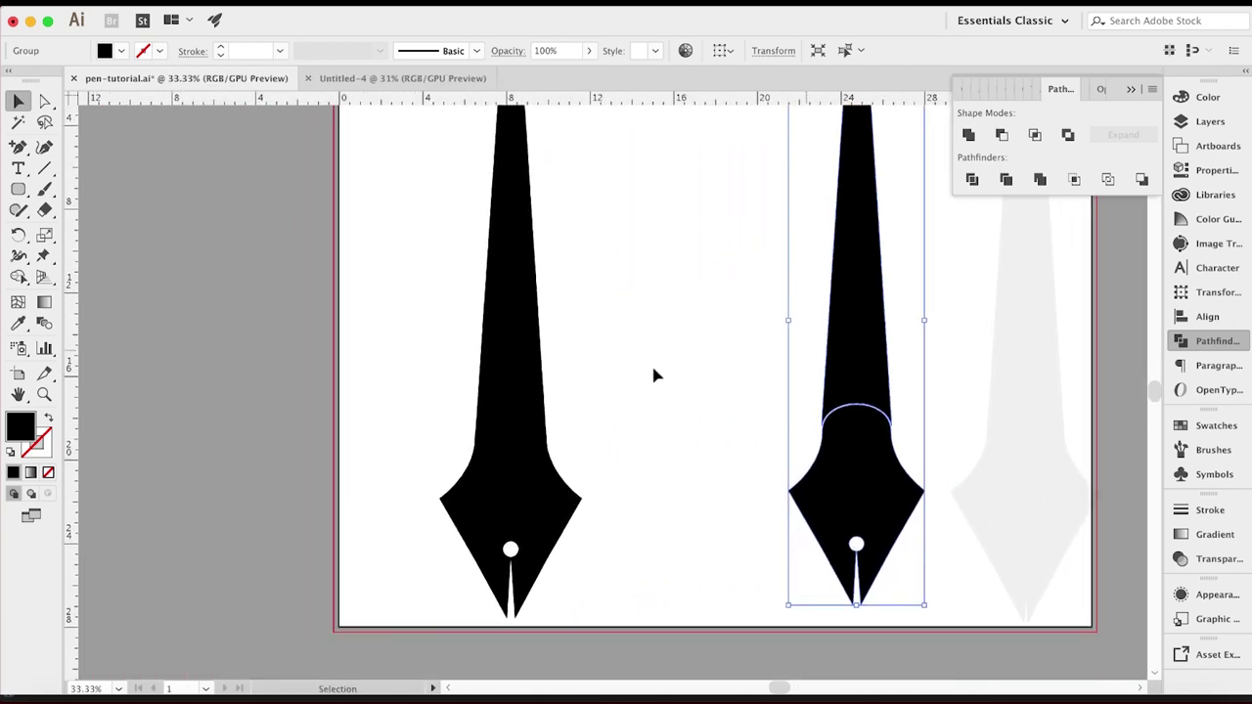
pyautogui.click(518, 419)
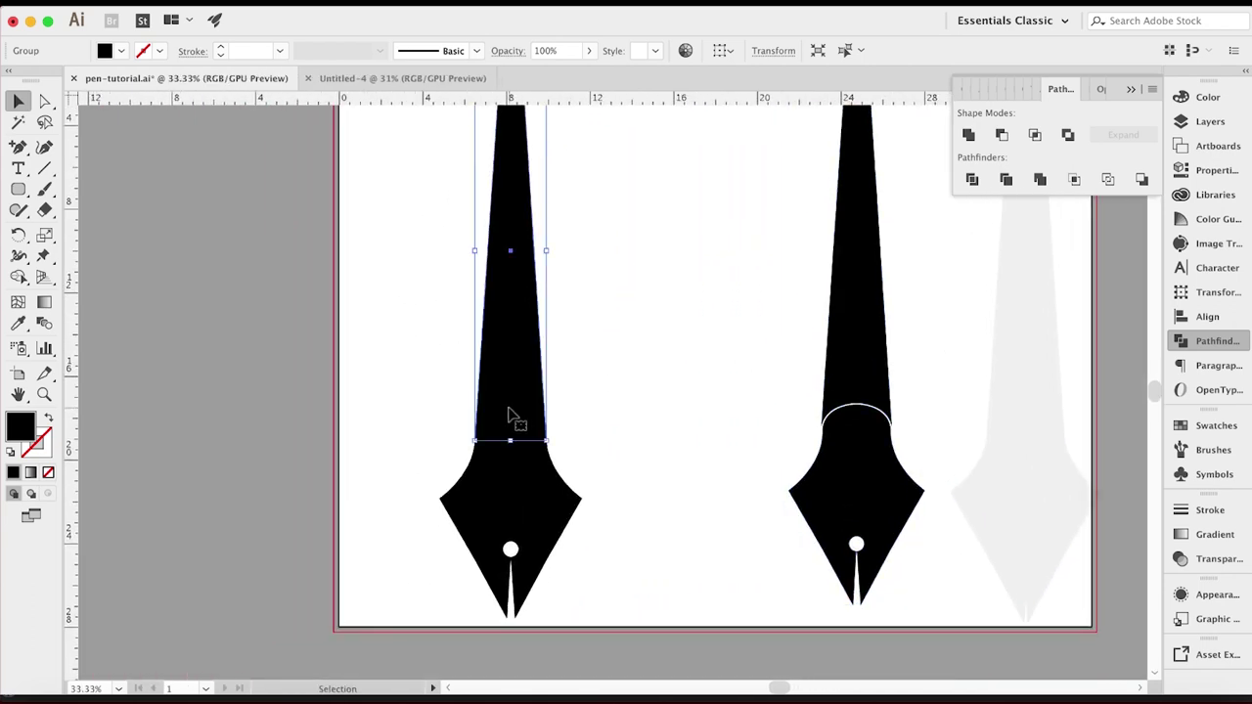
pyautogui.moveTo(517, 415); pyautogui.dragTo(581, 408)
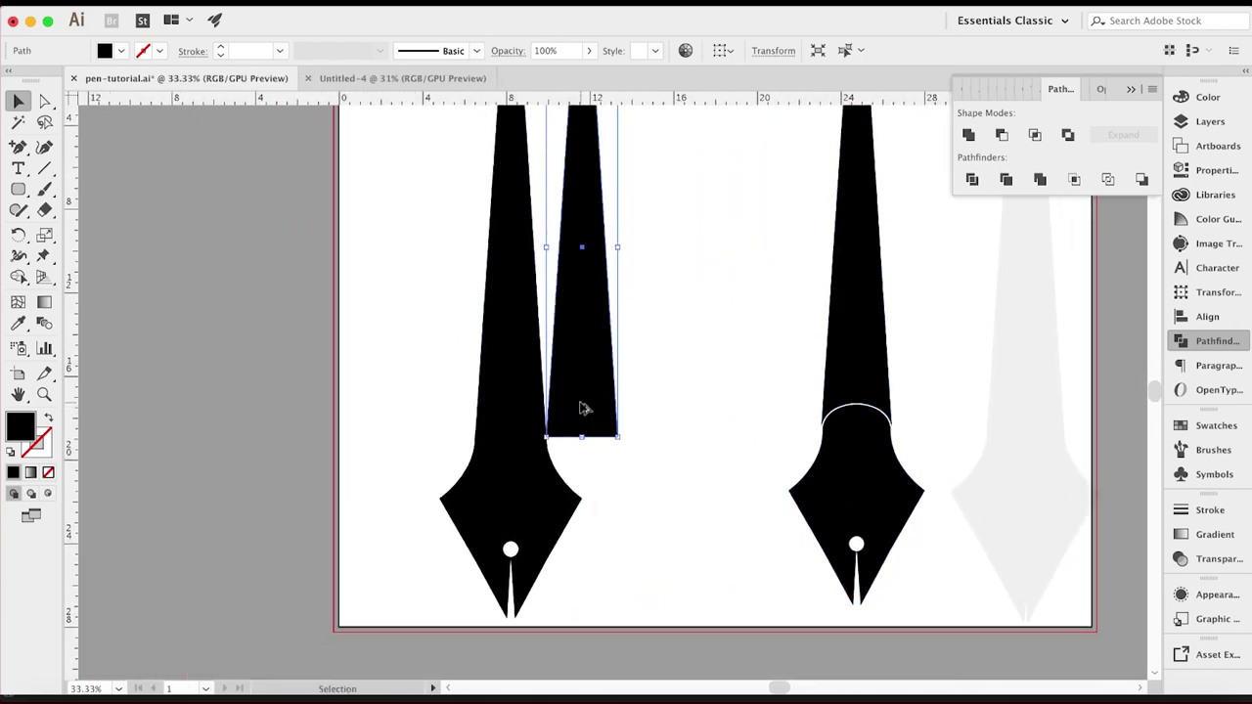
# - Cut the nib's rounded top out of the leftmost pen's handle with Pathfinder Minus Back
pyautogui.moveTo(478, 425); pyautogui.dragTo(411, 426)
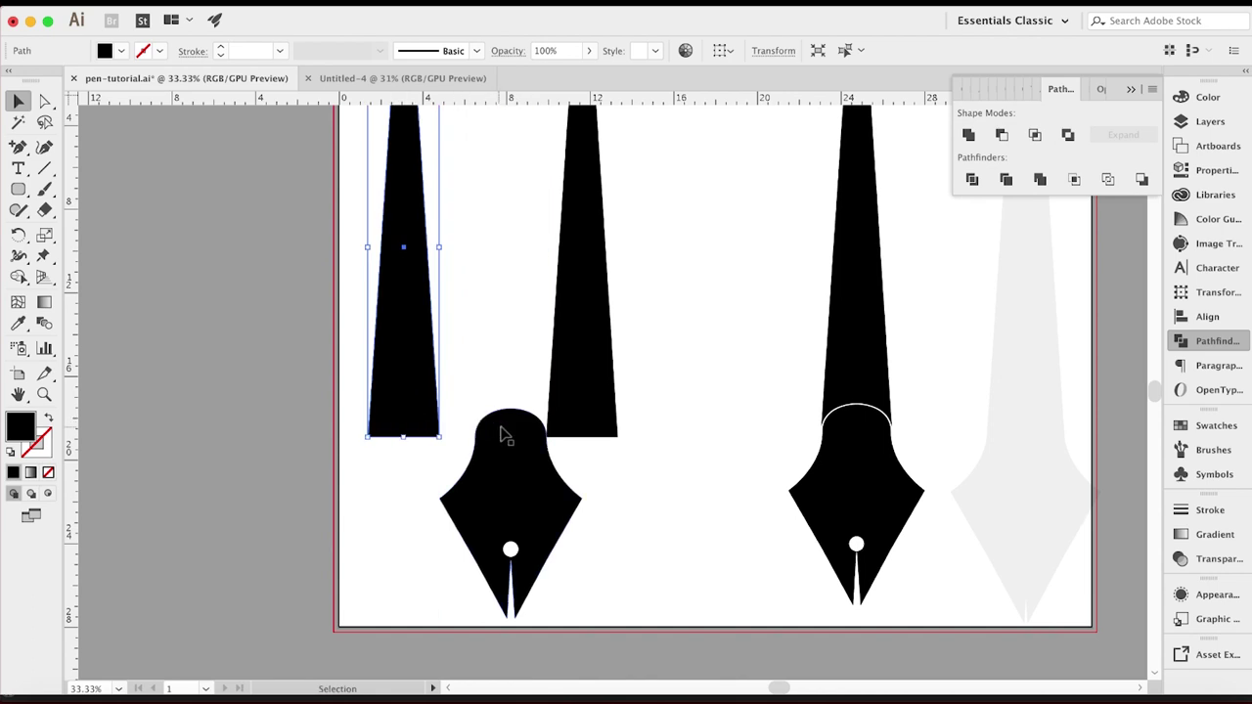
pyautogui.press('super+z')
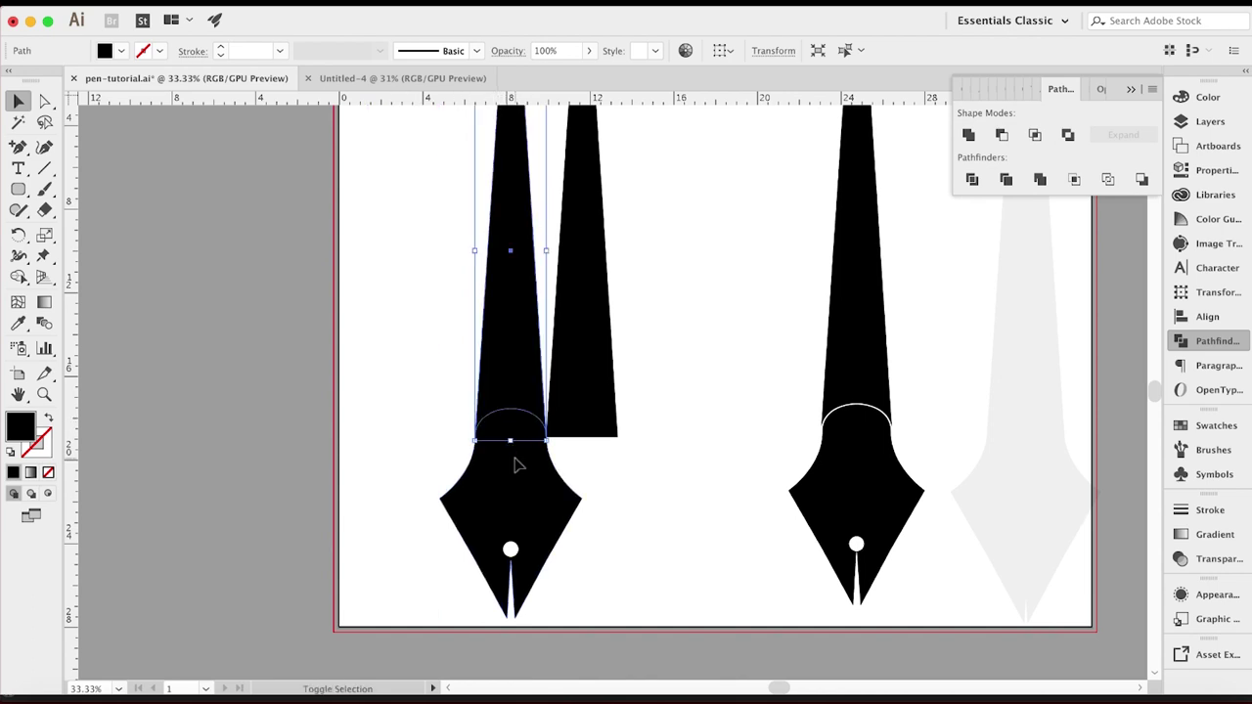
pyautogui.keyDown('shift'); pyautogui.click(513, 459); pyautogui.keyUp('shift')
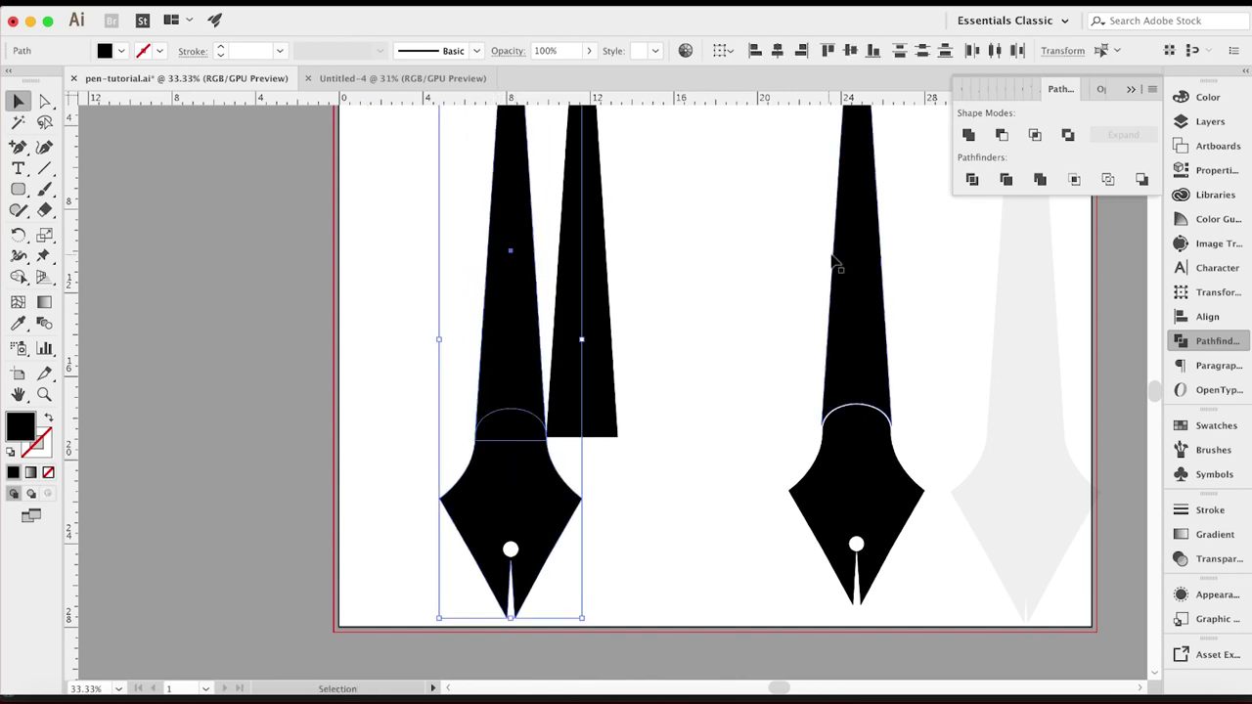
pyautogui.click(1002, 136)
pyautogui.press('super+z')
pyautogui.click(1141, 180)
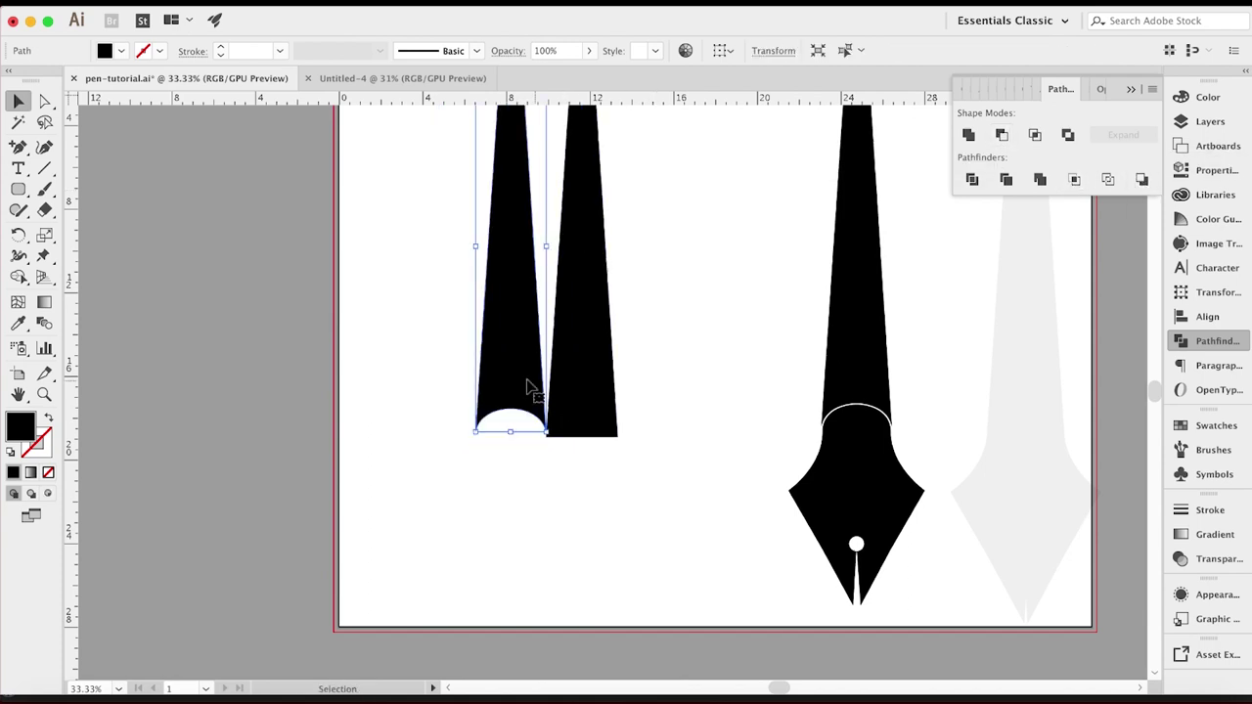
# - Duplicate the trimmed handle slightly upward and set the copy's width to 3.5606 in with proportions unlinked
pyautogui.moveTo(517, 380); pyautogui.dragTo(517, 365)
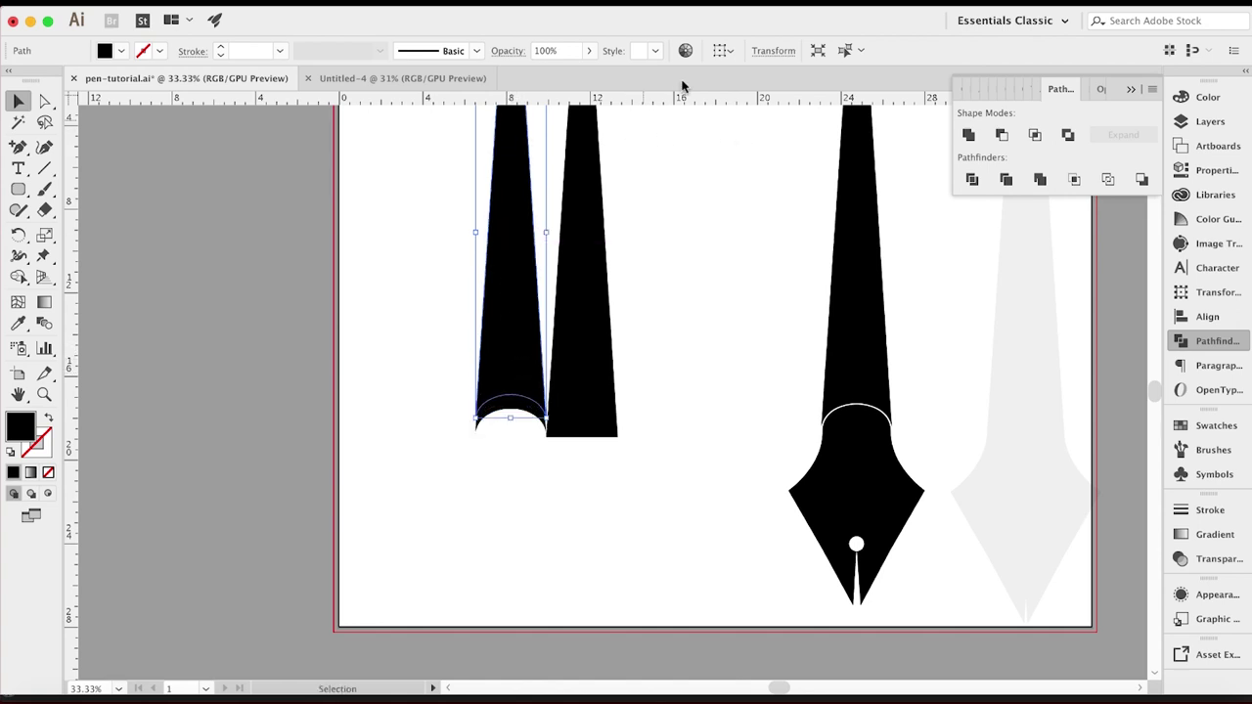
pyautogui.click(756, 50)
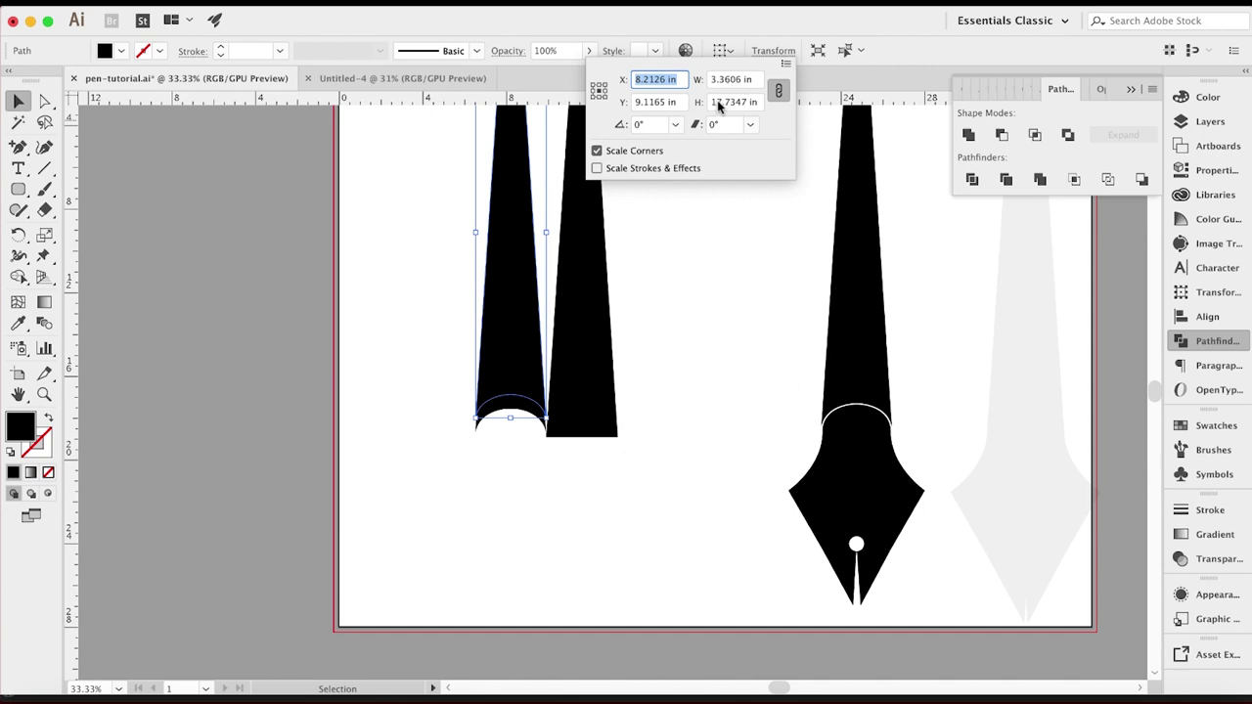
pyautogui.click(731, 80)
pyautogui.click(733, 101)
pyautogui.click(779, 90)
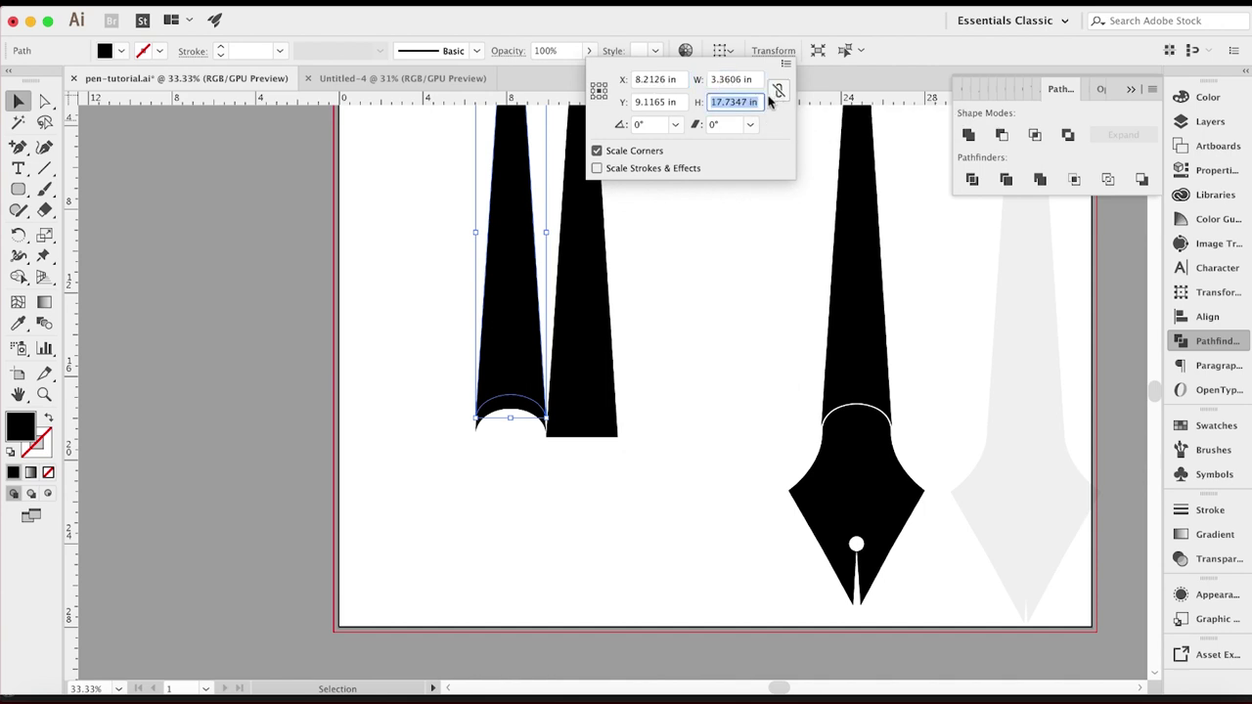
pyautogui.click(725, 82)
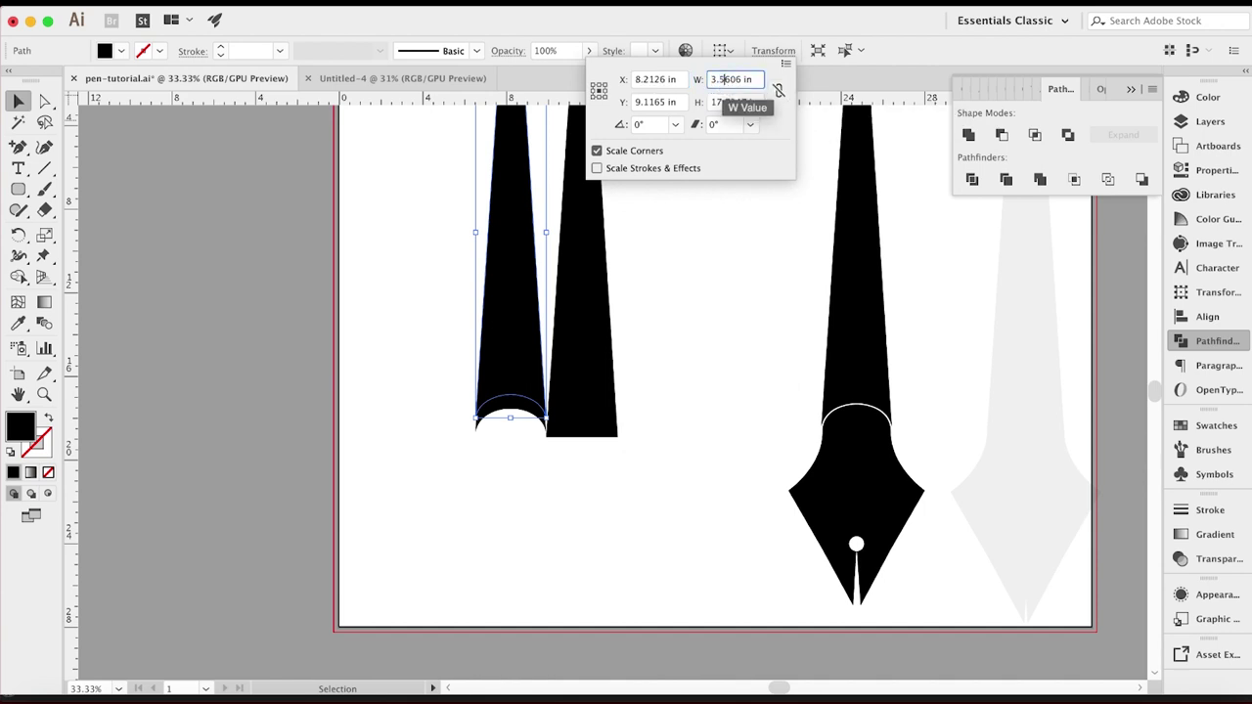
pyautogui.press('Return')
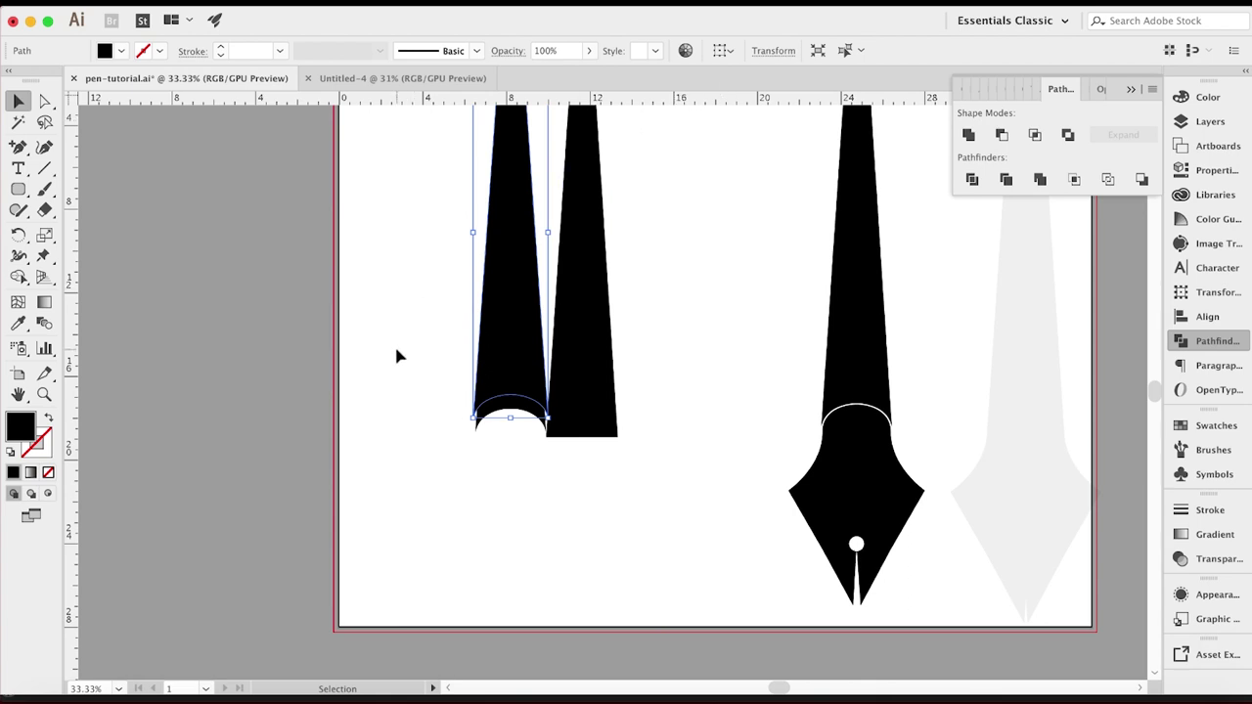
# - Subtract the widened copy from the trimmed handle with Minus Front and place the remaining arched band just above the finished pen's nib gap
pyautogui.keyDown('shift'); pyautogui.click(505, 411); pyautogui.keyUp('shift')
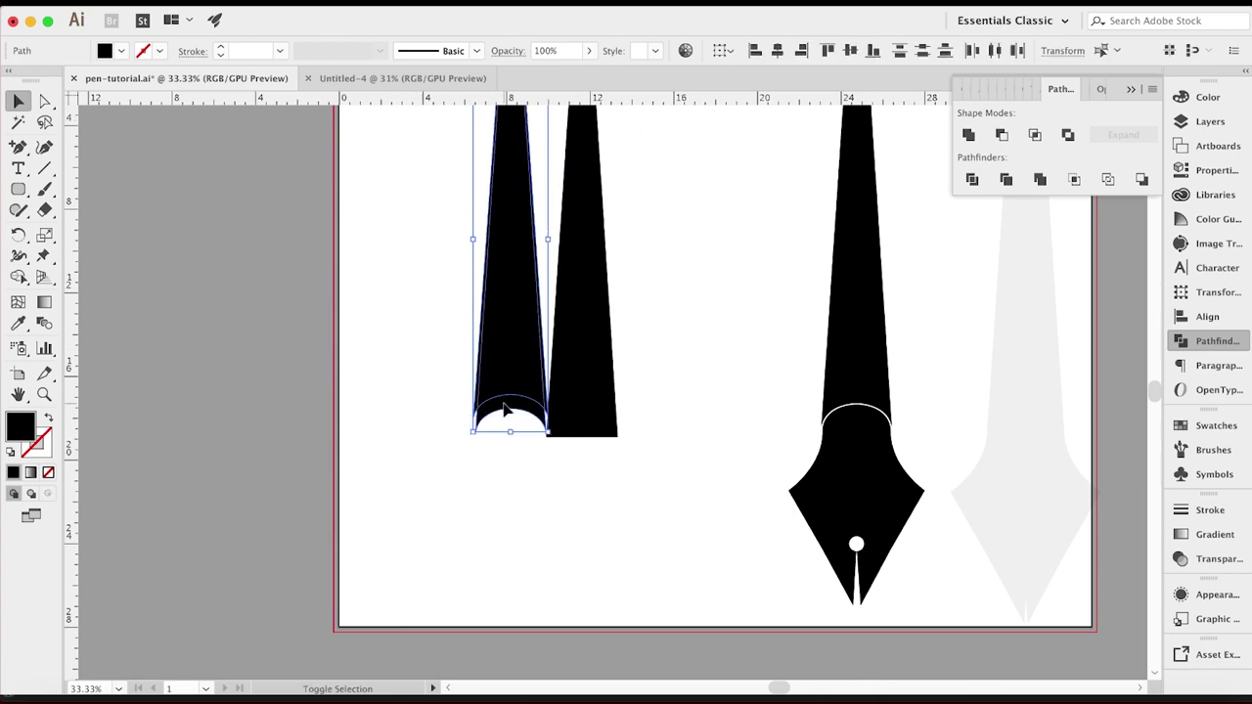
pyautogui.click(1000, 136)
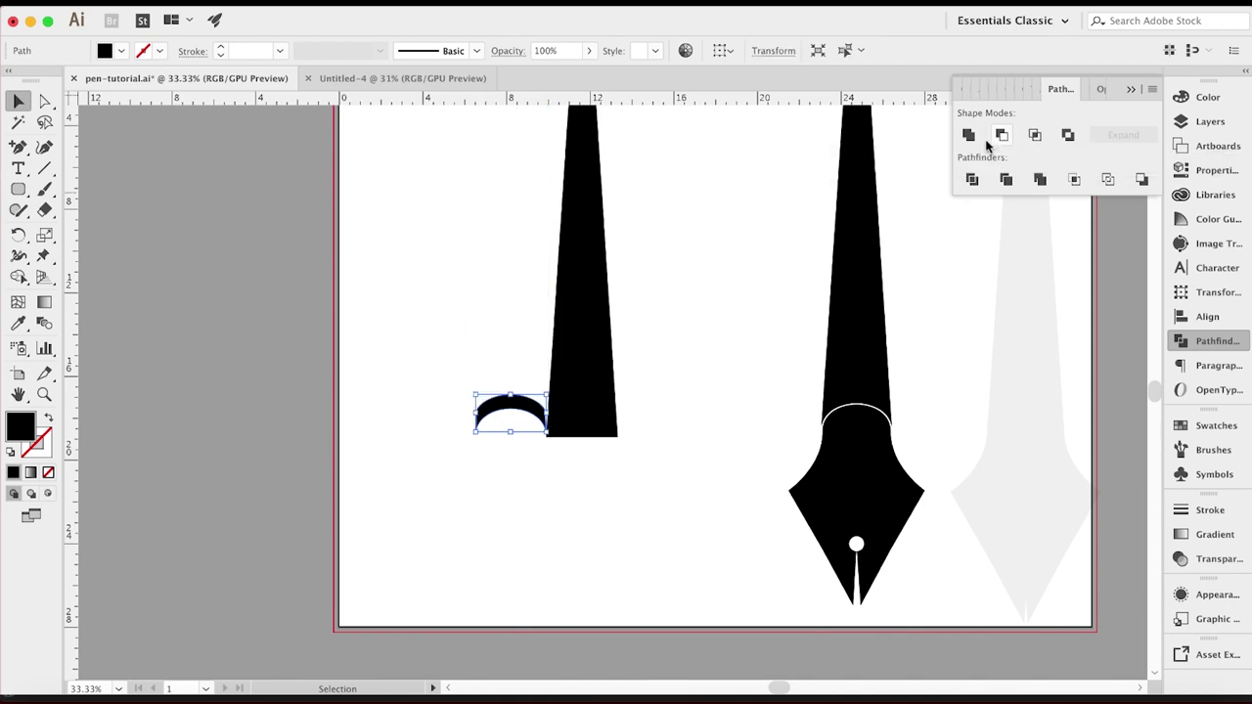
pyautogui.moveTo(504, 416); pyautogui.dragTo(846, 409)
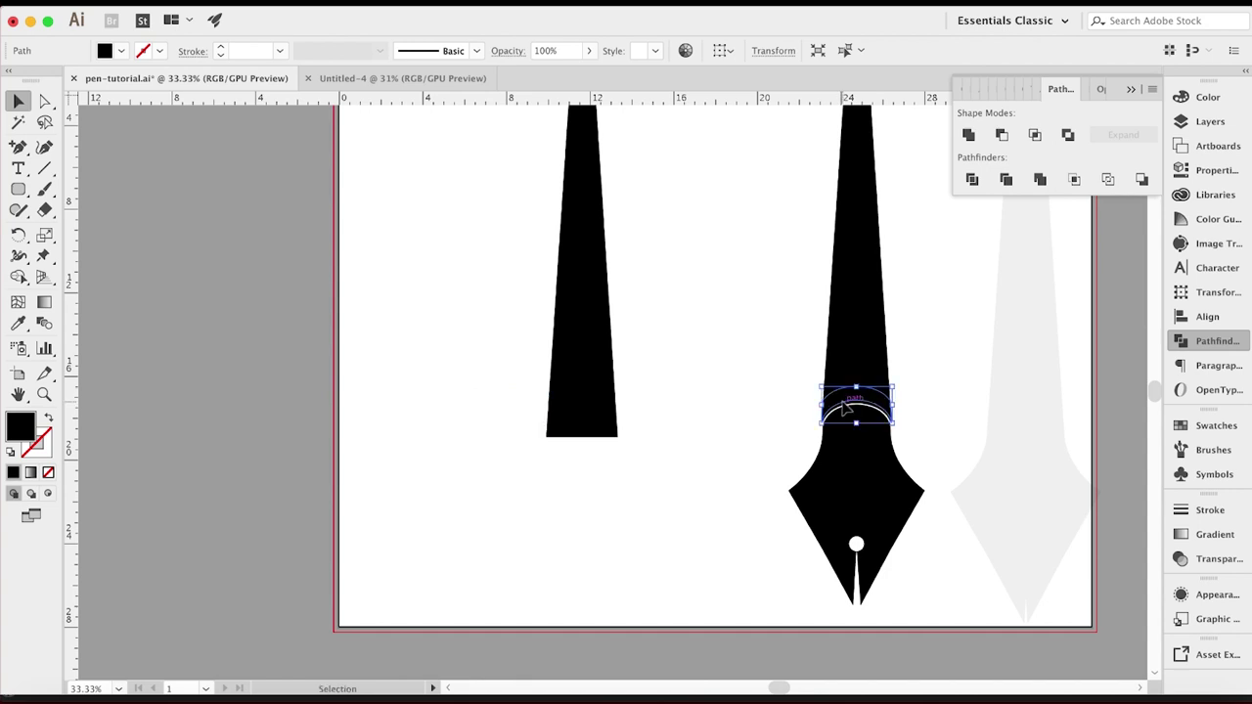
pyautogui.press('Down')
pyautogui.press('Down')
pyautogui.press('Down')
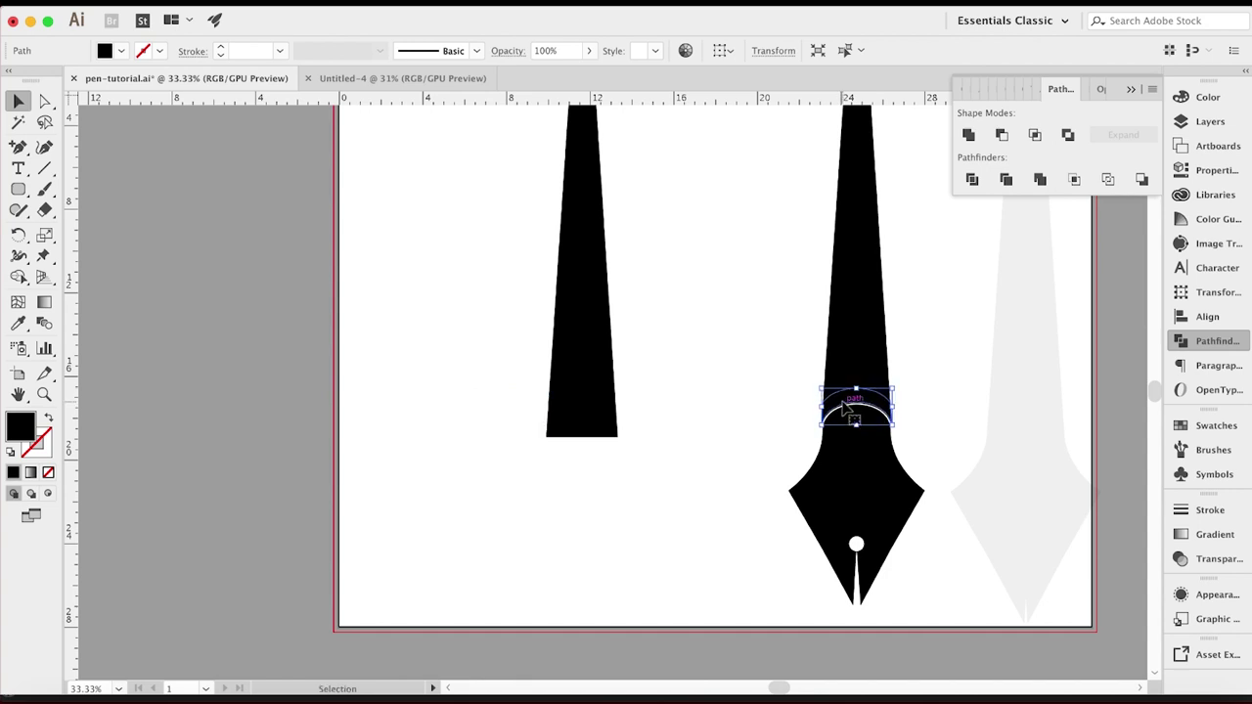
# - Fill the arched band with a mid grey from the Color Guide and deselect it
pyautogui.click(1203, 221)
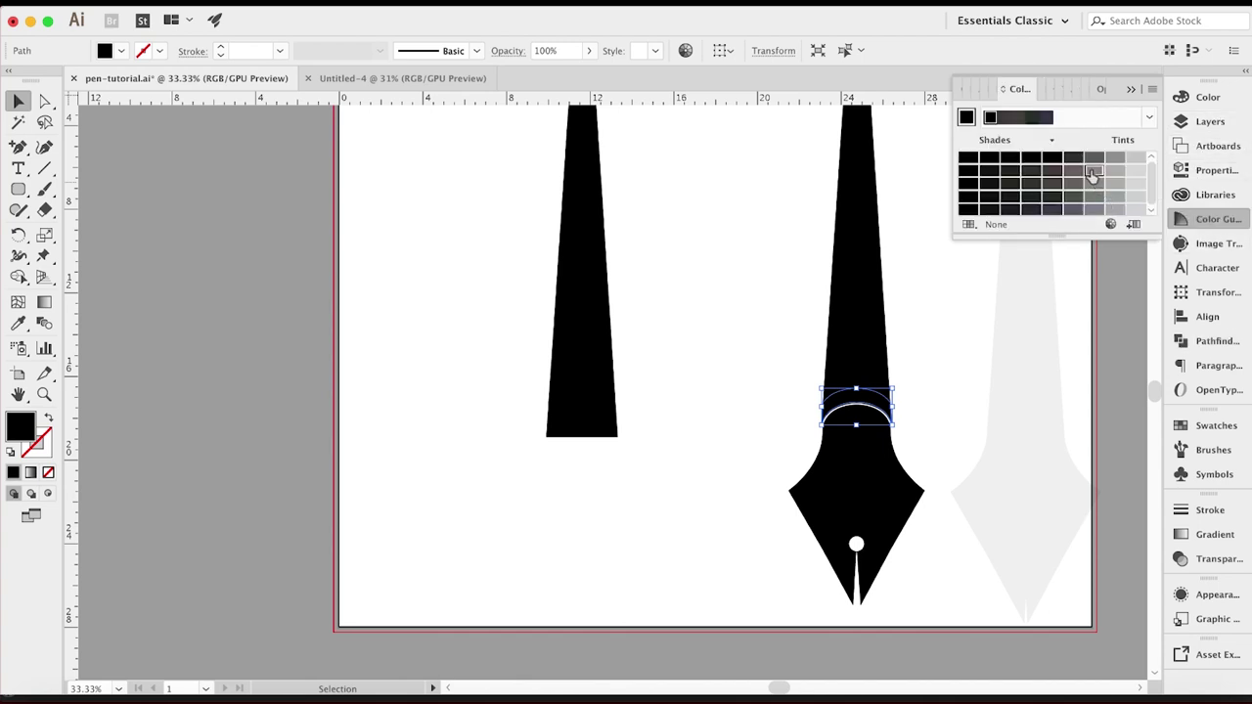
pyautogui.click(1092, 171)
pyautogui.press('super')
pyautogui.click(743, 376)
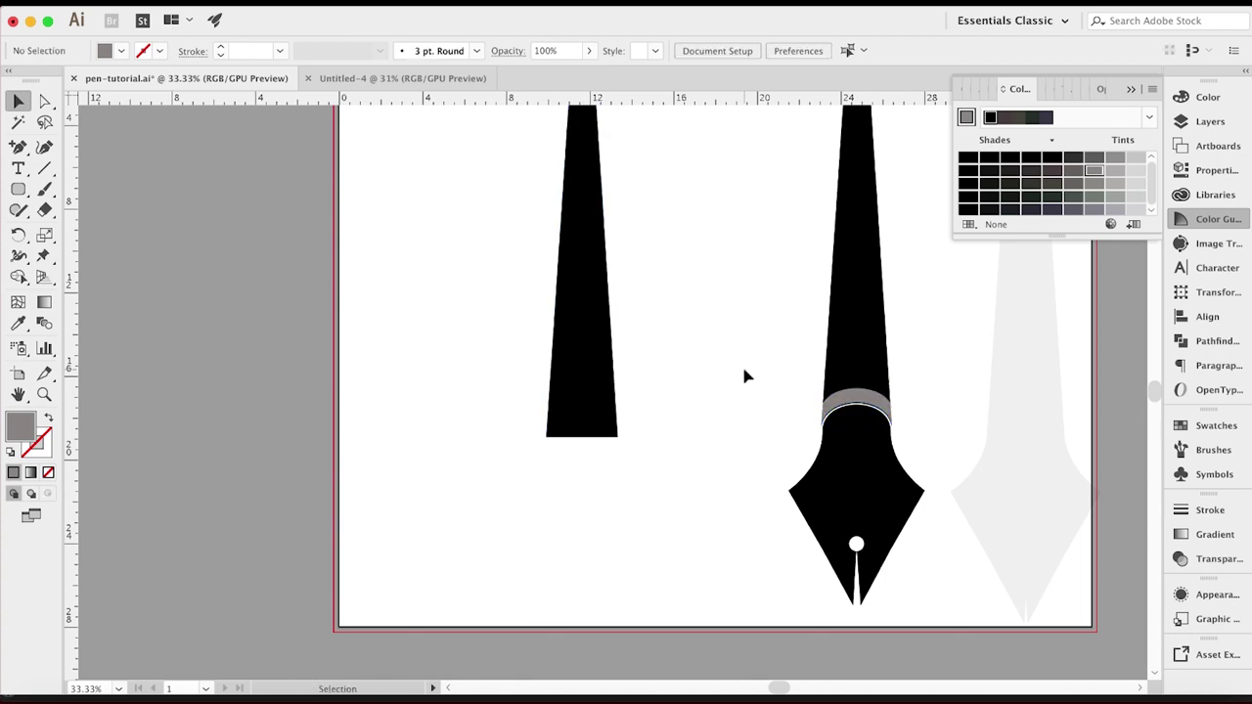
# - Examine how the grey band sits on the finished pen's handle above the nib
pyautogui.press('super+minus')
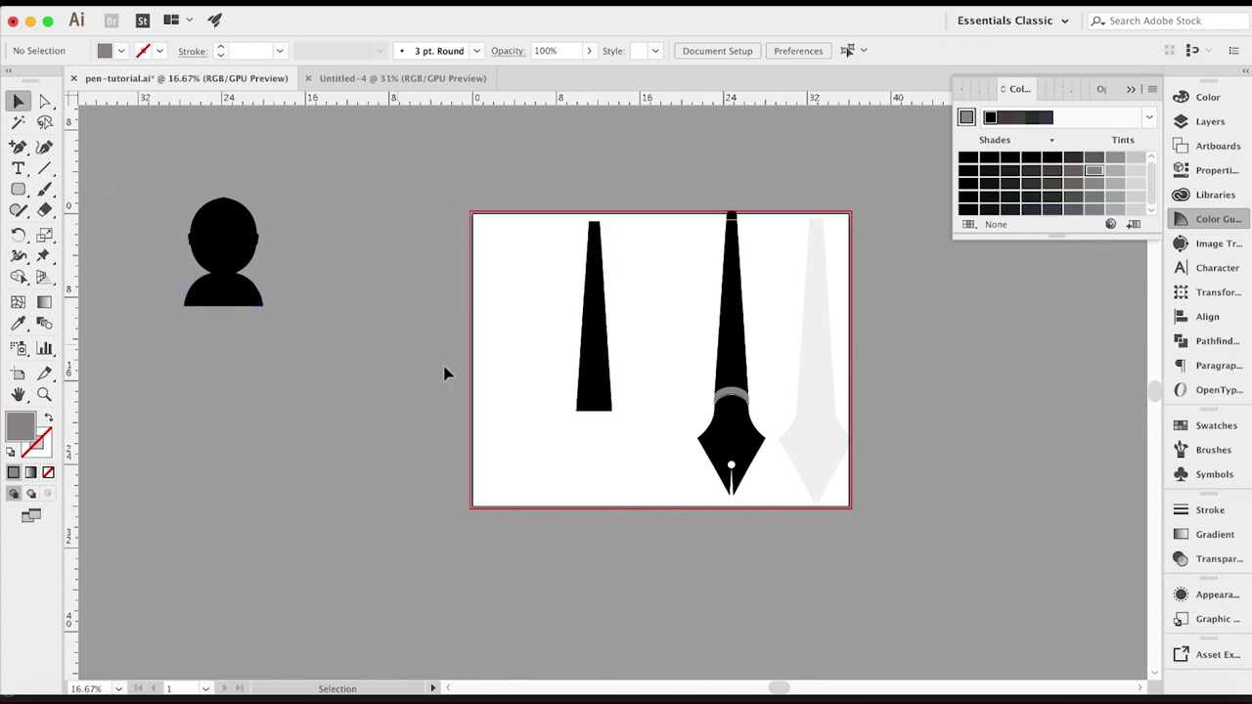
pyautogui.press('super+plus')
pyautogui.press('super+plus')
pyautogui.press('super+plus')
pyautogui.hscroll(5, 442, 372)
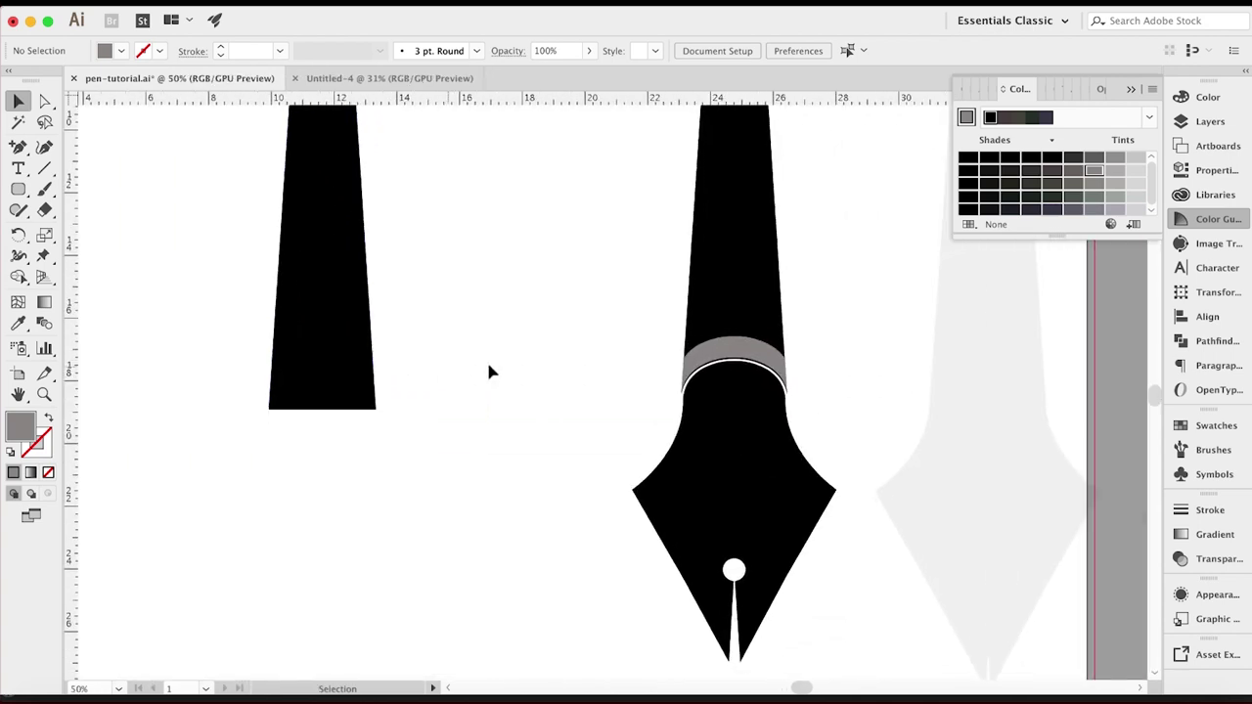
pyautogui.click(749, 363)
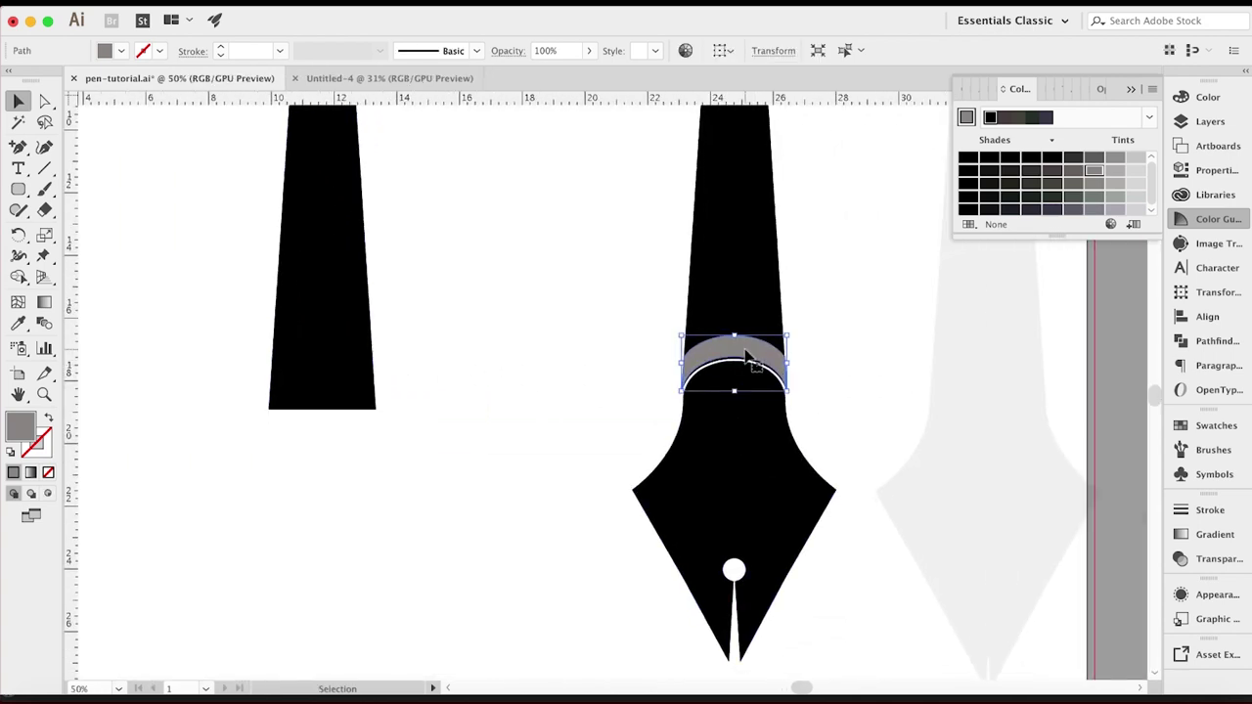
pyautogui.click(692, 306)
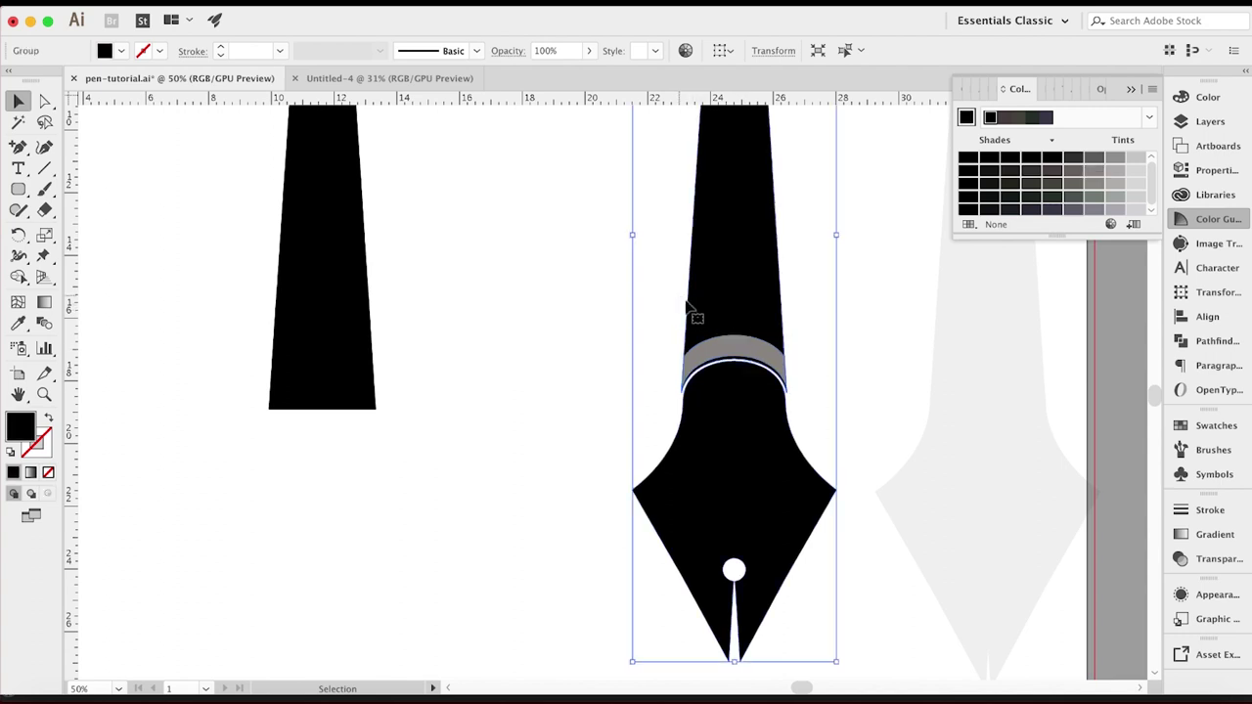
pyautogui.click(609, 337)
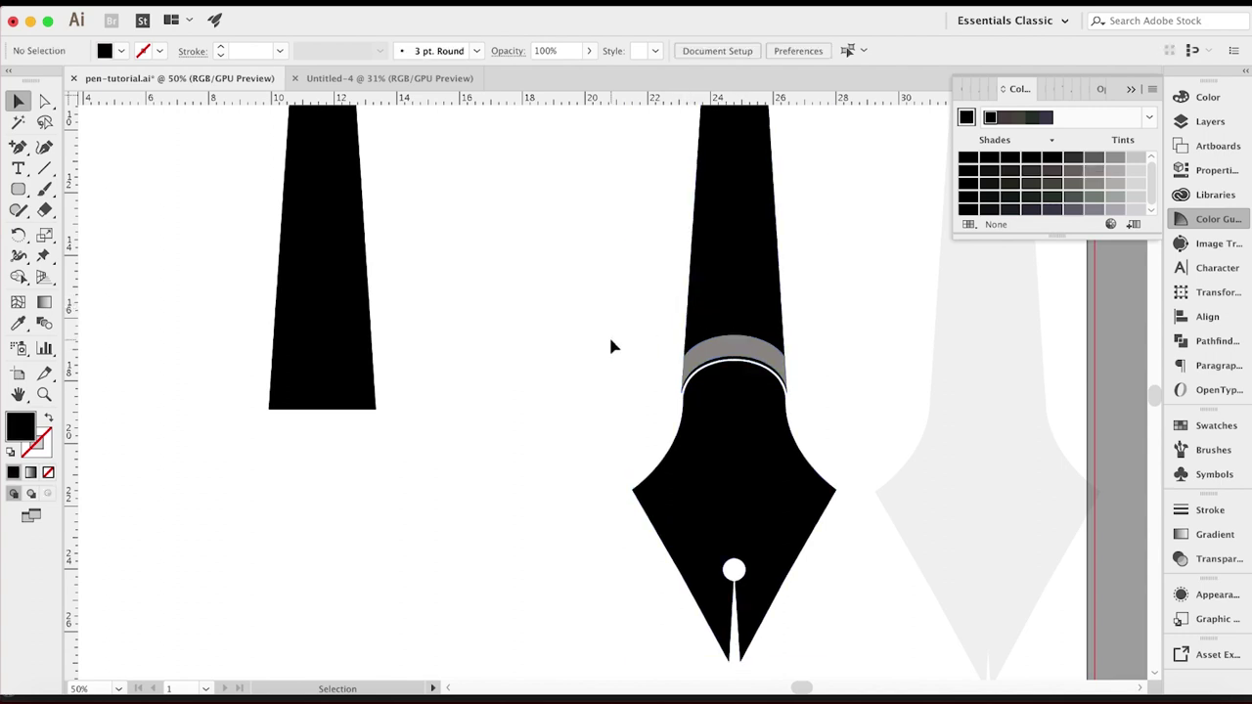
# - Draw a closed highlight shape inside the right half of the nib with the Pen tool, curving around the breather hole and following the nib's outline
pyautogui.moveTo(18, 146); pyautogui.dragTo(56, 149)
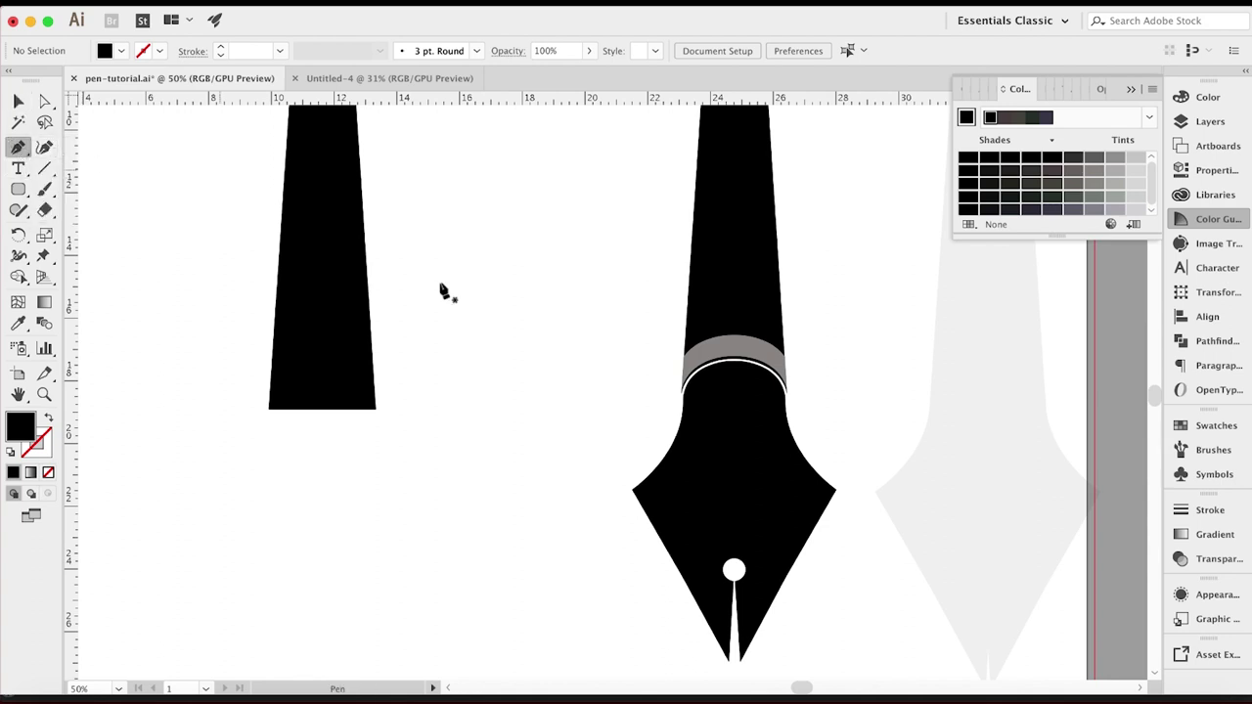
pyautogui.click(734, 391)
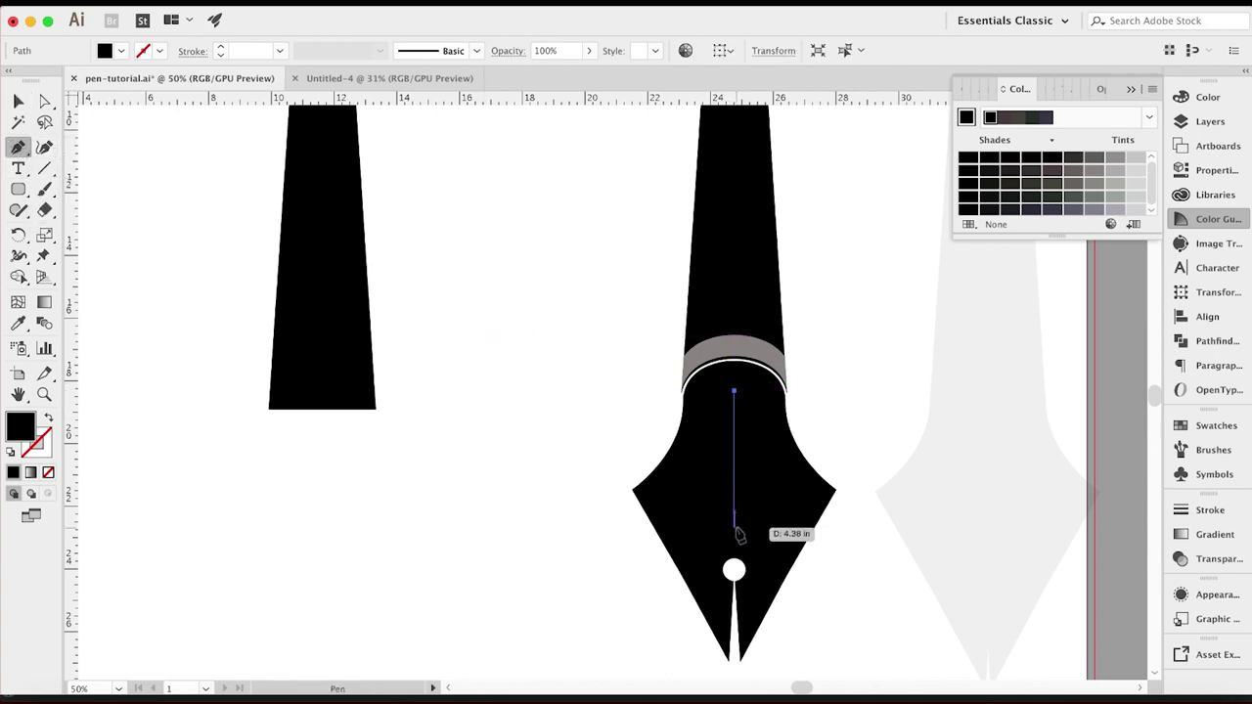
pyautogui.click(735, 548)
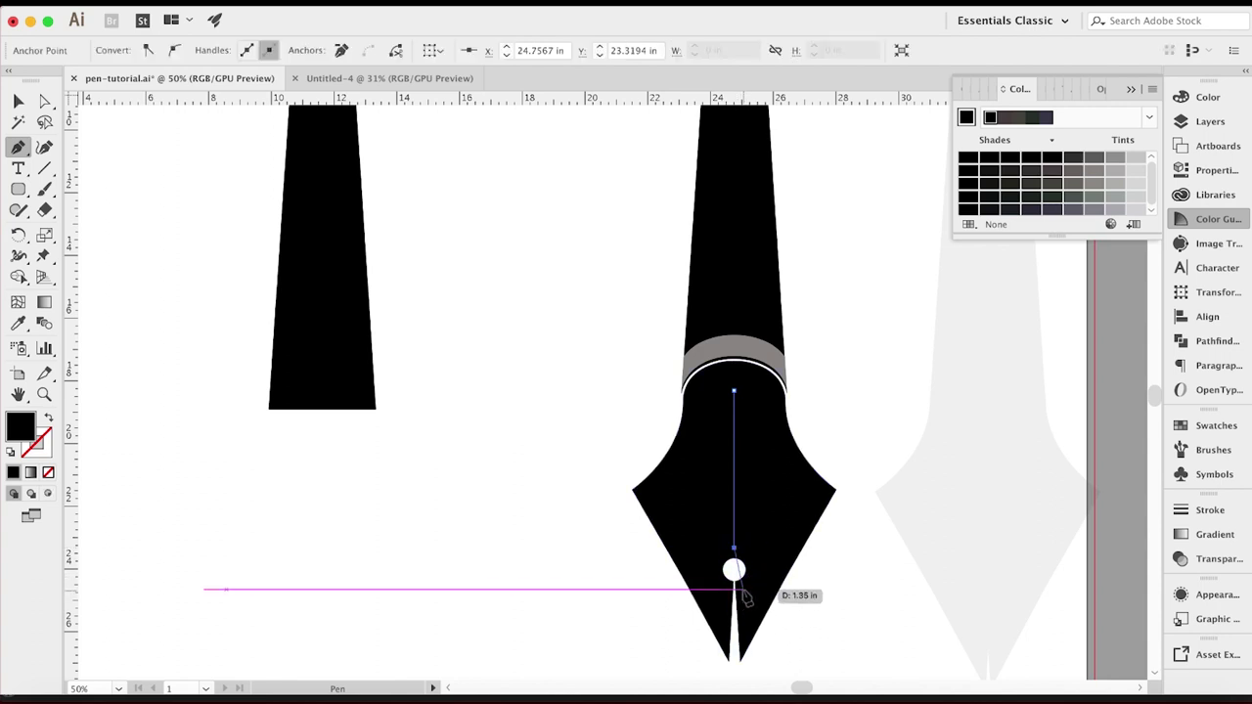
pyautogui.moveTo(742, 593); pyautogui.dragTo(709, 615)
pyautogui.press('super')
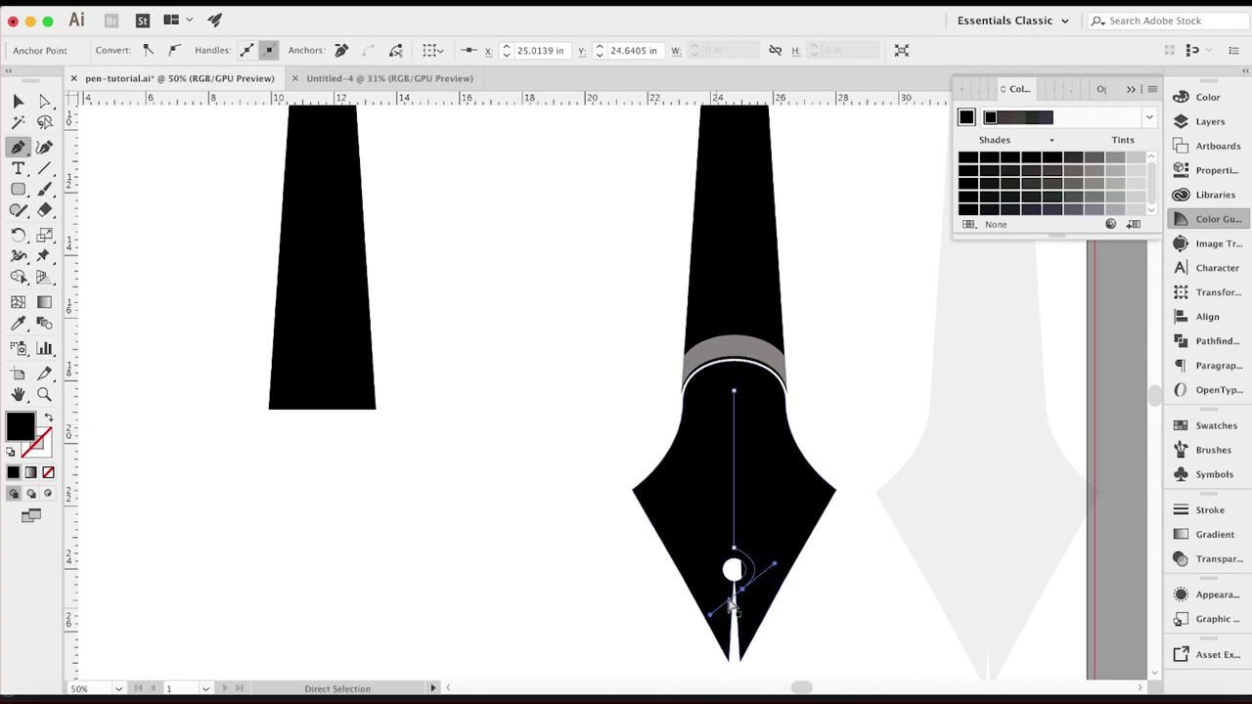
pyautogui.moveTo(755, 571); pyautogui.dragTo(758, 588)
pyautogui.moveTo(755, 581); pyautogui.dragTo(750, 630)
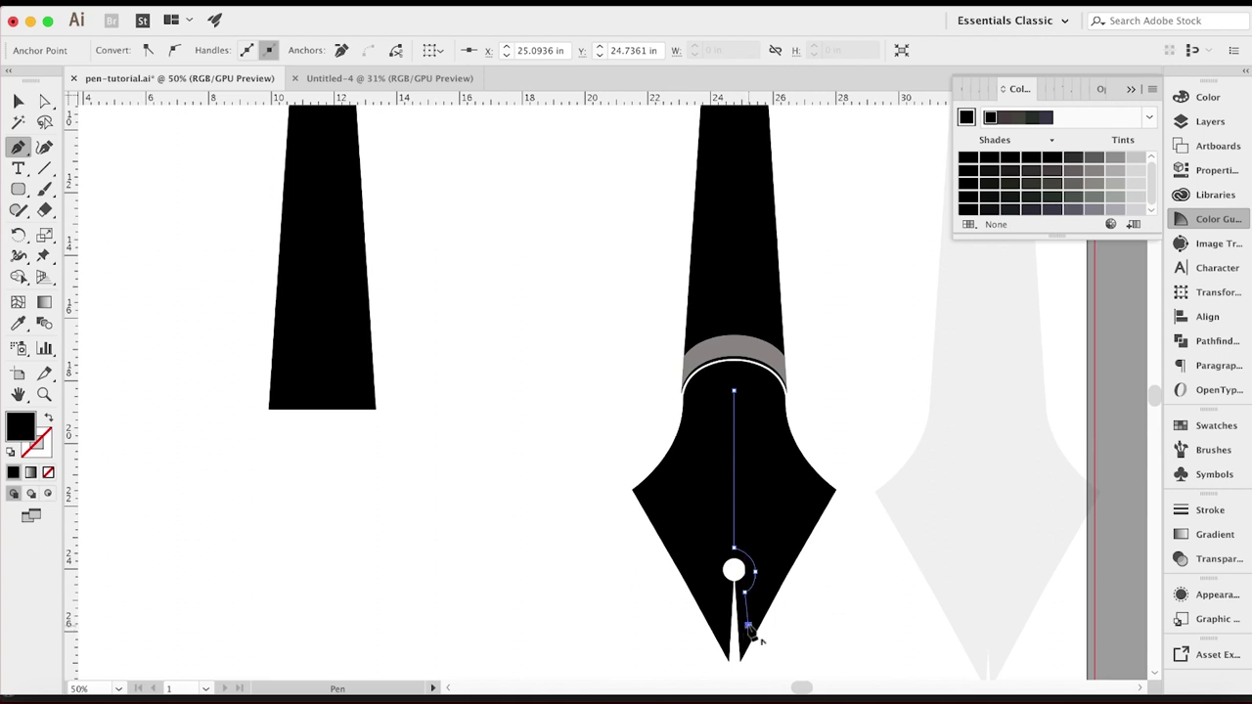
pyautogui.click(821, 496)
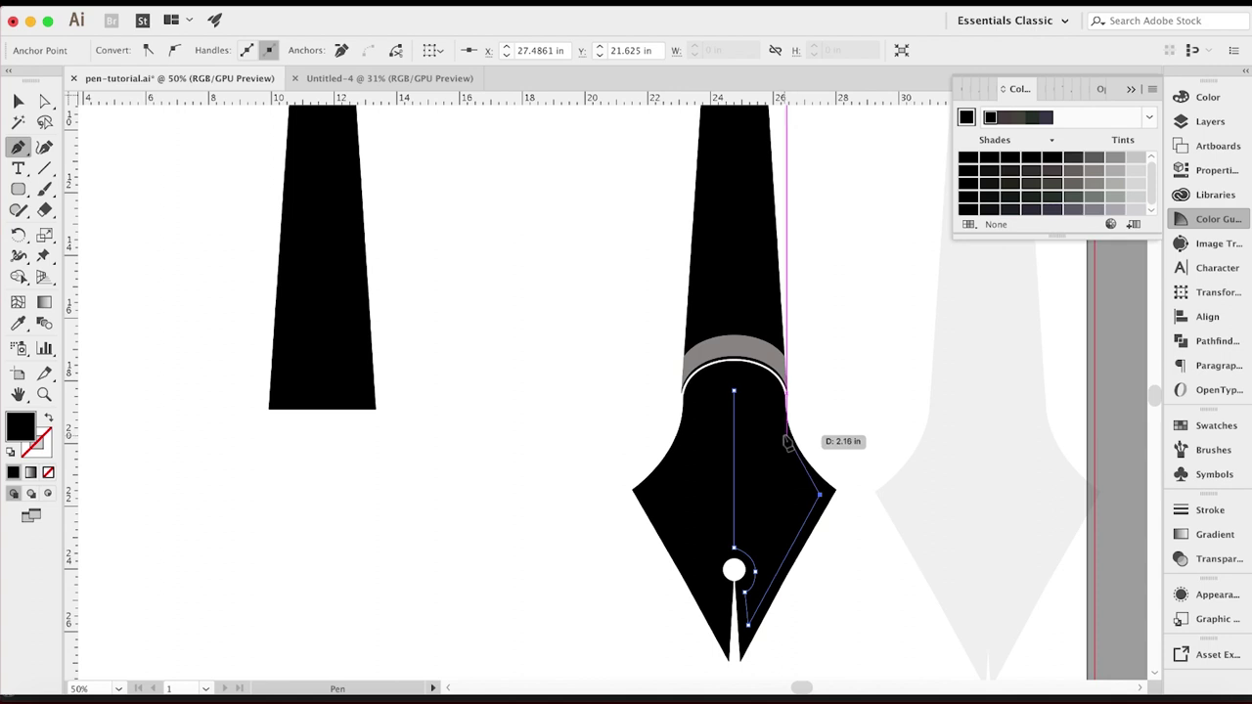
pyautogui.moveTo(779, 436); pyautogui.dragTo(772, 411)
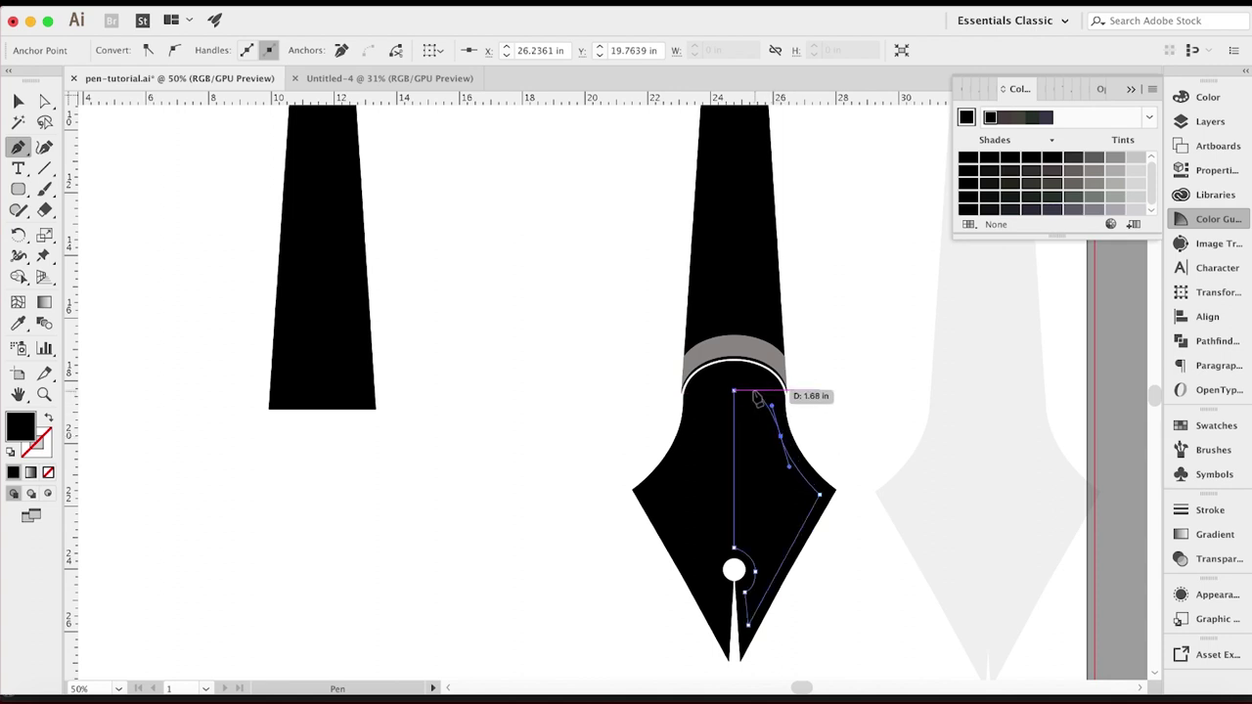
pyautogui.moveTo(735, 392); pyautogui.dragTo(717, 393)
# - Fill the nib's highlight shape with a linear white-to-black gradient at 0°
pyautogui.press('v')
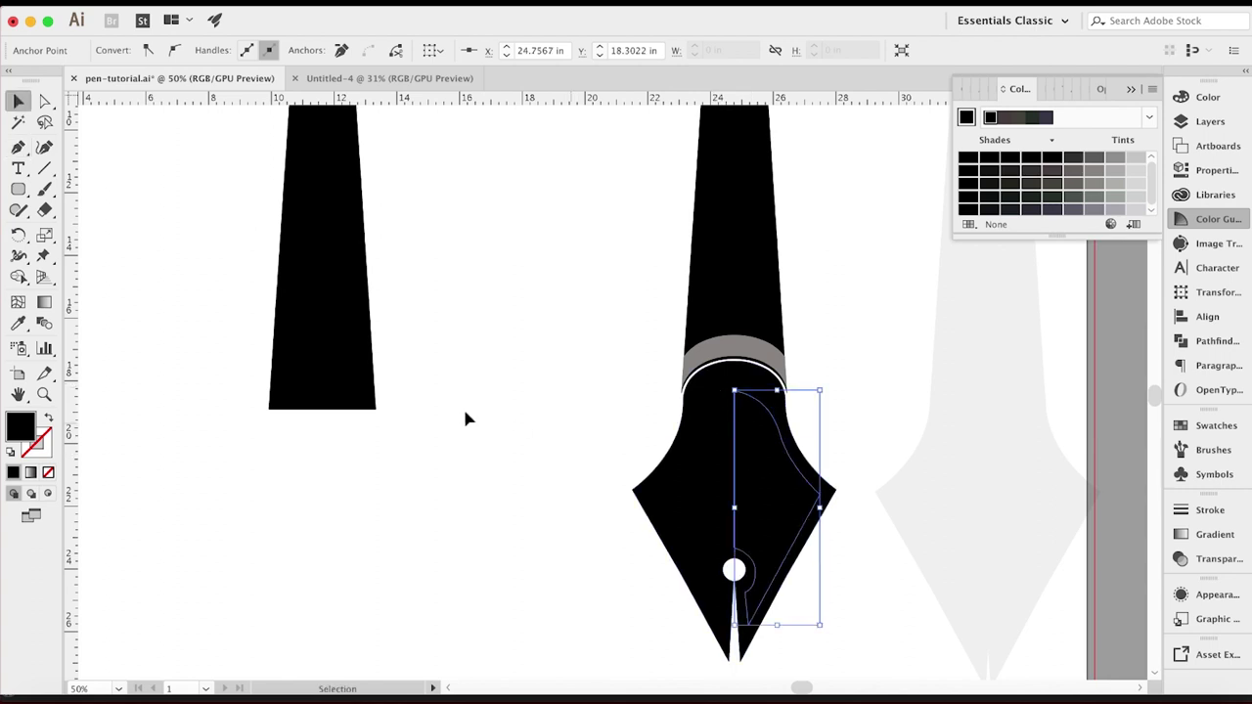
pyautogui.click(33, 476)
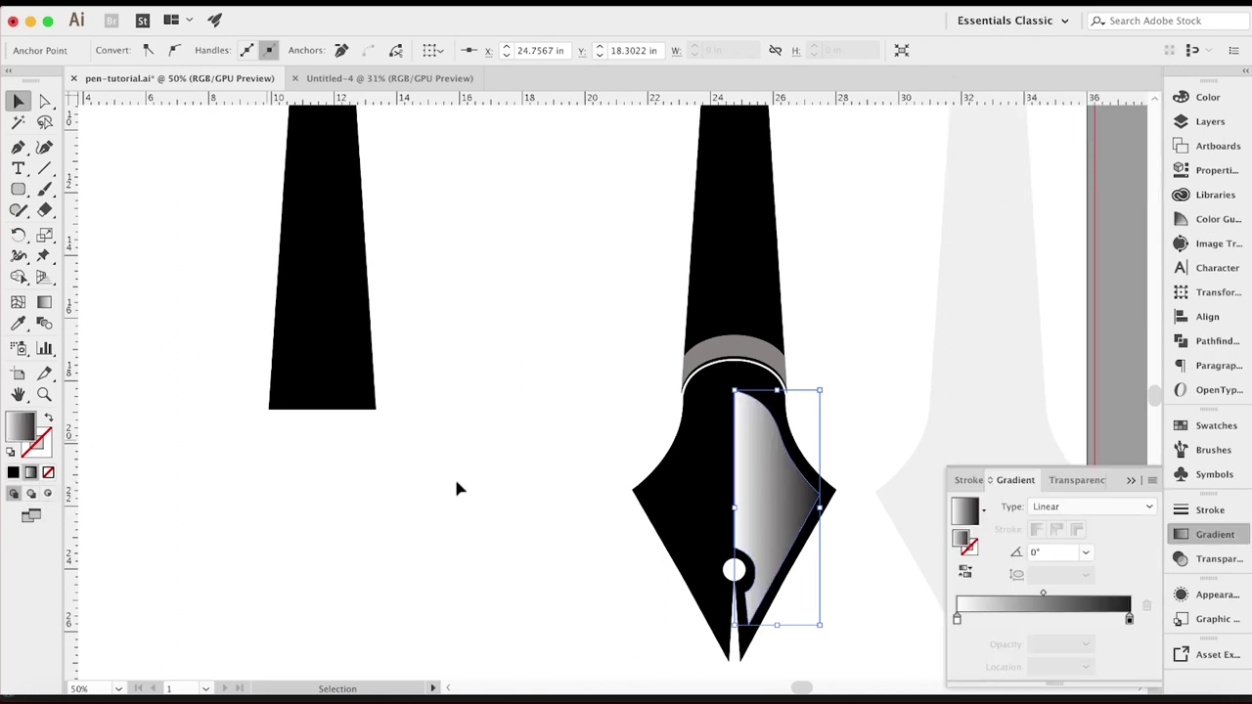
# - Change the white stop of the nib highlight's gradient to a very dark grey swatch and deselect the shape
pyautogui.doubleClick(957, 618)
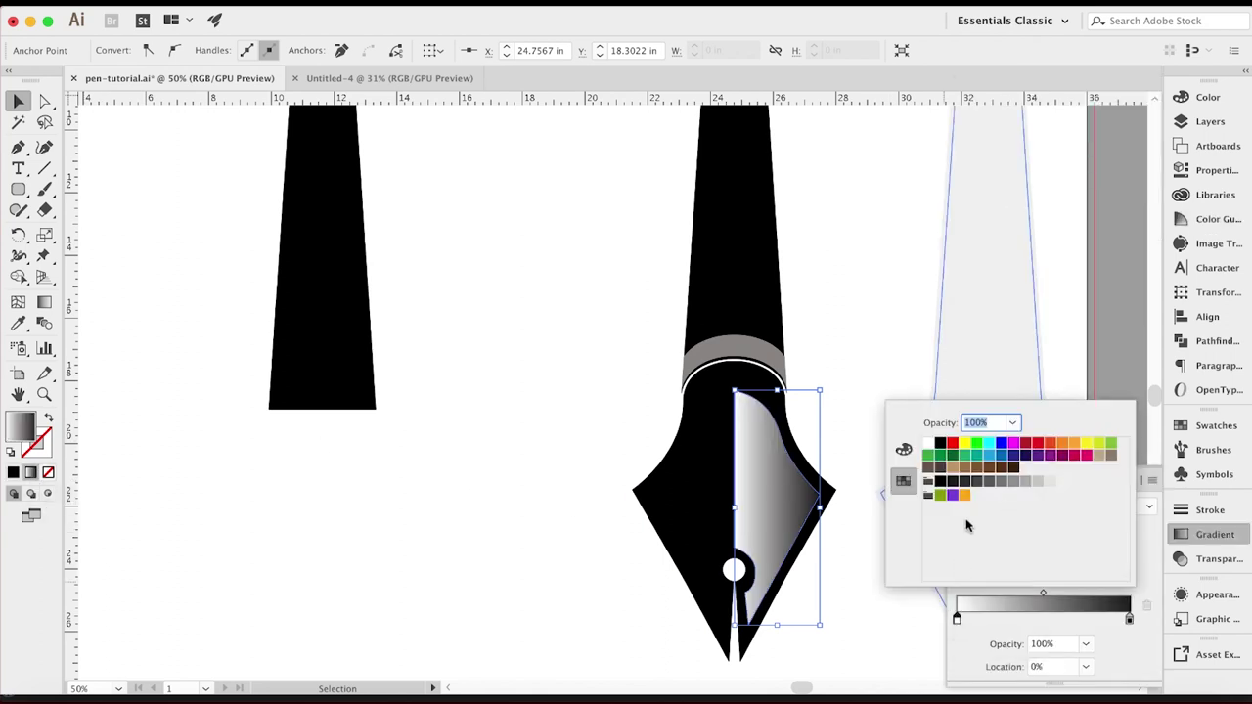
pyautogui.click(962, 483)
pyautogui.click(843, 391)
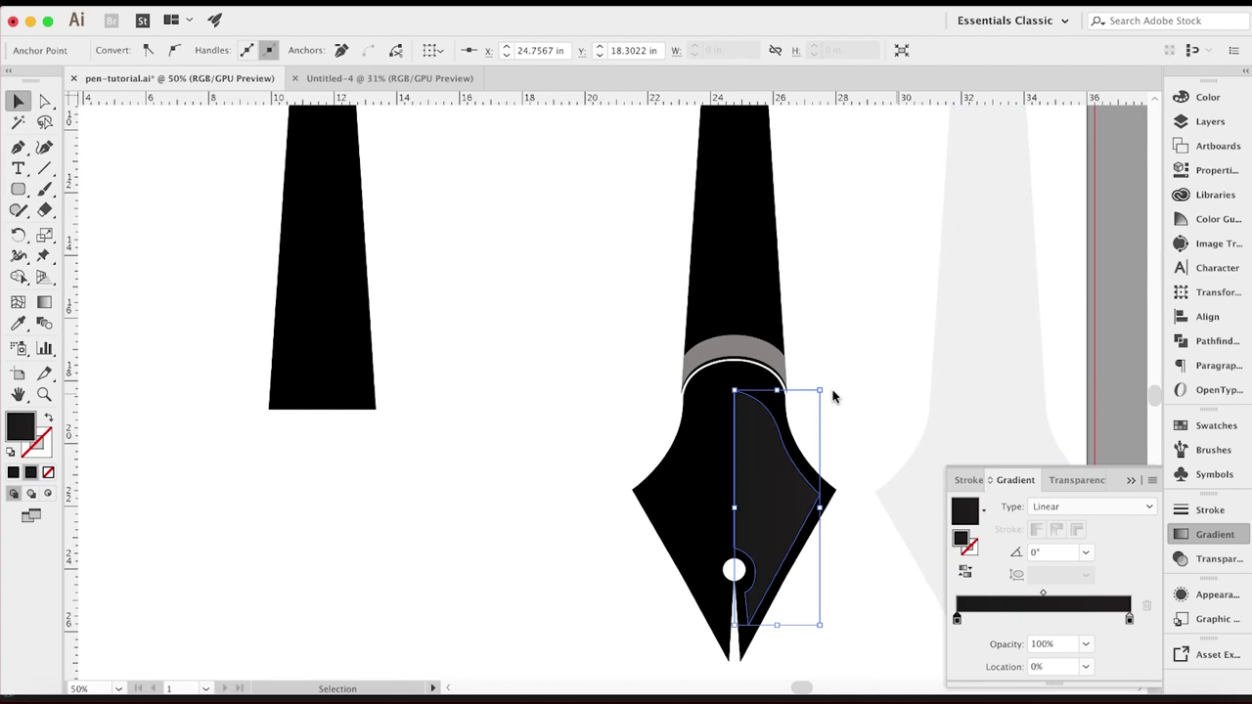
pyautogui.press('super+minus')
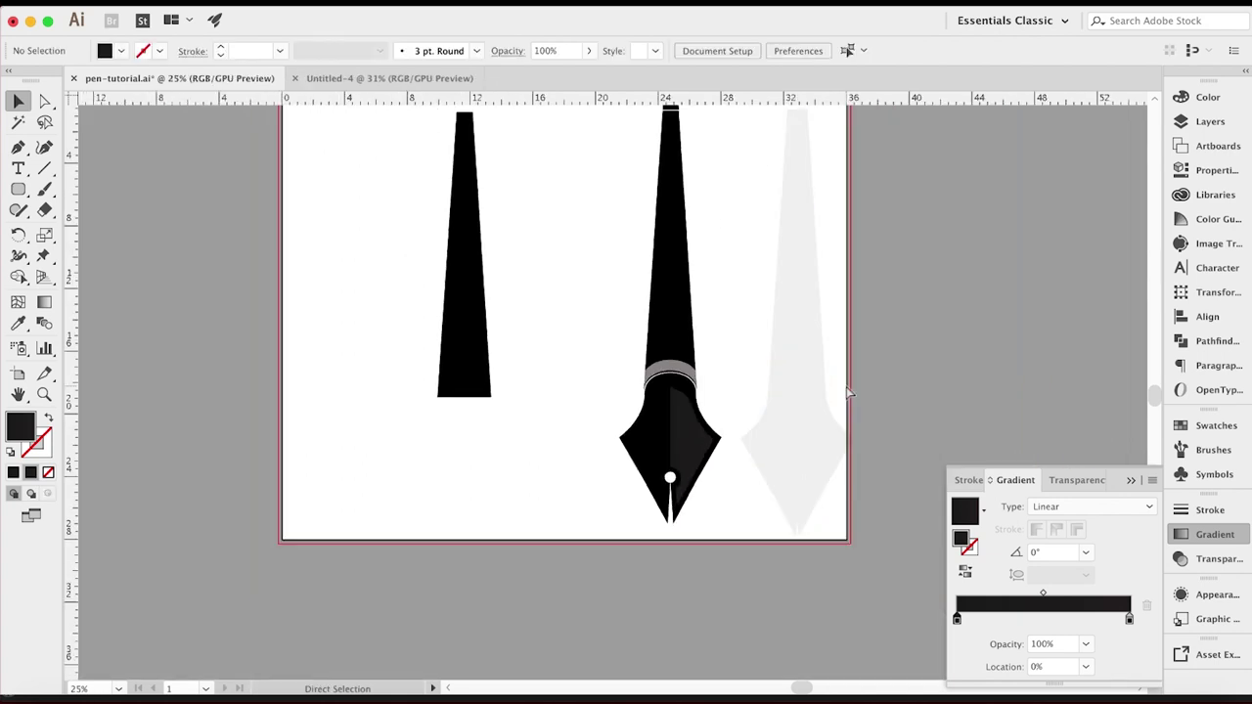
pyautogui.click(681, 445)
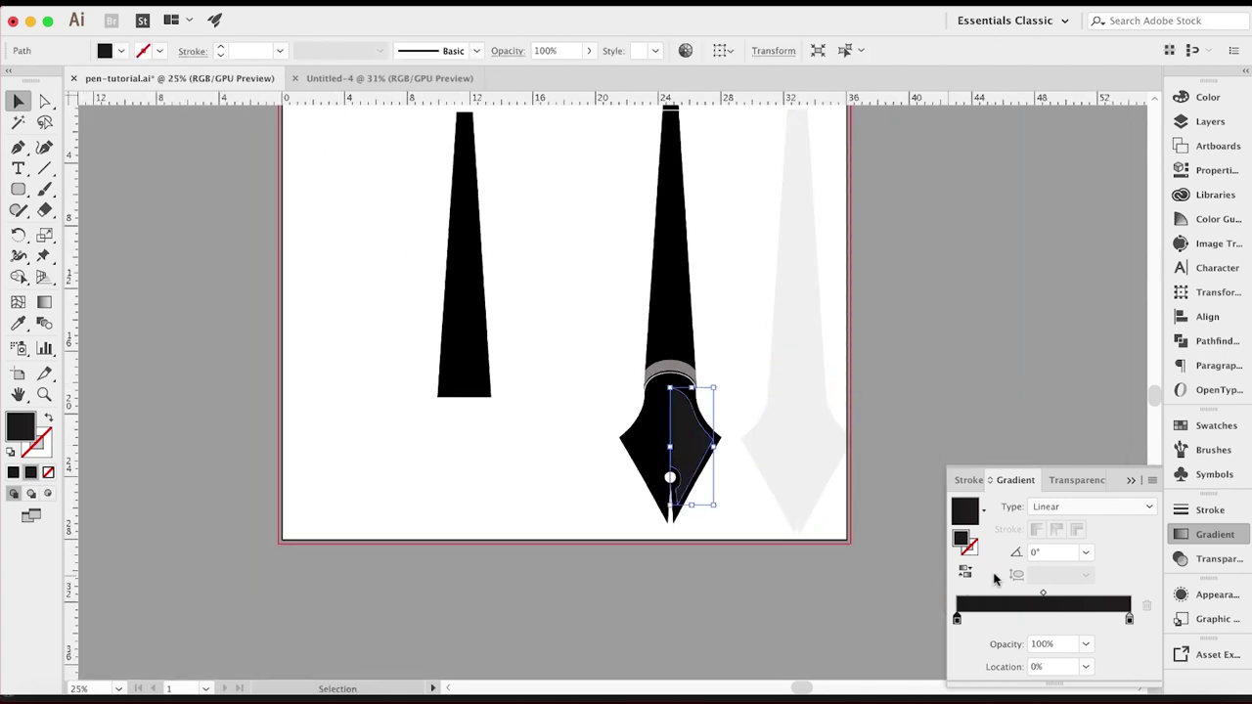
pyautogui.click(954, 365)
# - Duplicate the dark nib highlight and reflect the copy across the vertical axis
pyautogui.click(694, 445)
pyautogui.press('super+c')
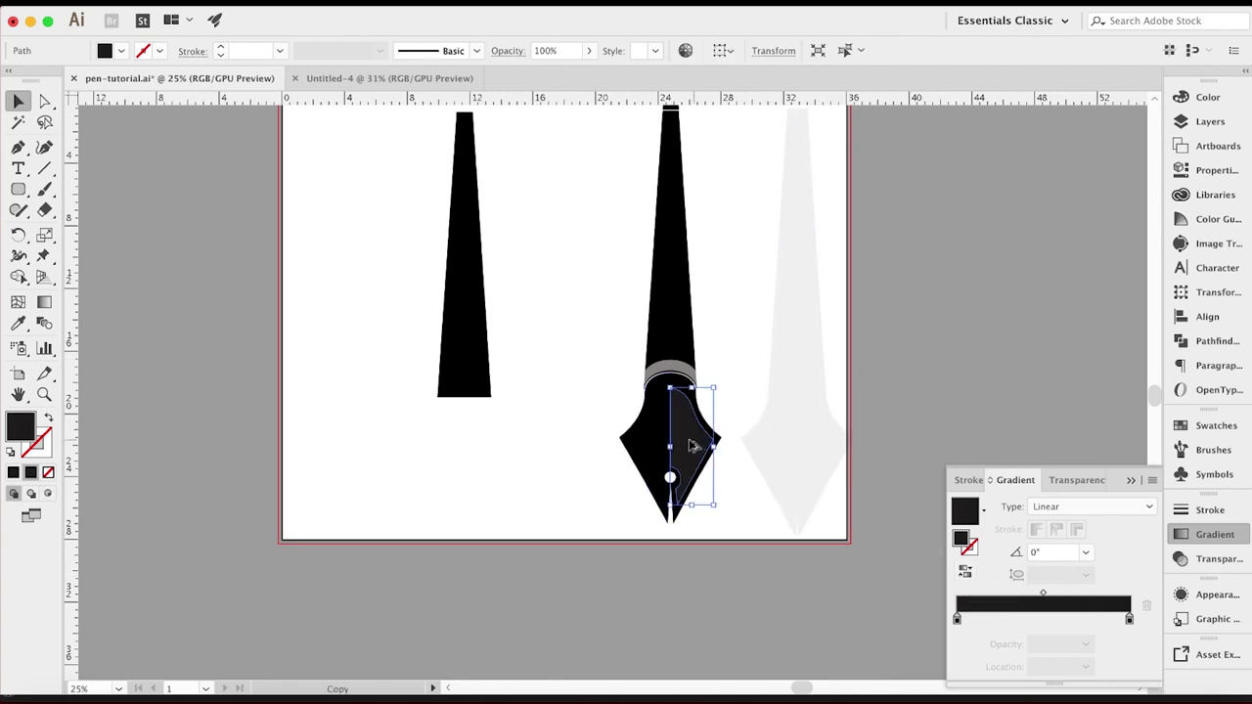
pyautogui.moveTo(691, 446); pyautogui.dragTo(689, 445)
pyautogui.rightClick(688, 445)
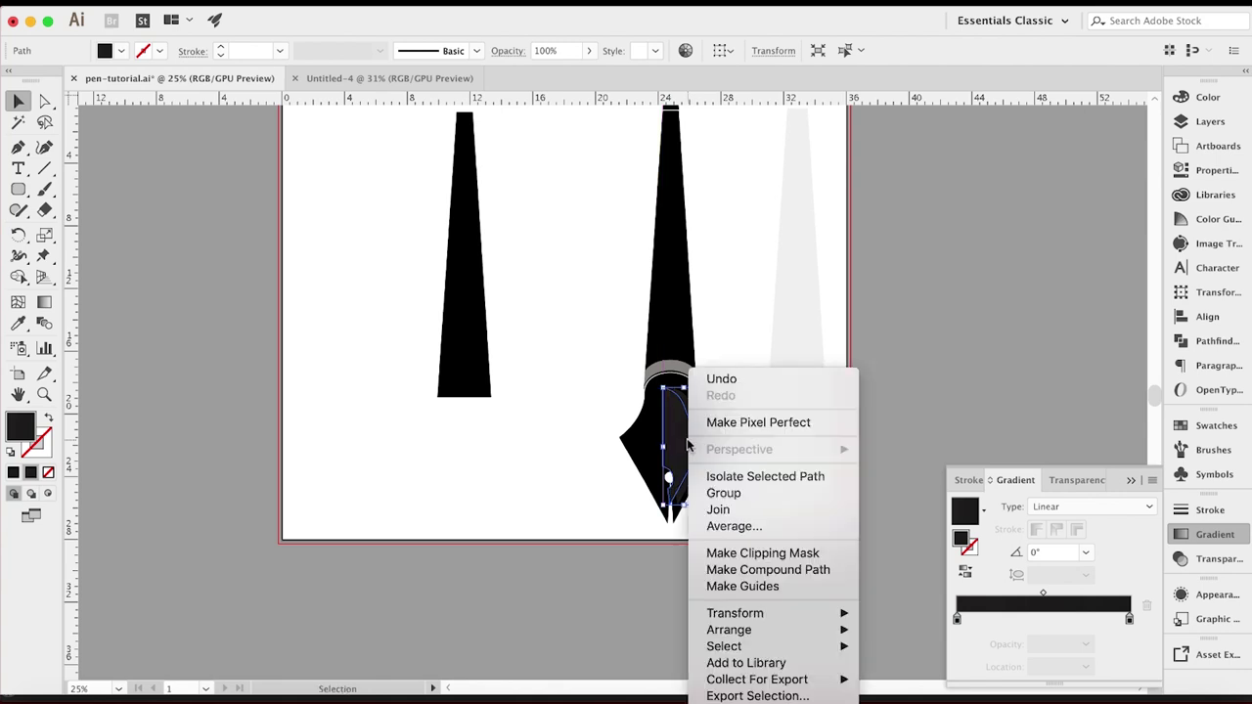
pyautogui.moveTo(779, 637)
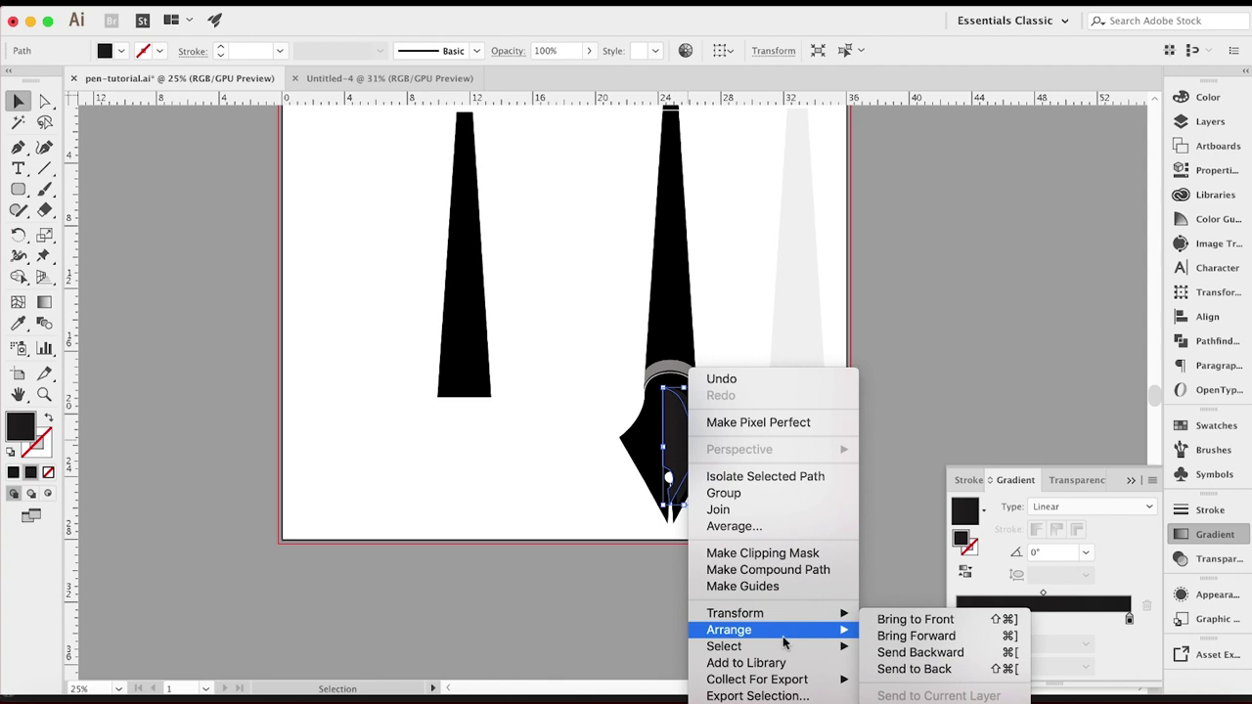
pyautogui.moveTo(836, 614)
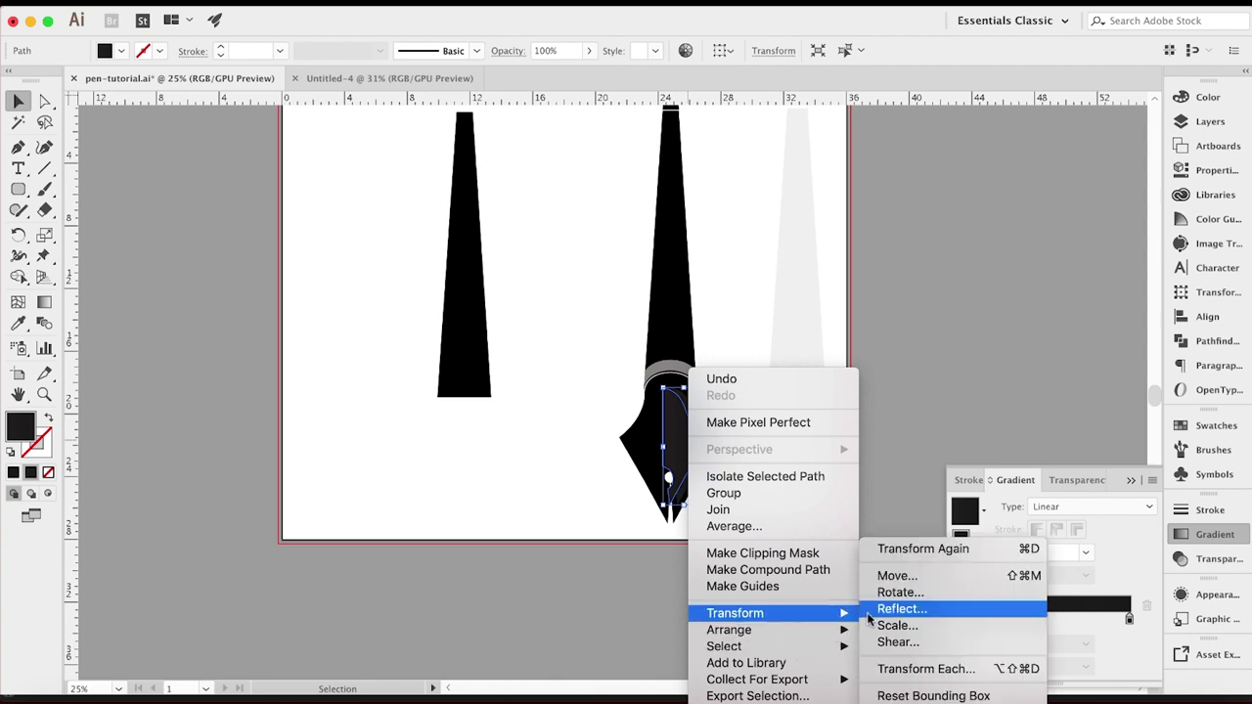
pyautogui.click(884, 610)
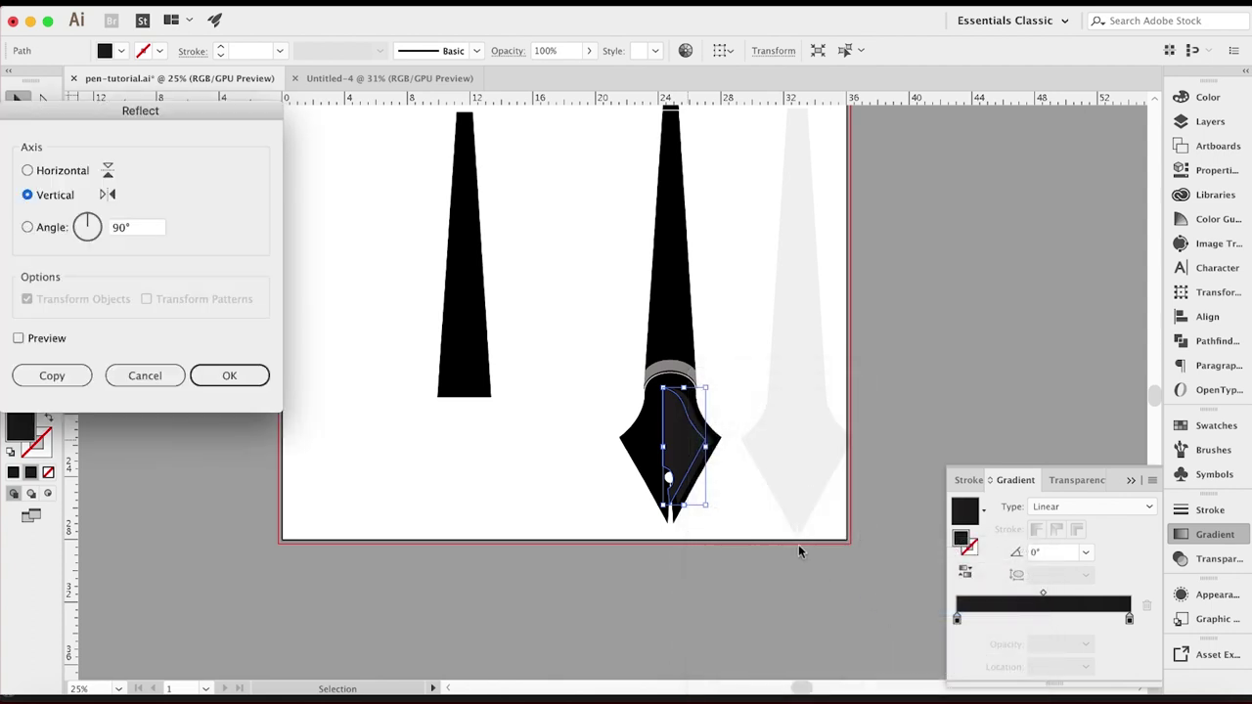
pyautogui.press('Return')
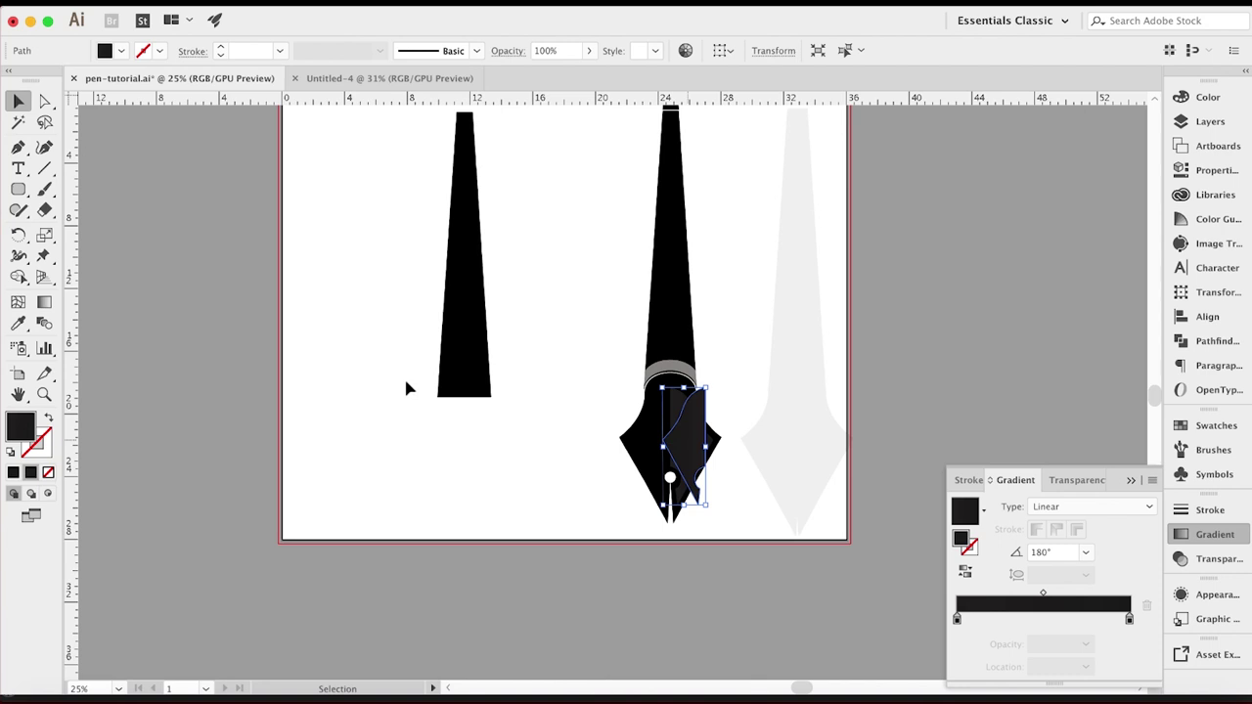
# - Move the mirrored highlight onto the left half of the nib, lining it up with the right half, and deselect it
pyautogui.hotkey('shift', 'Left')
pyautogui.hotkey('shift', 'Left')
pyautogui.hotkey('shift', 'Left')
pyautogui.hotkey('shift', 'Left')
pyautogui.hotkey('shift', 'Left')
pyautogui.hotkey('shift', 'Left')
pyautogui.hotkey('shift', 'Left')
pyautogui.hotkey('shift', 'Left')
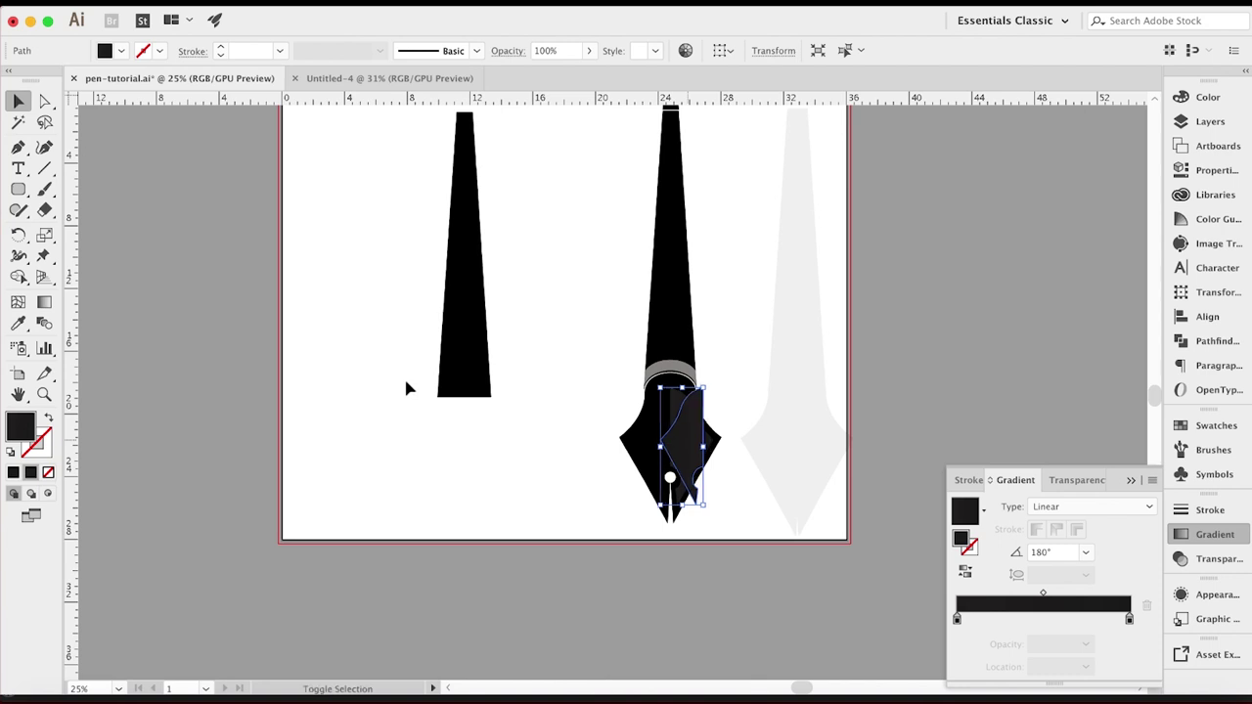
pyautogui.press('Left')
pyautogui.press('Left')
pyautogui.press('Left')
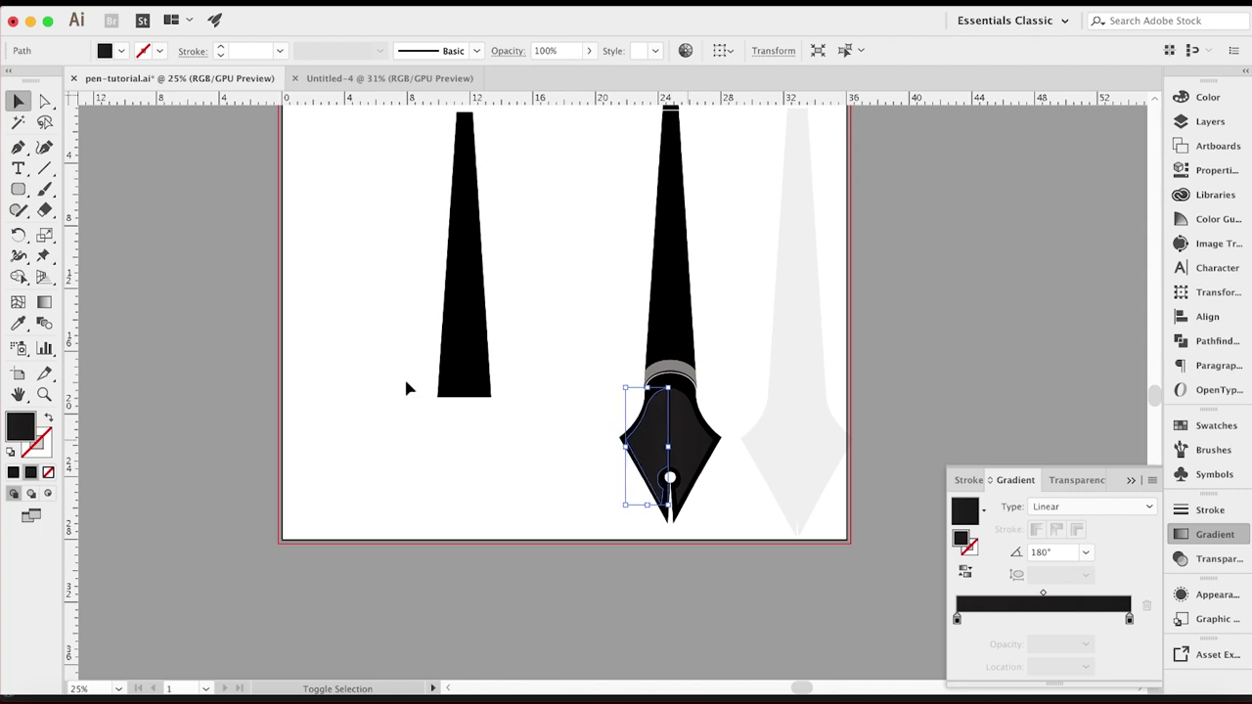
pyautogui.click(439, 510)
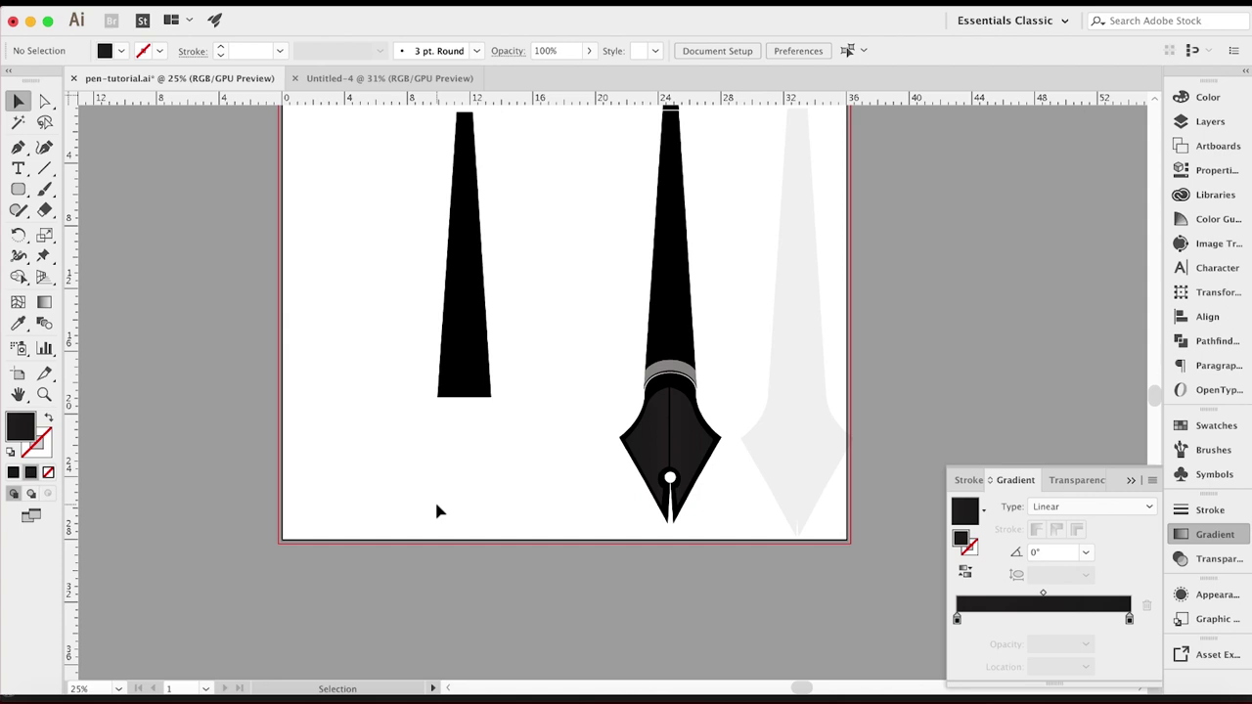
pyautogui.click(643, 439)
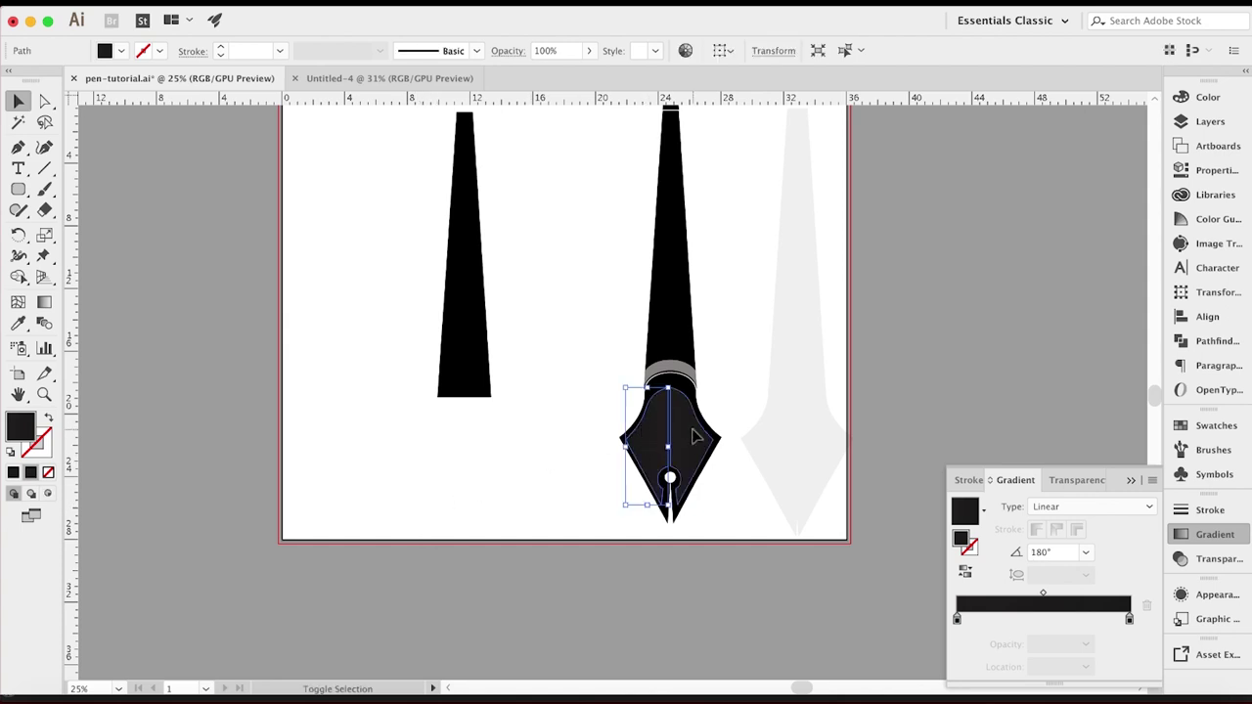
pyautogui.keyDown('shift'); pyautogui.click(692, 437); pyautogui.keyUp('shift')
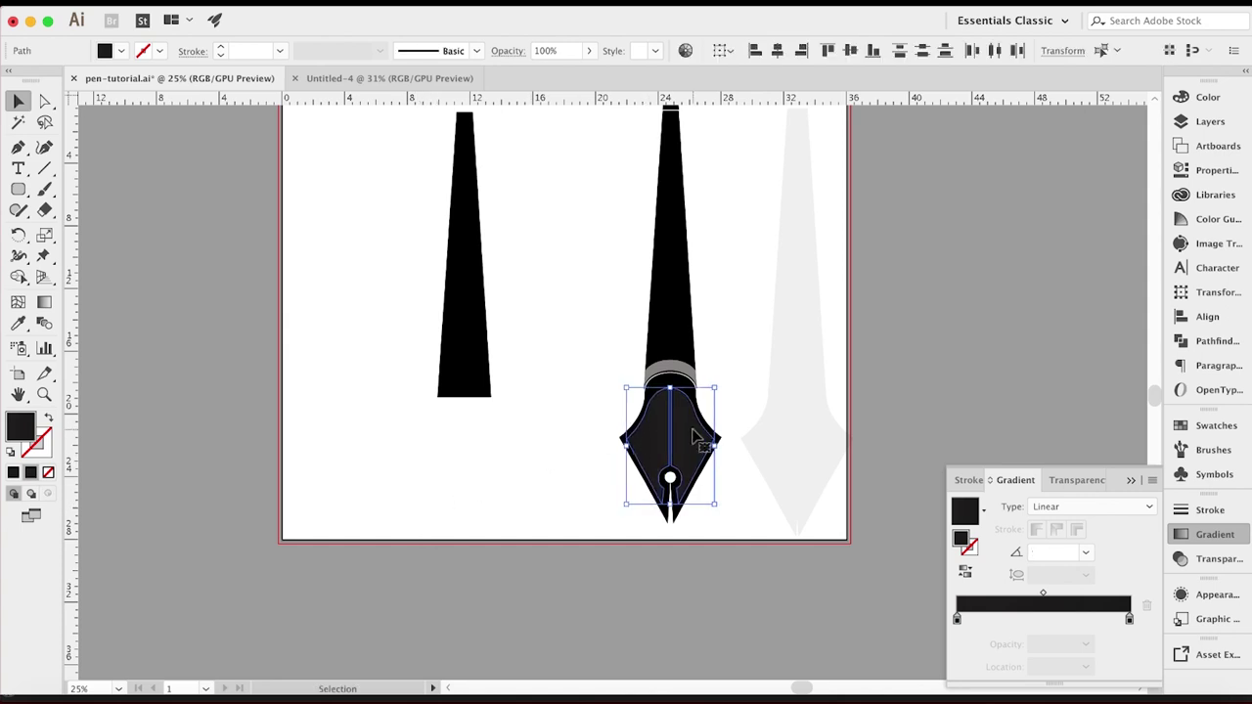
pyautogui.keyDown('shift'); pyautogui.click(692, 437); pyautogui.keyUp('shift')
pyautogui.click(813, 378)
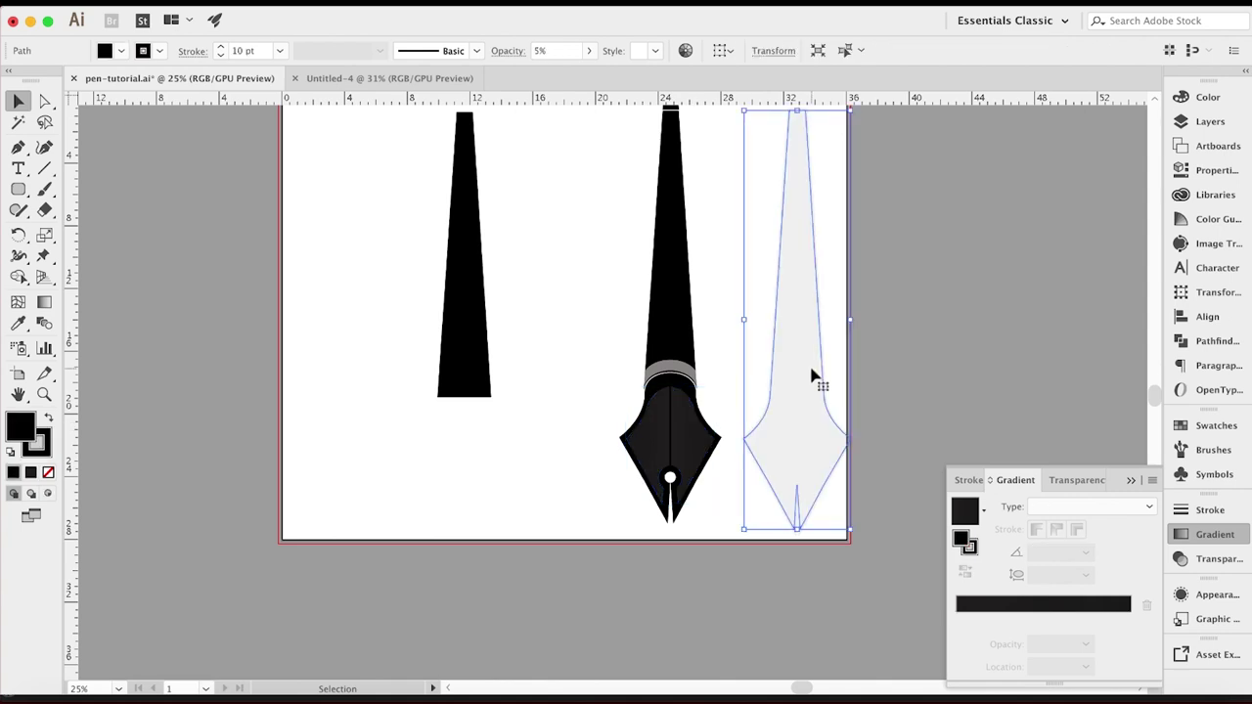
pyautogui.click(925, 352)
pyautogui.scroll(3, 925, 348)
pyautogui.hscroll(3, 925, 348)
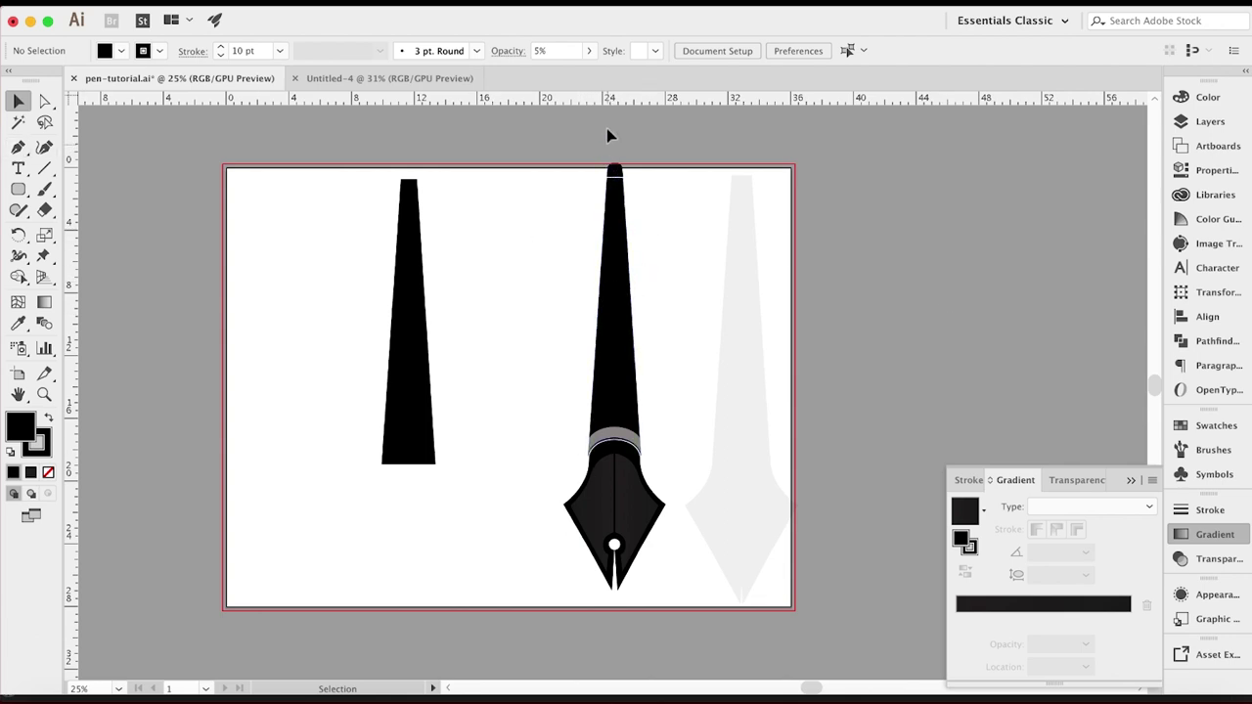
# - Add a mid-grey gradient mesh point to the handle slightly left of centre, just above the grey band, with the Mesh tool
pyautogui.click(610, 328)
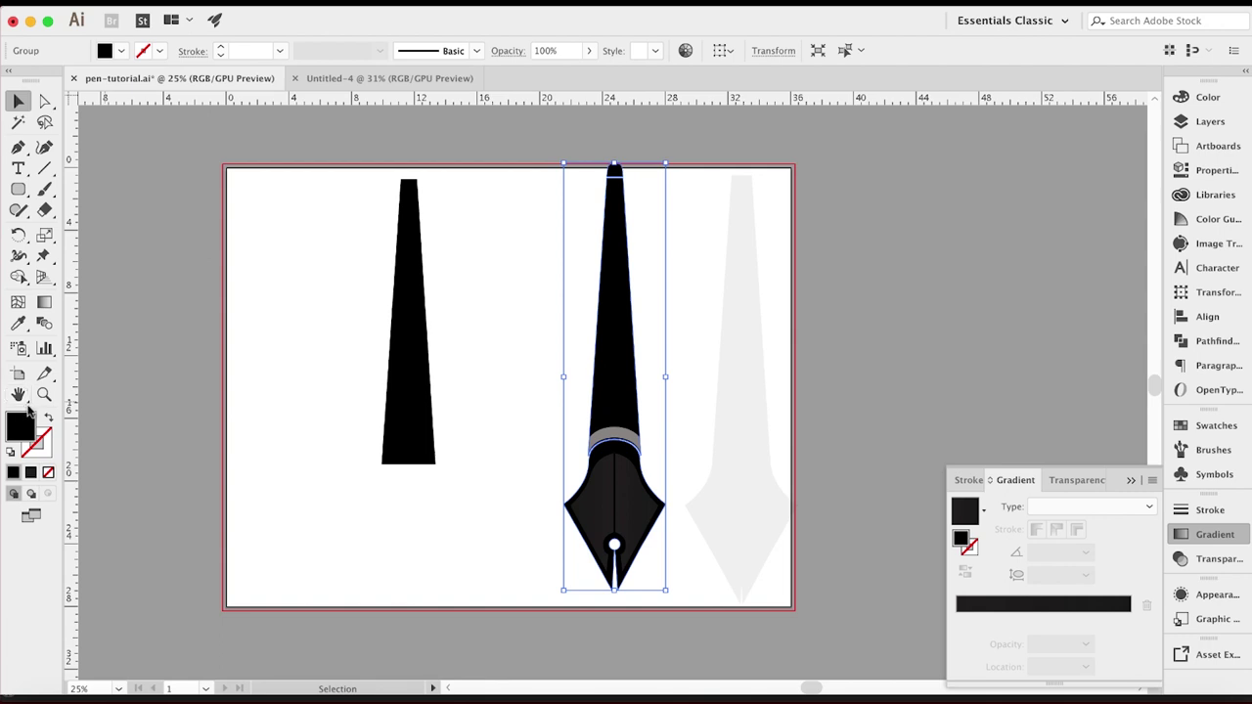
pyautogui.click(18, 303)
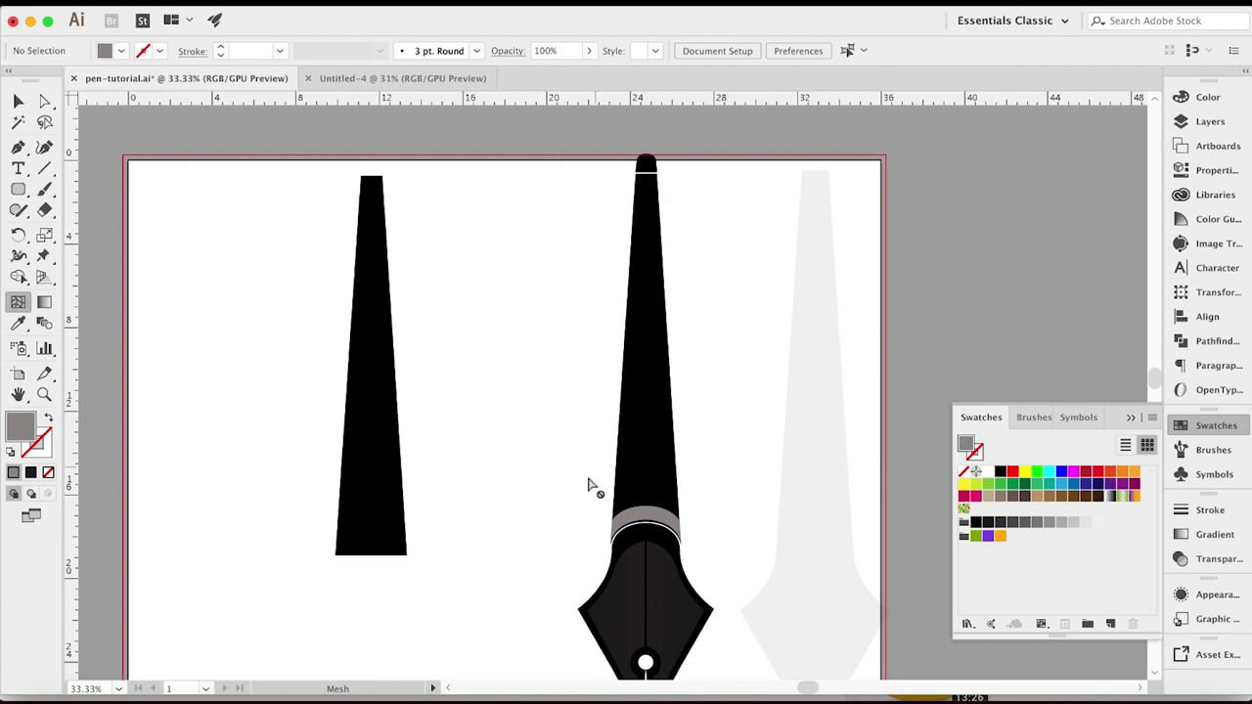
pyautogui.scroll(-4, 597, 528)
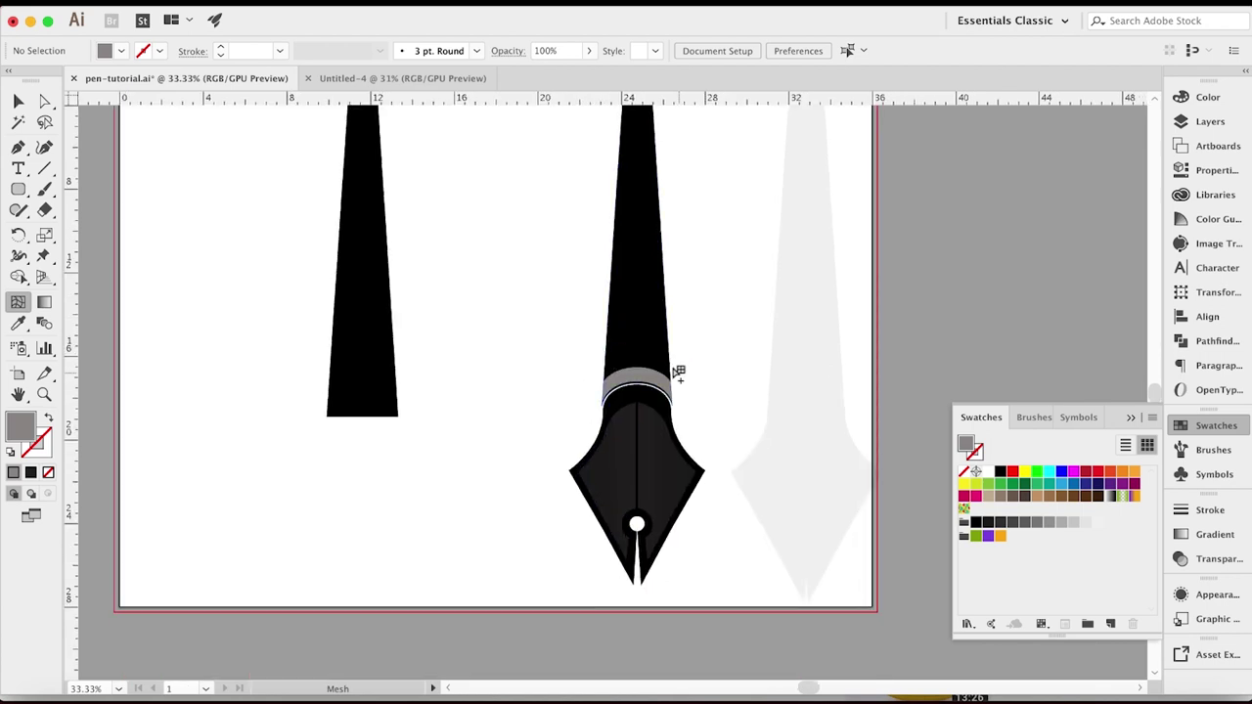
pyautogui.scroll(1, 693, 383)
pyautogui.scroll(3, 693, 384)
pyautogui.hscroll(-1, 692, 383)
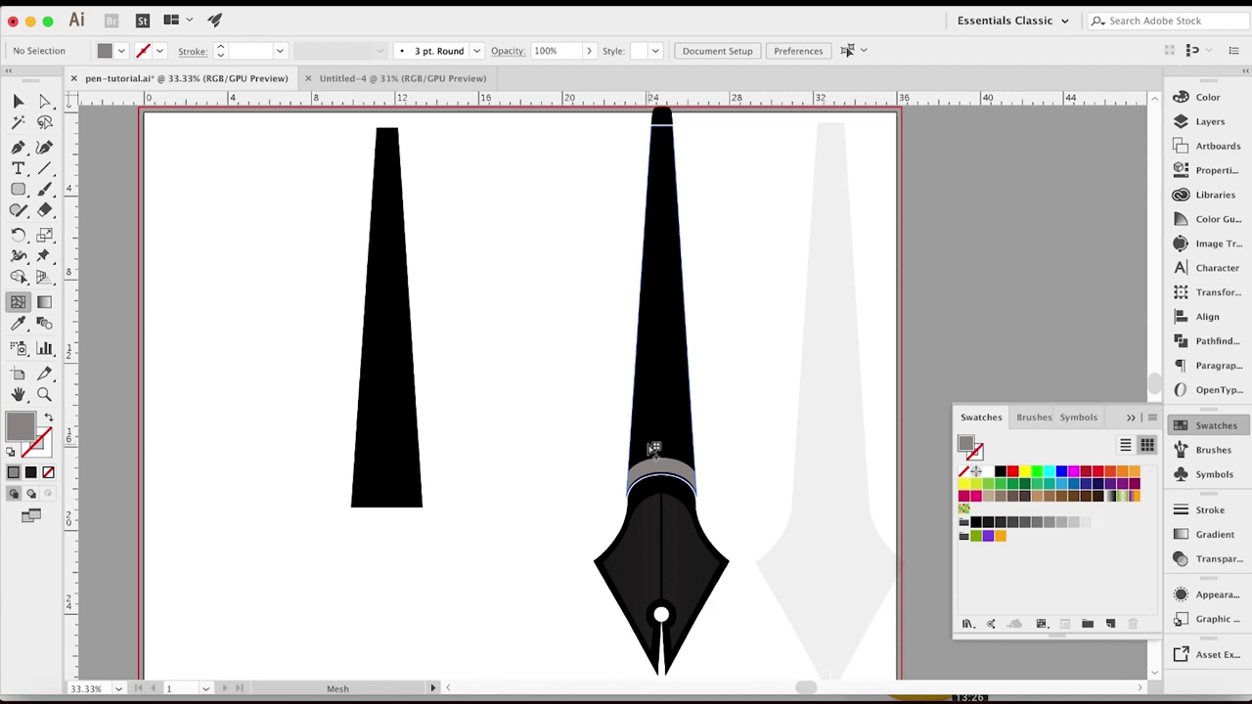
pyautogui.click(17, 306)
pyautogui.click(661, 424)
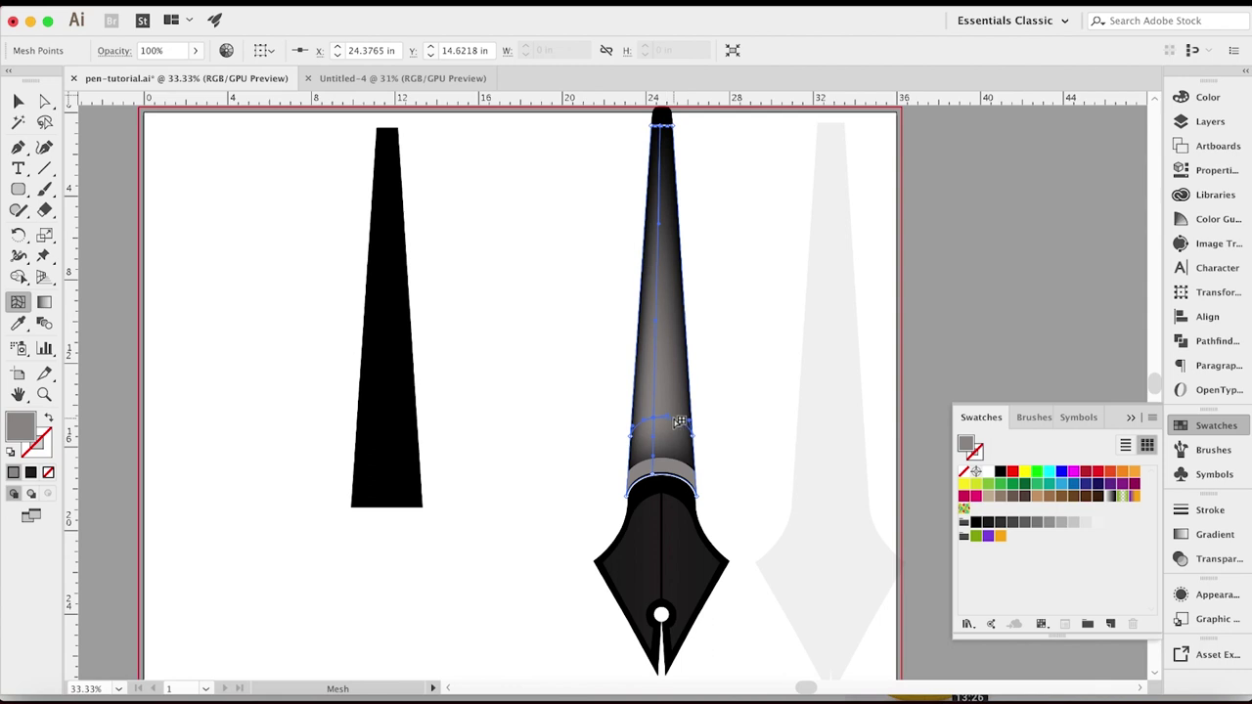
# - Add a second mid-grey mesh point on the same curved mesh line, slightly right of the handle's centre
pyautogui.scroll(8, 679, 423)
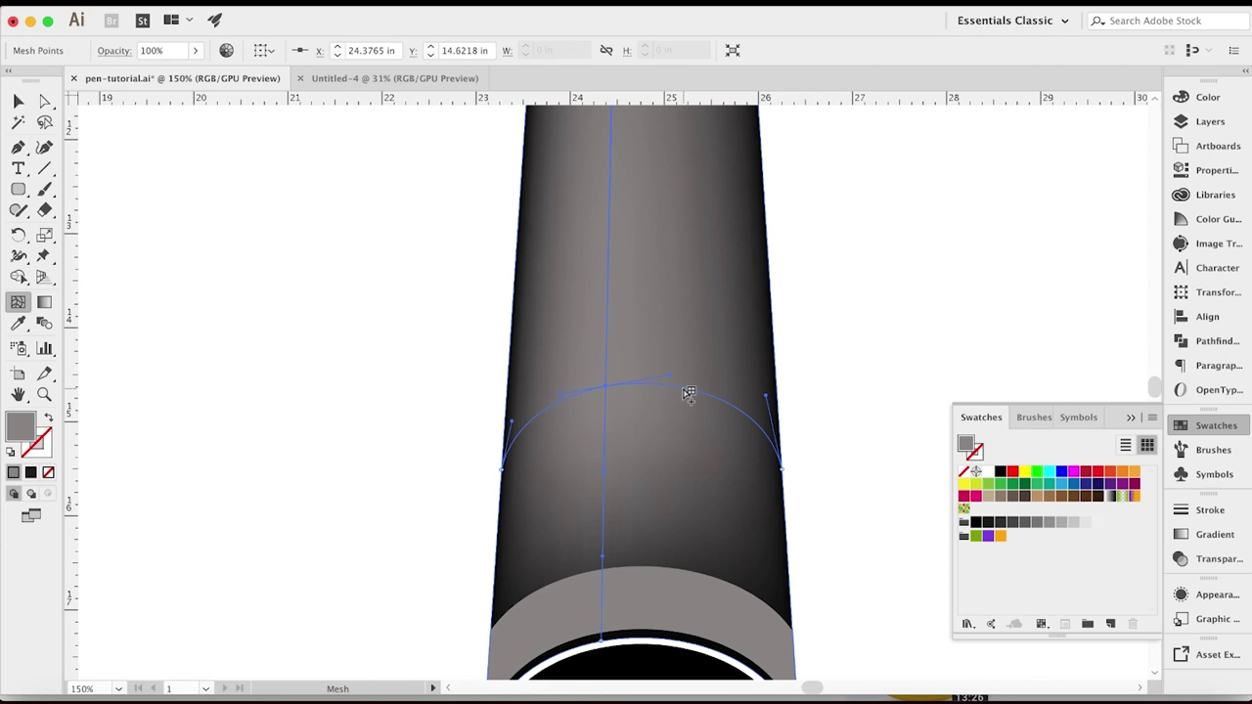
pyautogui.click(682, 392)
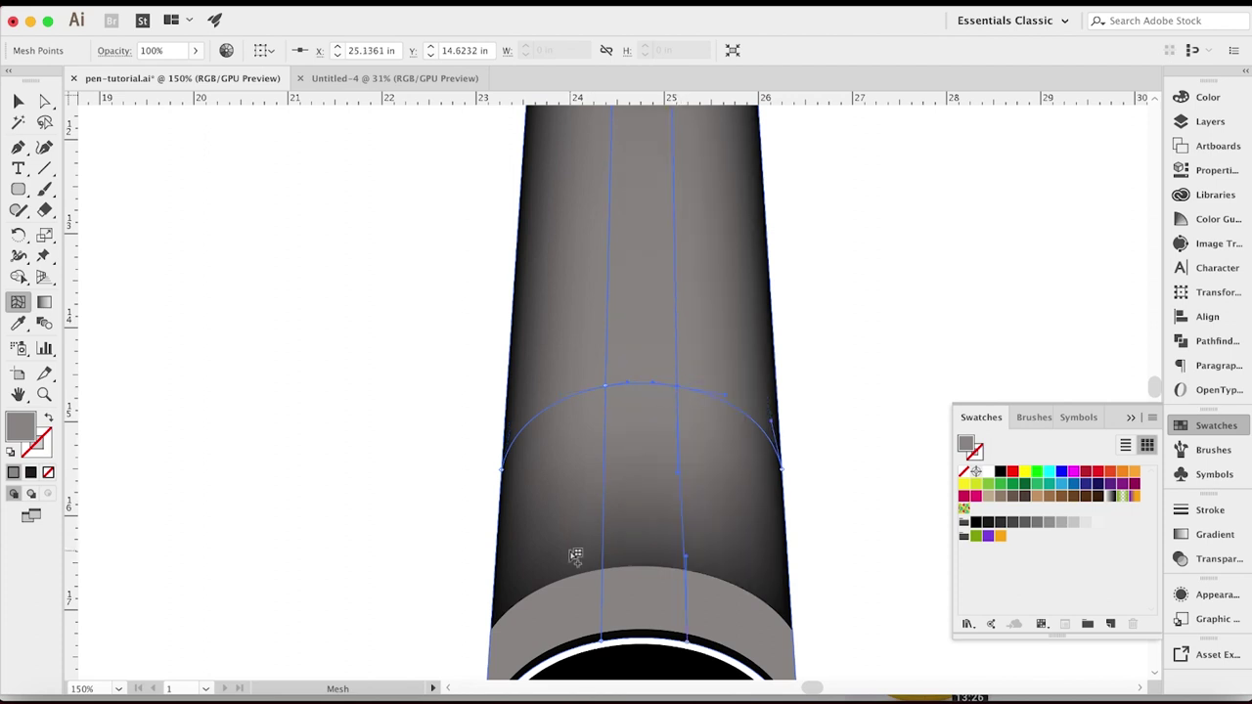
pyautogui.press('super+minus')
pyautogui.press('super+minus')
pyautogui.press('super+minus')
pyautogui.press('super+minus')
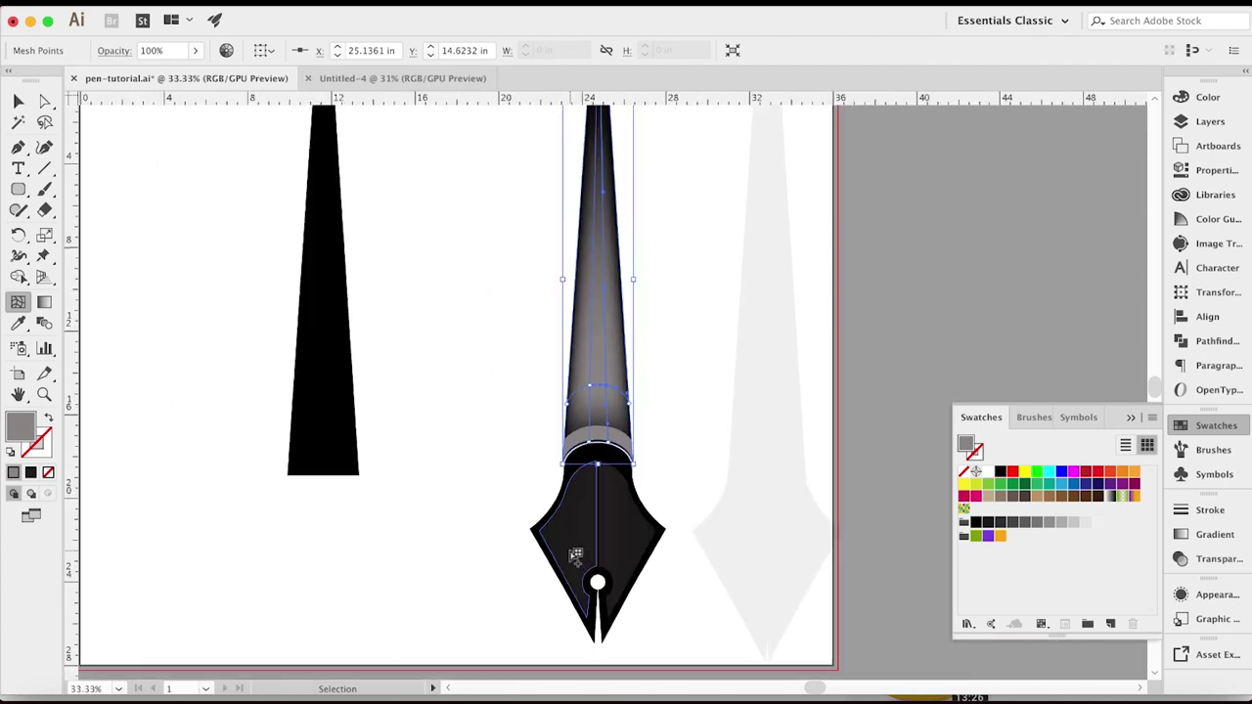
pyautogui.scroll(3, 576, 555)
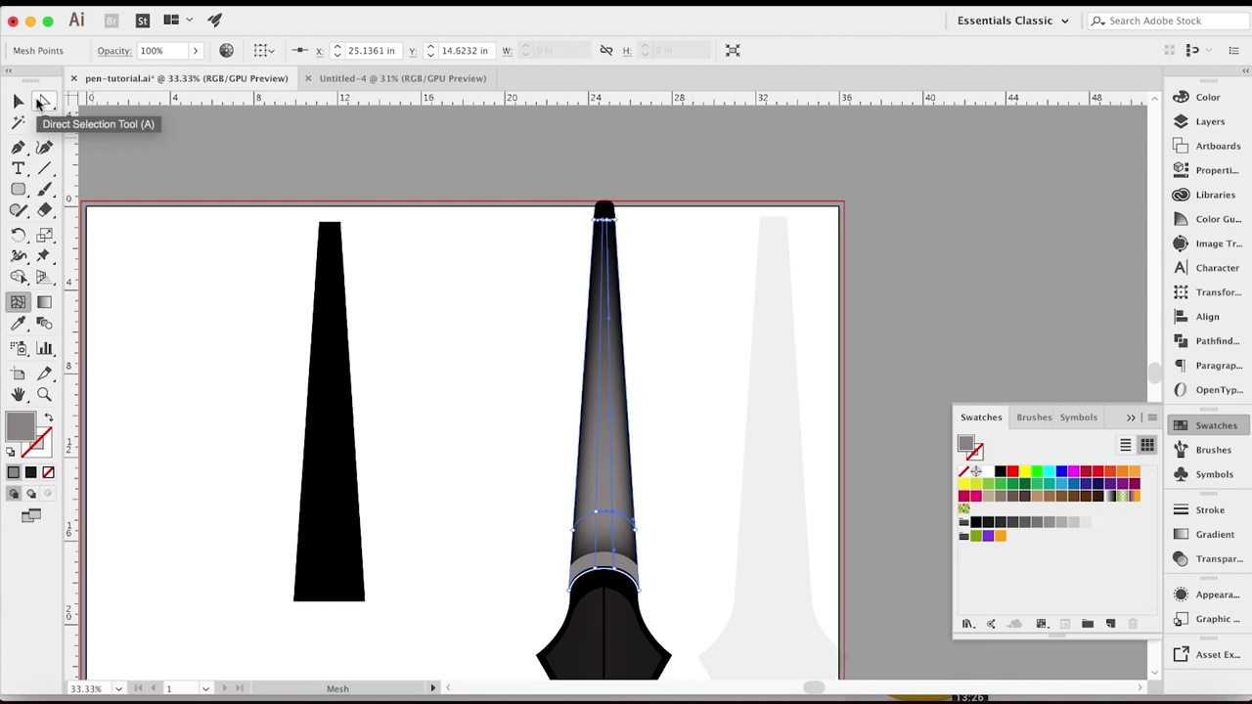
# - Select the mesh points where the two lengthwise mesh lines meet the handle's lower edge, using the Direct Selection tool
pyautogui.click(41, 102)
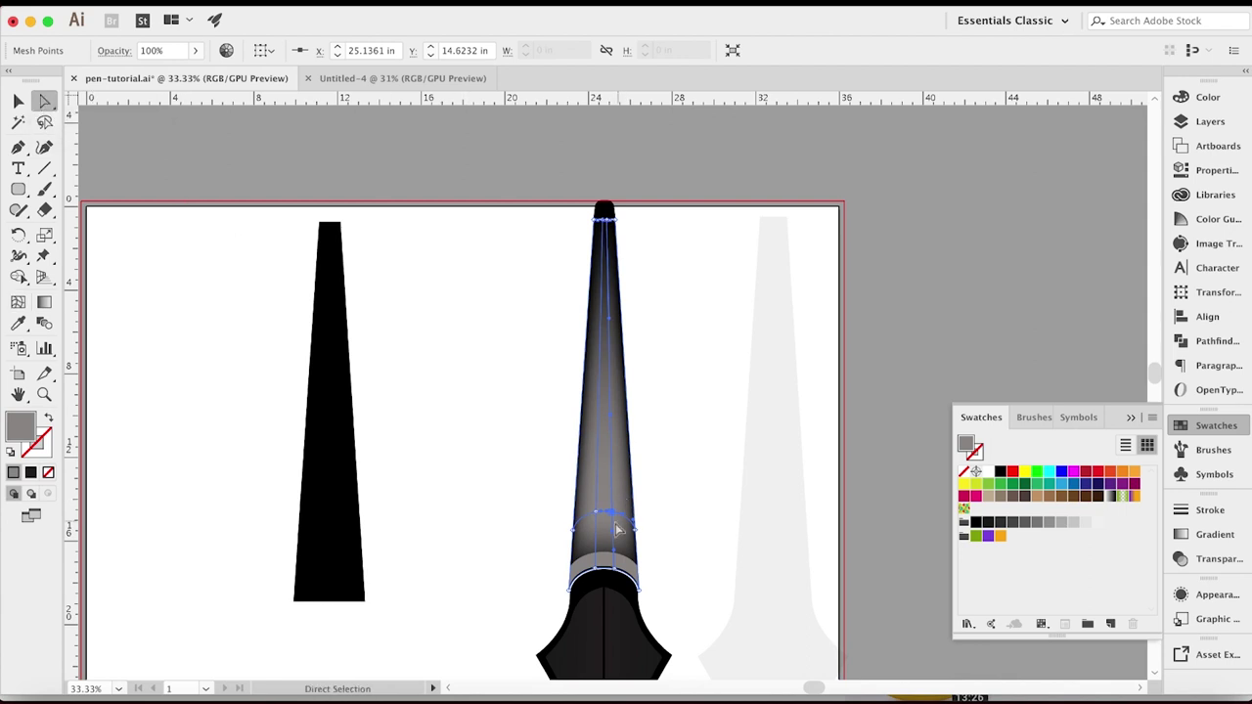
pyautogui.scroll(6, 616, 525)
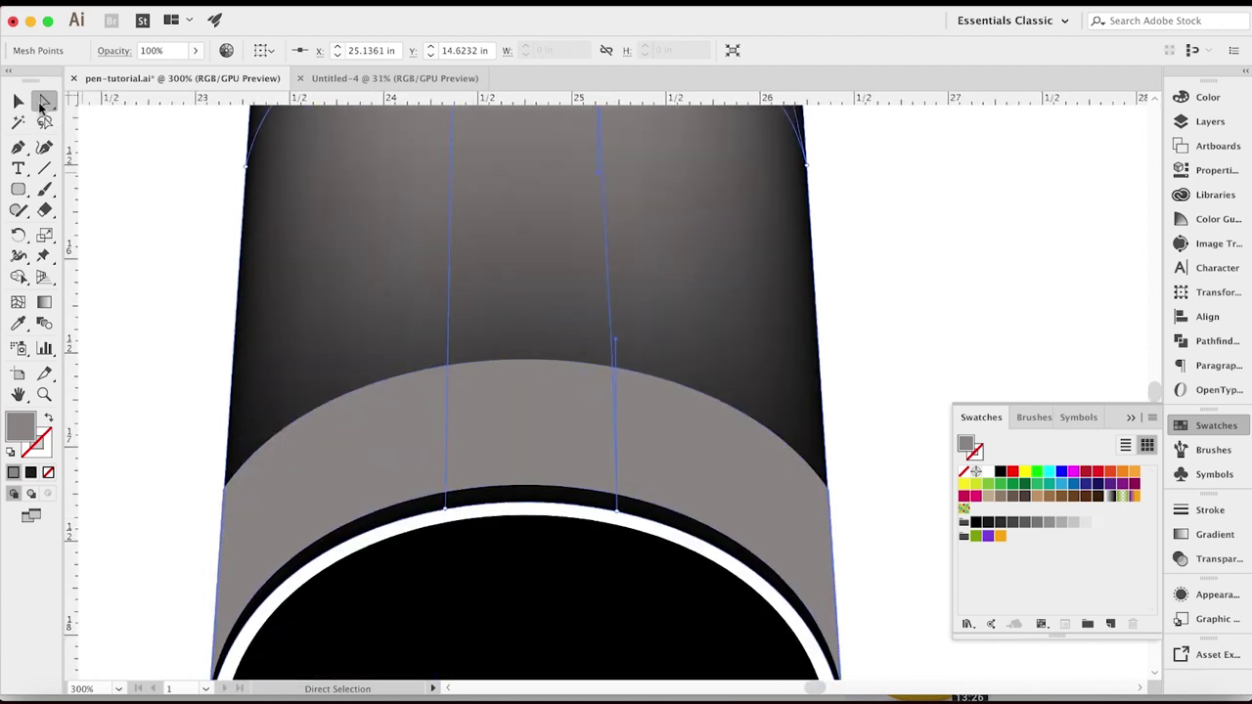
pyautogui.click(43, 101)
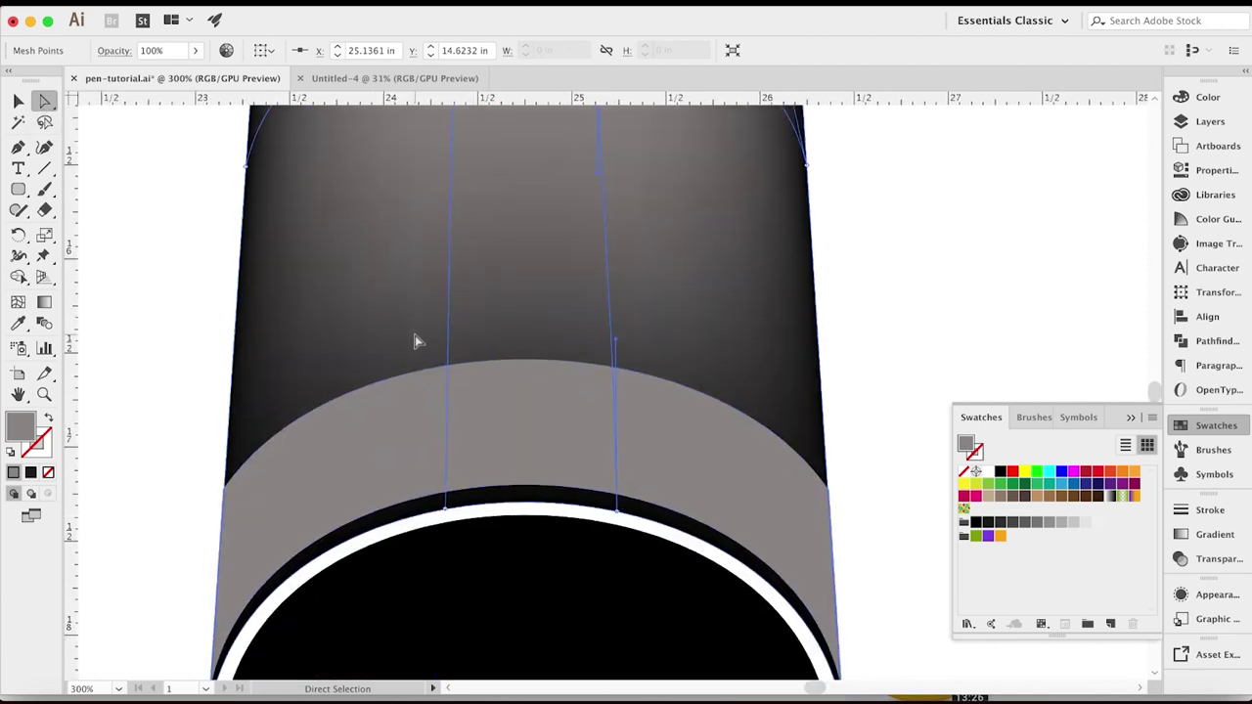
pyautogui.click(617, 512)
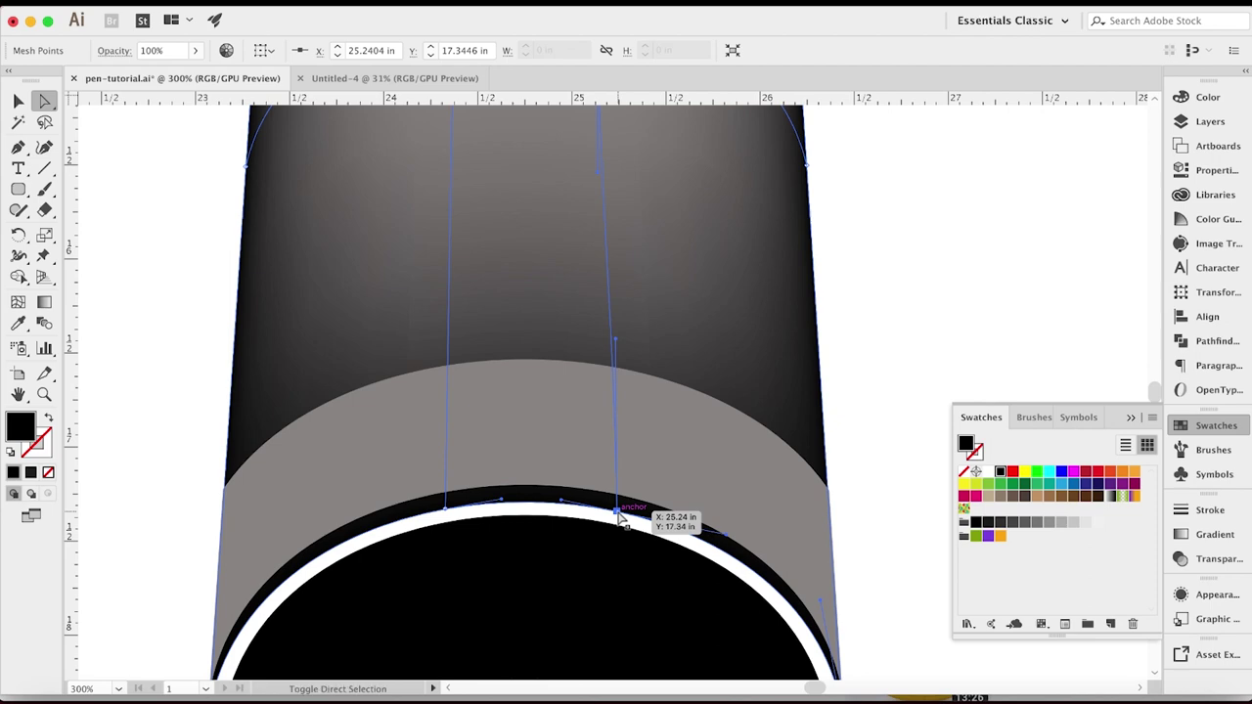
pyautogui.click(468, 468)
pyautogui.hscroll(-5, 468, 468)
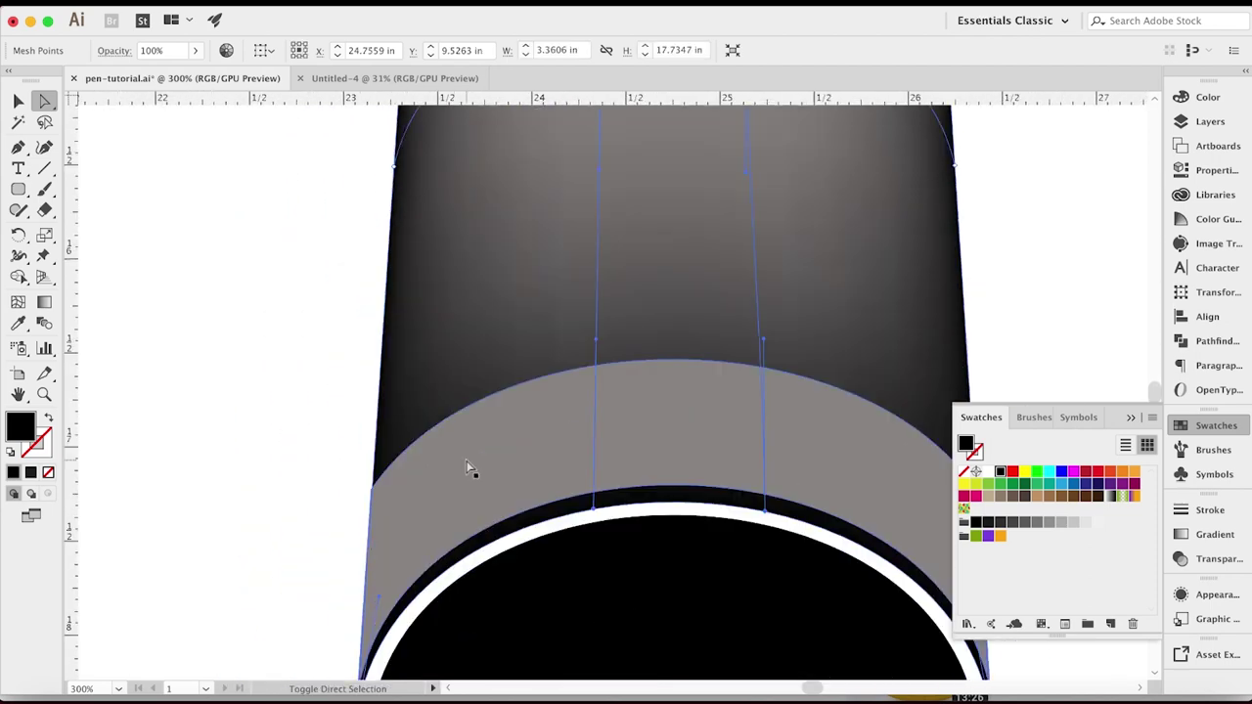
# - Add the mesh points where the two lengthwise mesh lines cross the curved line and meet the handle's upper edge to the selection
pyautogui.scroll(10, 468, 467)
pyautogui.hscroll(-3, 467, 468)
pyautogui.click(681, 333)
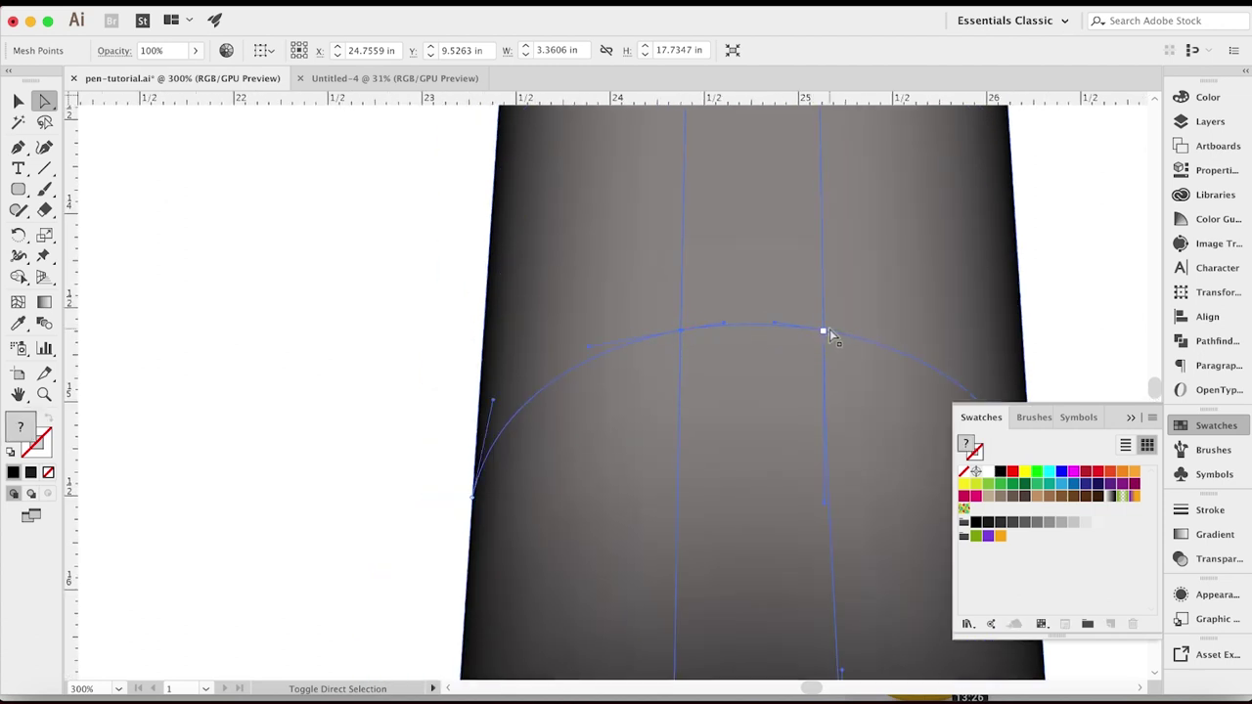
pyautogui.scroll(10, 822, 269)
pyautogui.hscroll(-3, 822, 269)
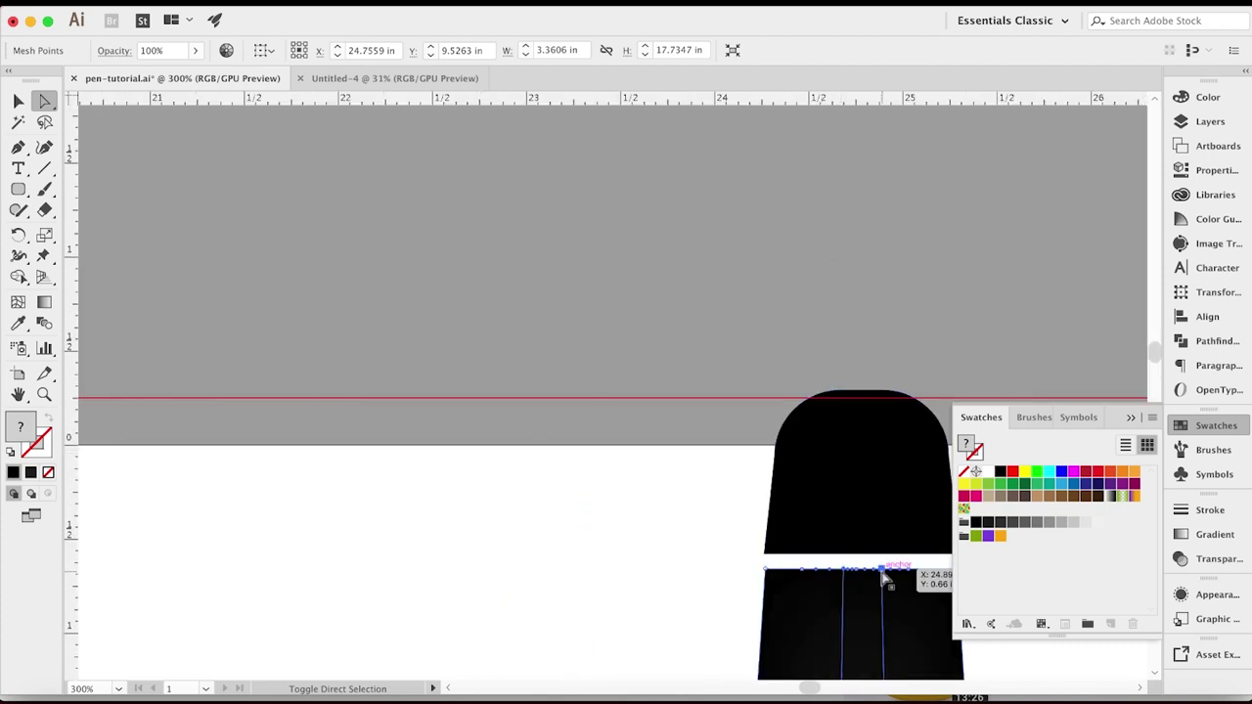
# - Recolour the selected handle mesh points with the third-darkest swatch of the grey colour group, and deselect the handle
pyautogui.scroll(-5, 885, 580)
pyautogui.hscroll(3, 886, 580)
pyautogui.scroll(-6, 885, 580)
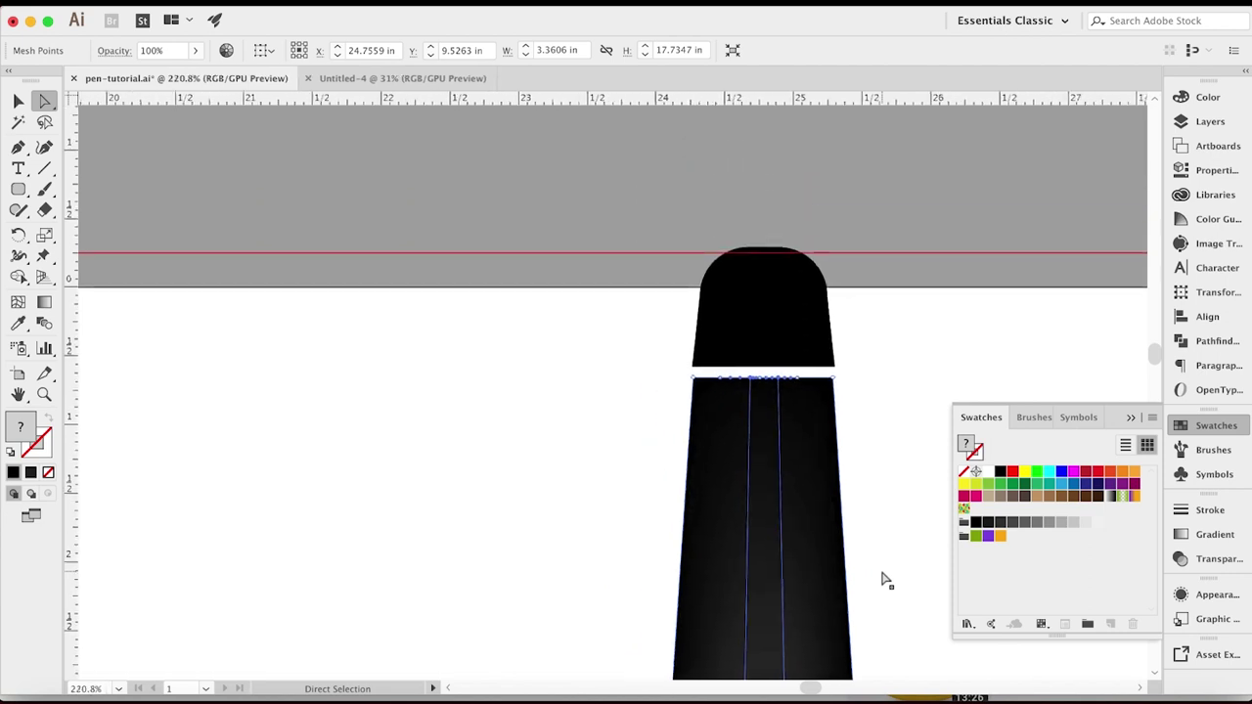
pyautogui.scroll(-3, 885, 580)
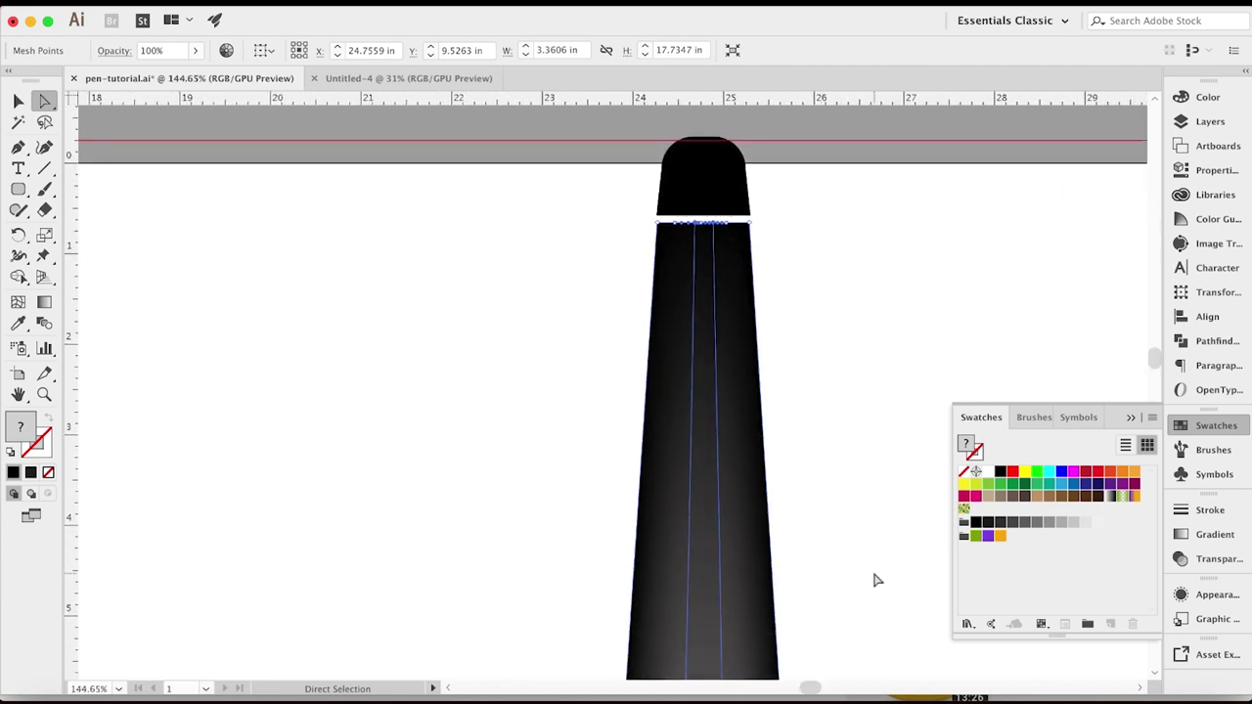
pyautogui.scroll(-3, 877, 582)
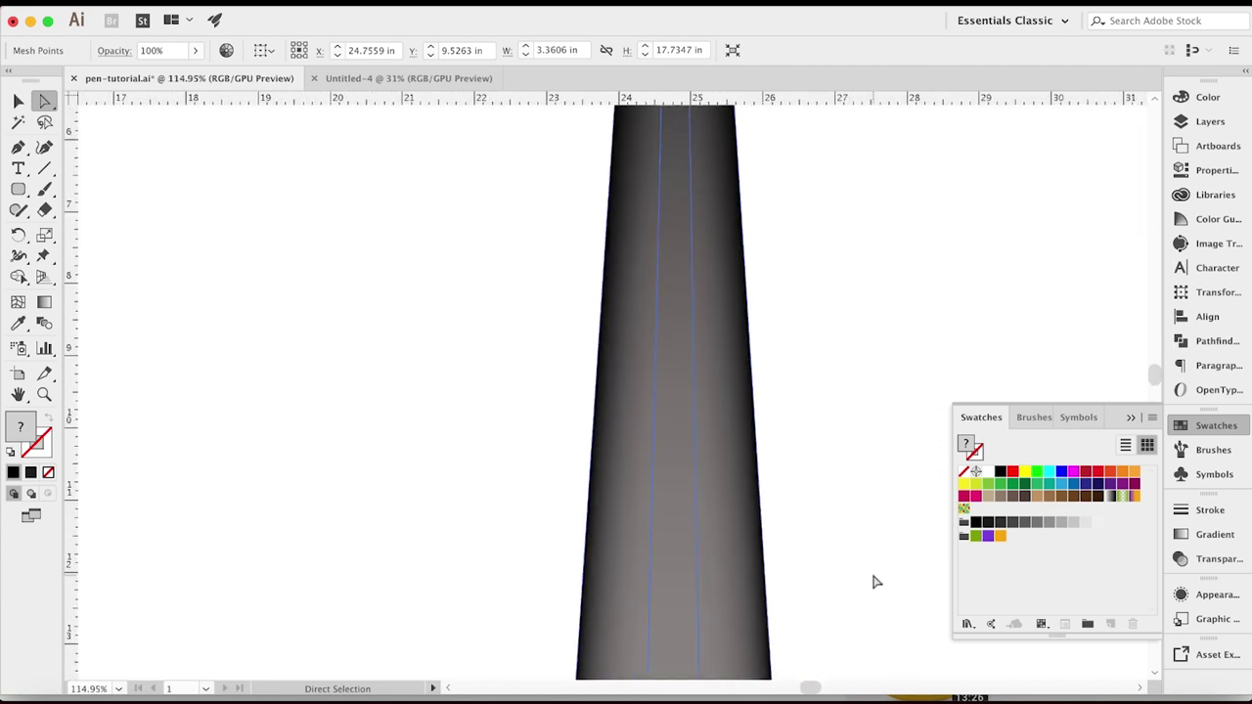
pyautogui.scroll(-4, 876, 582)
pyautogui.scroll(3, 878, 584)
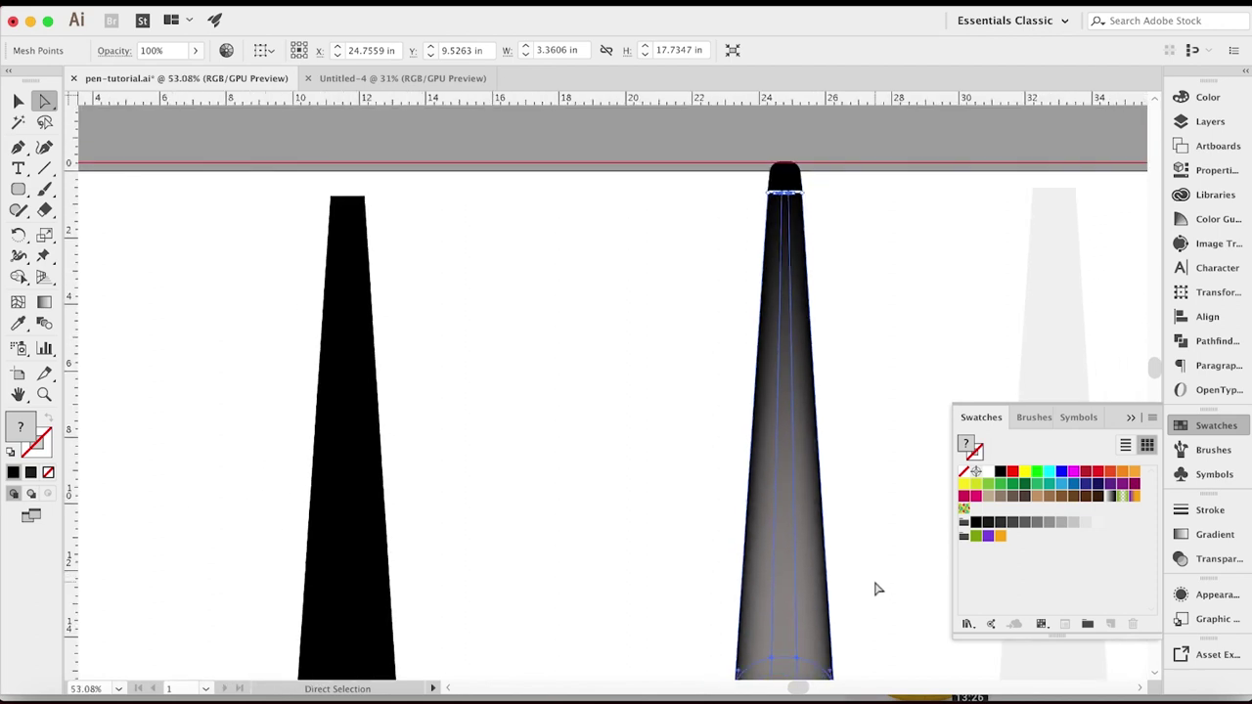
pyautogui.scroll(-4, 879, 584)
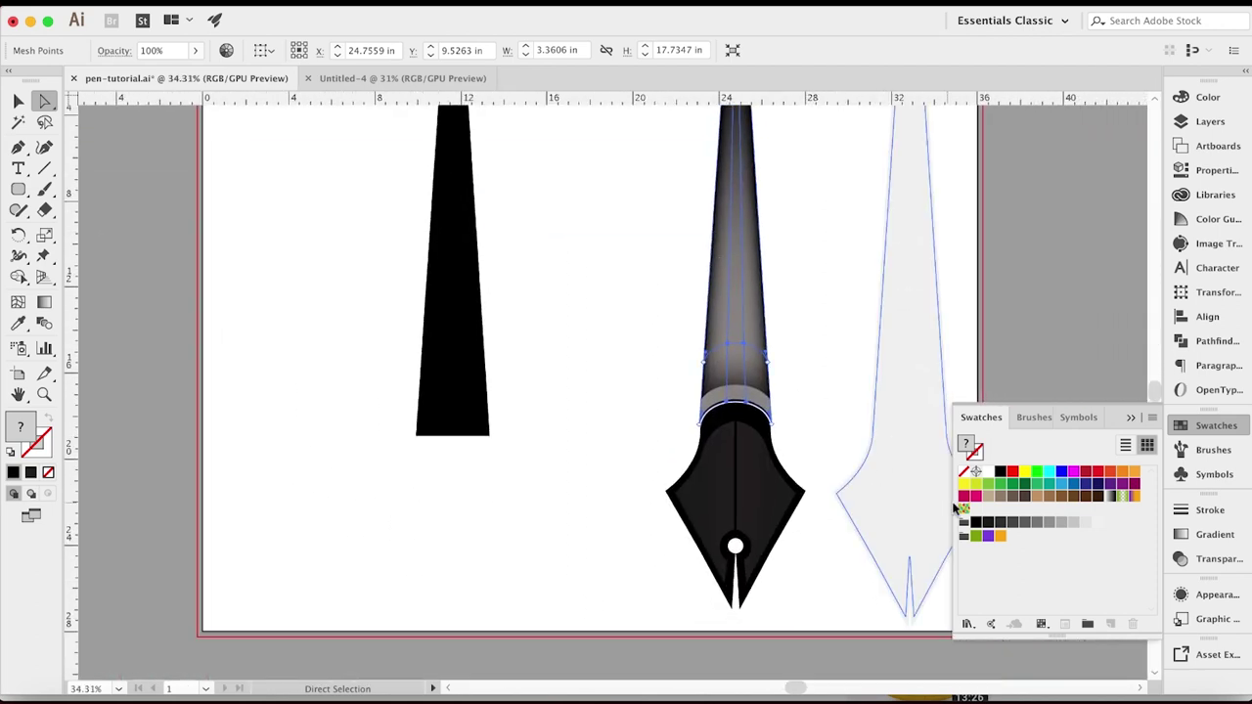
pyautogui.click(1013, 523)
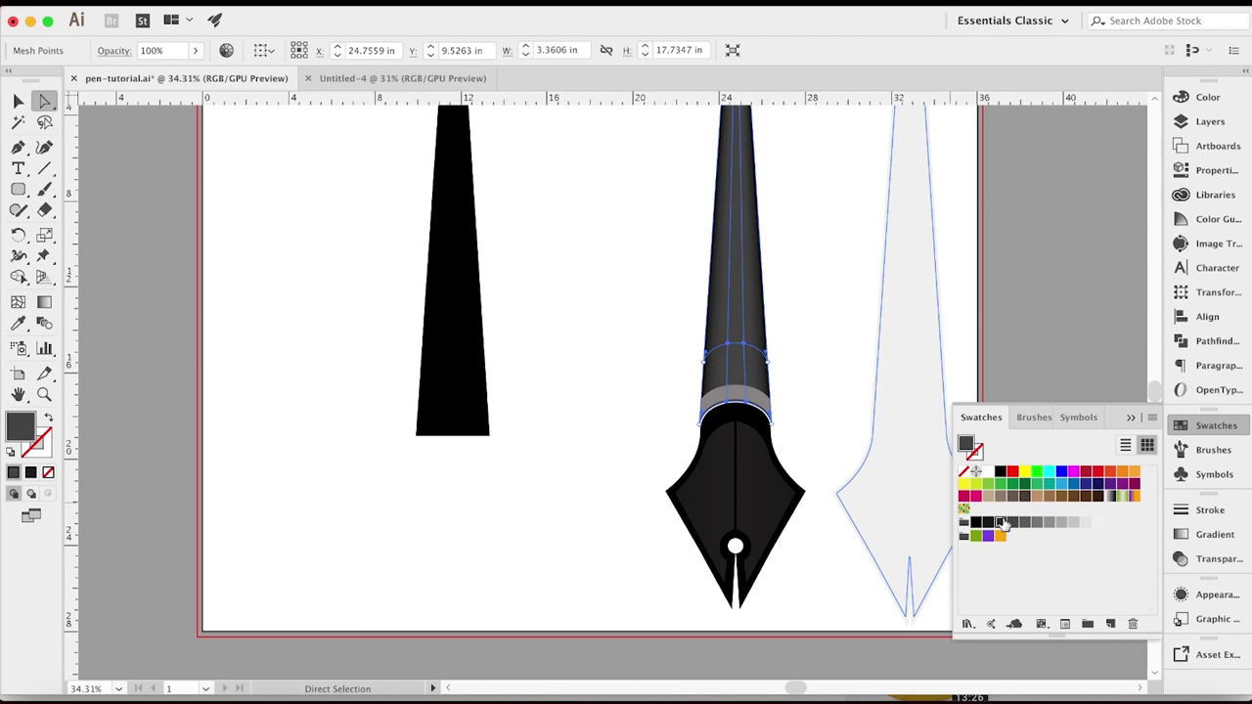
pyautogui.click(1000, 522)
pyautogui.press('v')
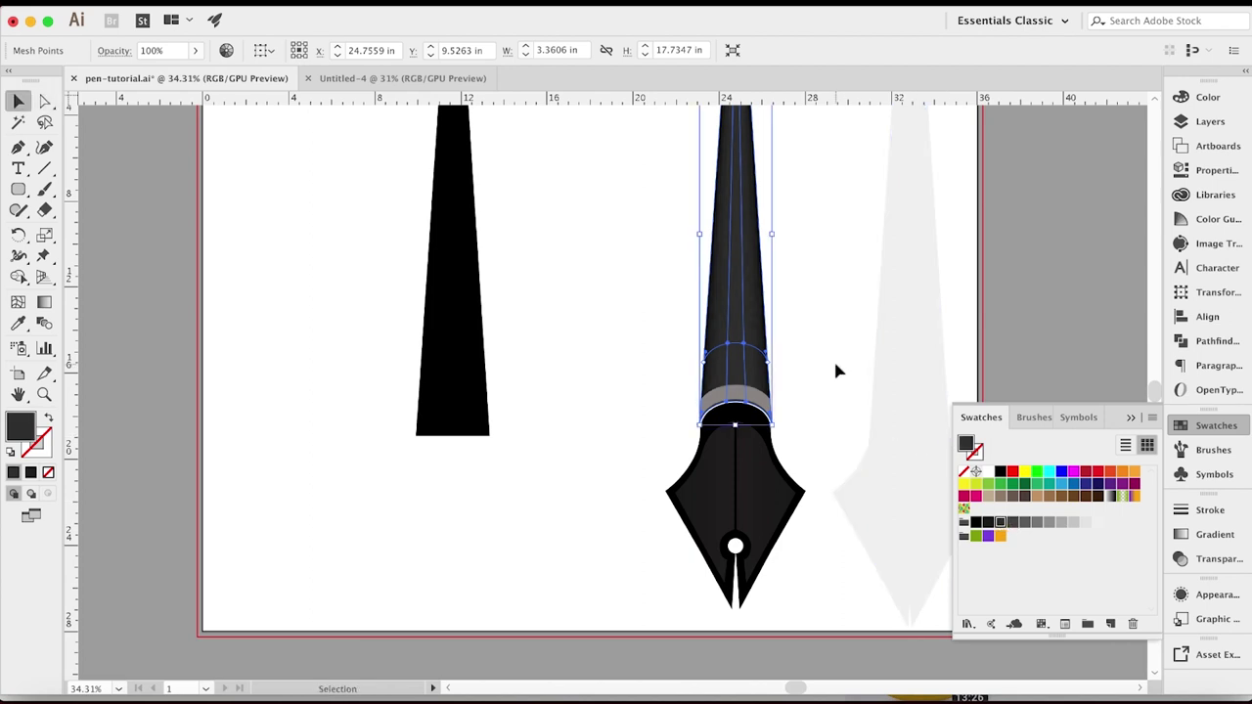
pyautogui.click(836, 367)
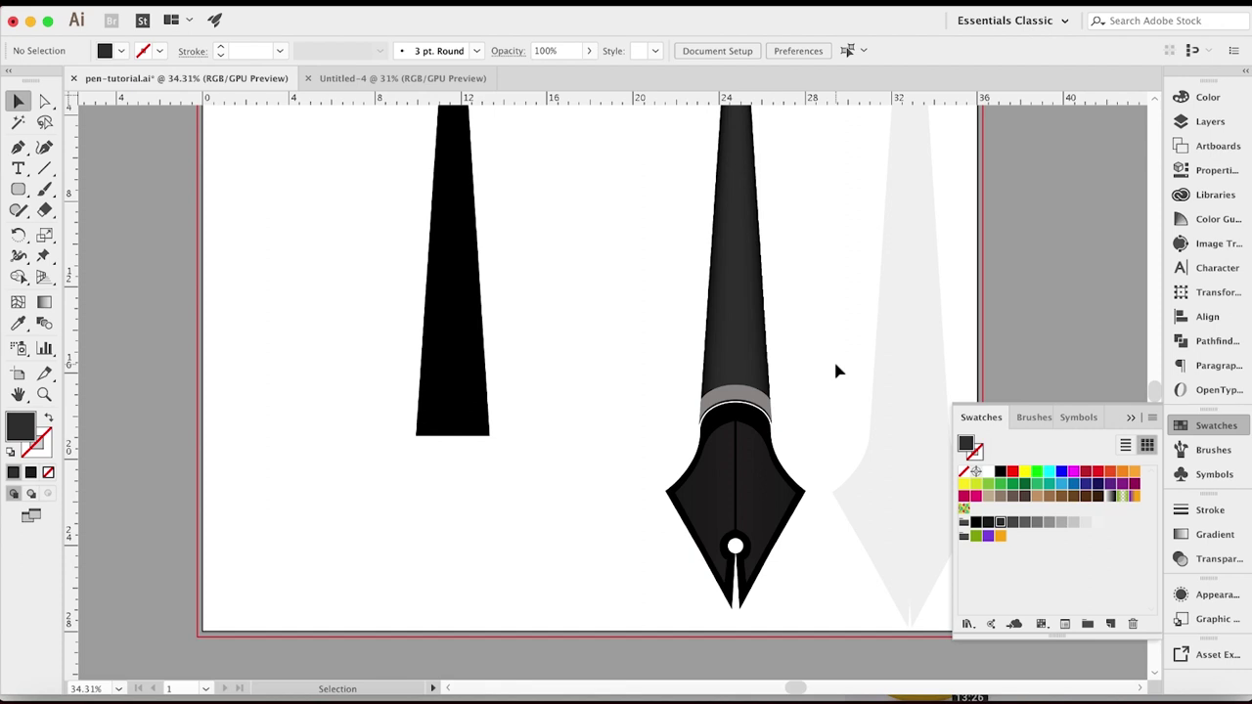
pyautogui.scroll(-3, 836, 372)
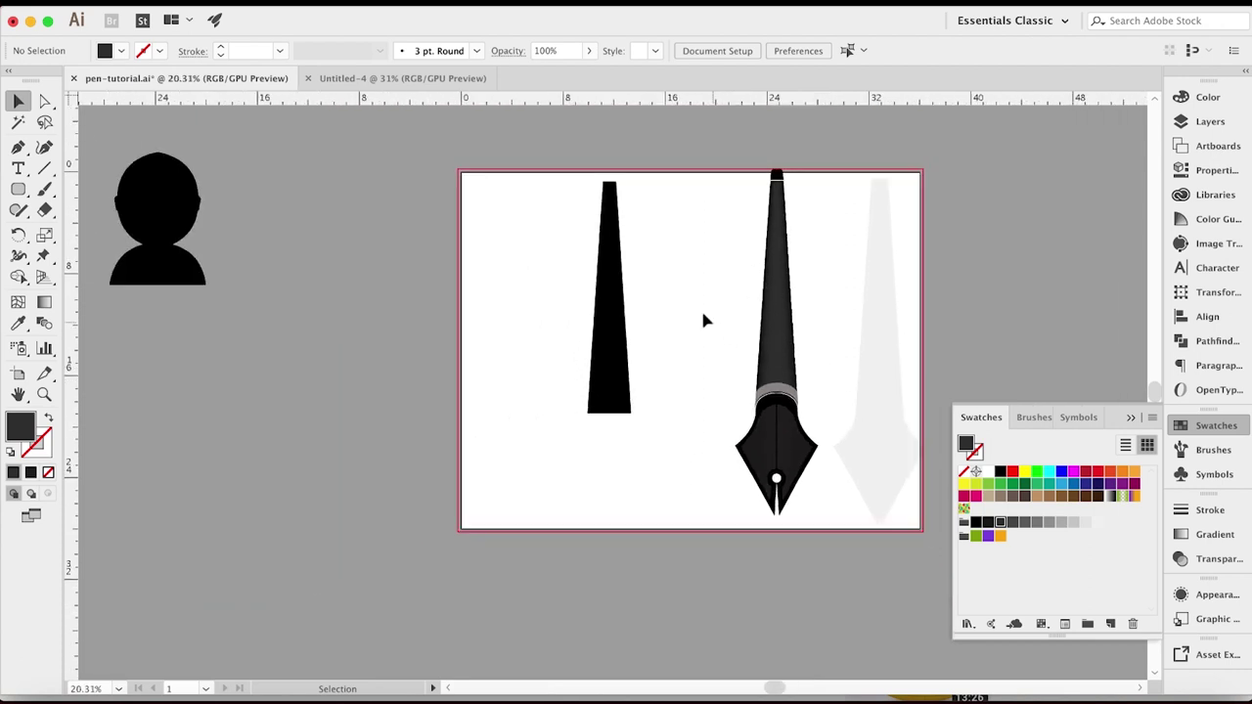
pyautogui.scroll(5, 699, 304)
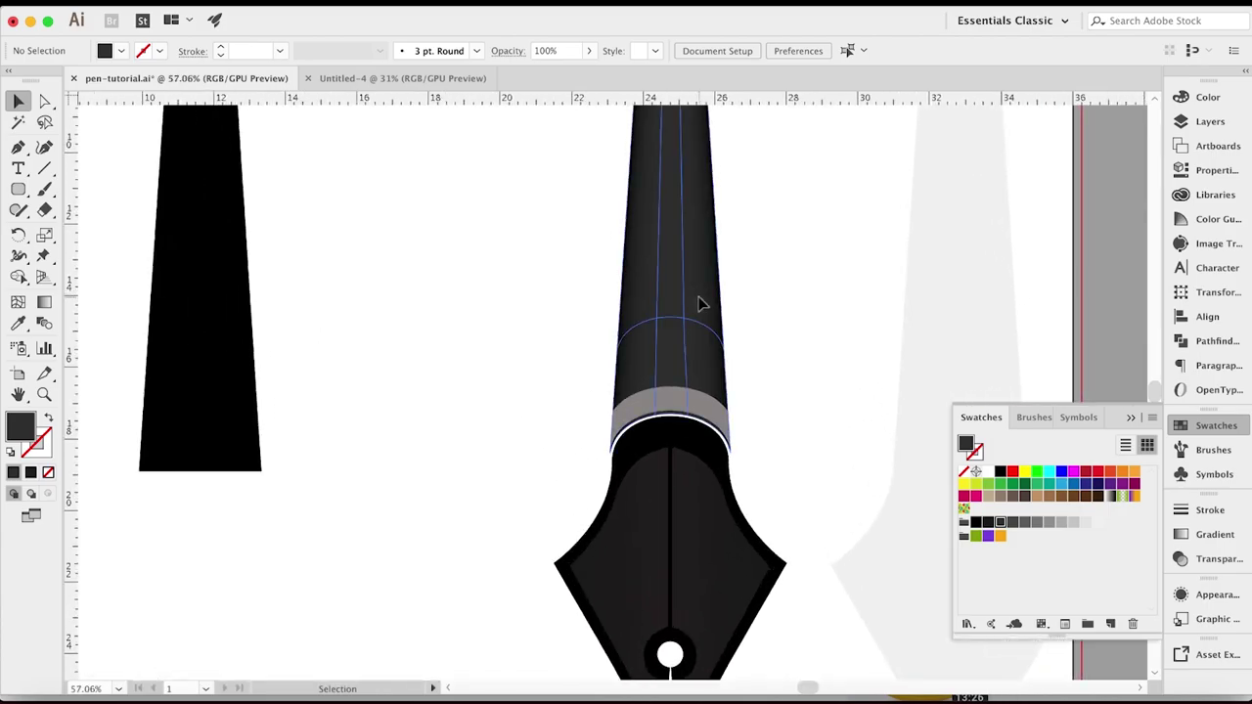